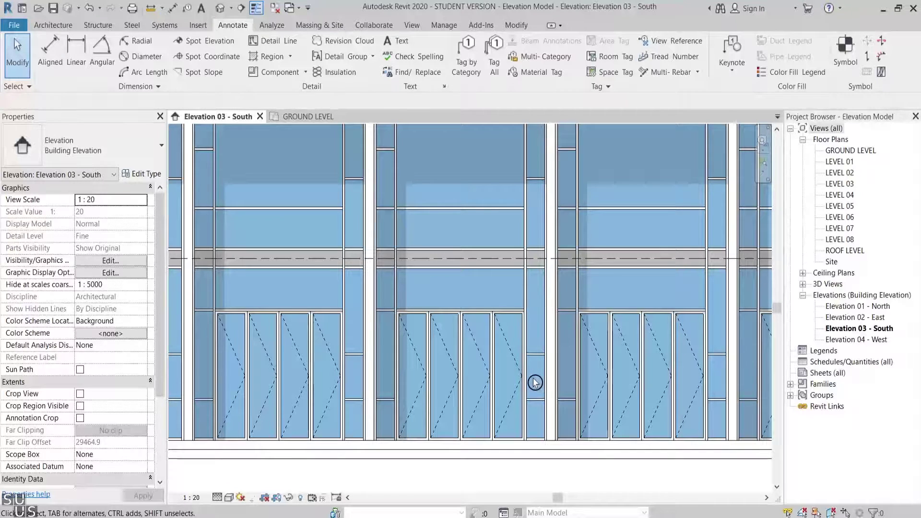
Set the middle folding door's Panels Qnt to 5.
{"action": "left_click", "coordinate": [530, 382]}
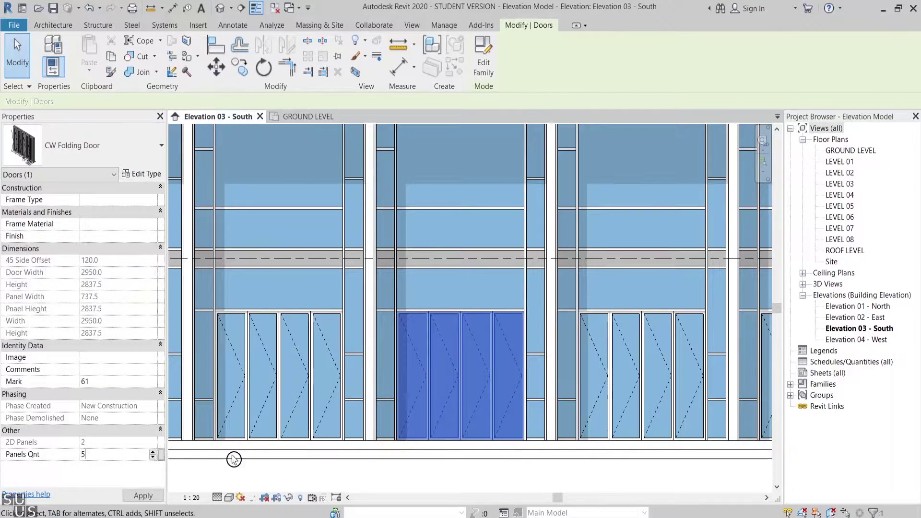
{"action": "left_click", "coordinate": [256, 477]}
{"action": "scroll", "coordinate": [444, 307], "scroll_direction": "up", "scroll_amount": 3}
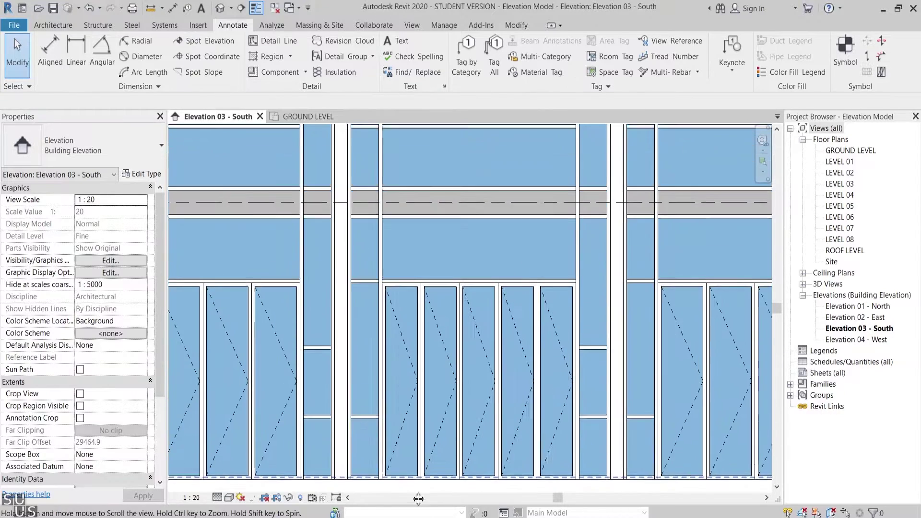
Dimension the curtain wall mullions as a 630 | 630 string.
{"action": "left_click", "coordinate": [50, 53]}
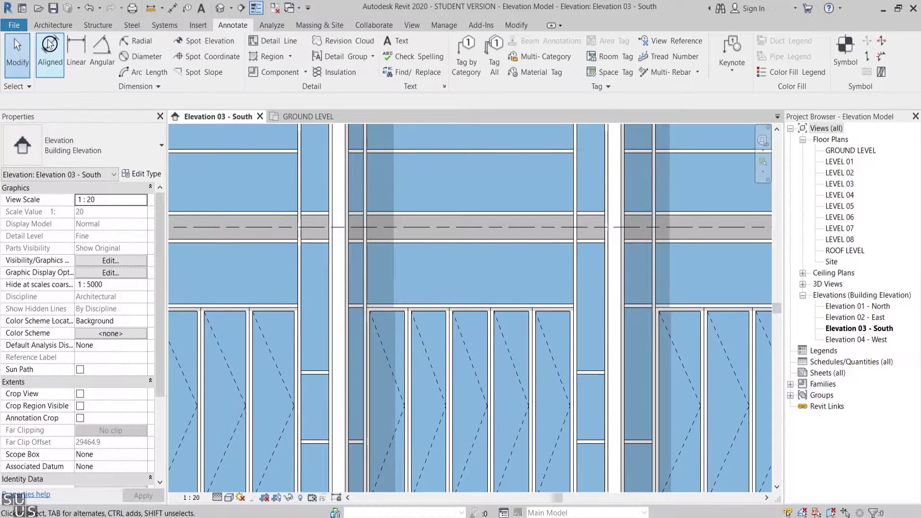
{"action": "left_click", "coordinate": [367, 351]}
{"action": "left_click", "coordinate": [409, 348]}
{"action": "left_click", "coordinate": [449, 347]}
{"action": "left_click", "coordinate": [473, 284]}
{"action": "key", "text": "Escape"}
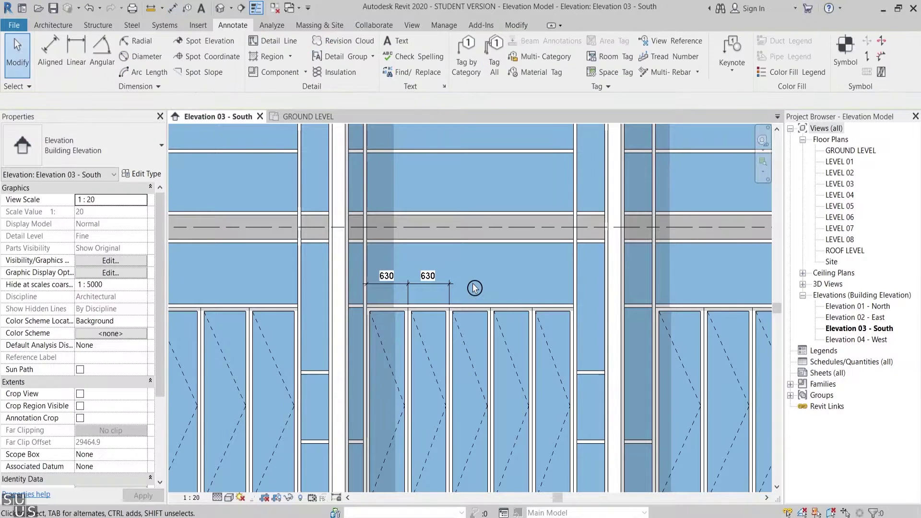
{"action": "middle_click_drag", "start_coordinate": [588, 401], "coordinate": [588, 356]}
Tile the elevation and plan views and change the door to 4 panels.
{"action": "key", "text": "w"}
{"action": "key", "text": "t"}
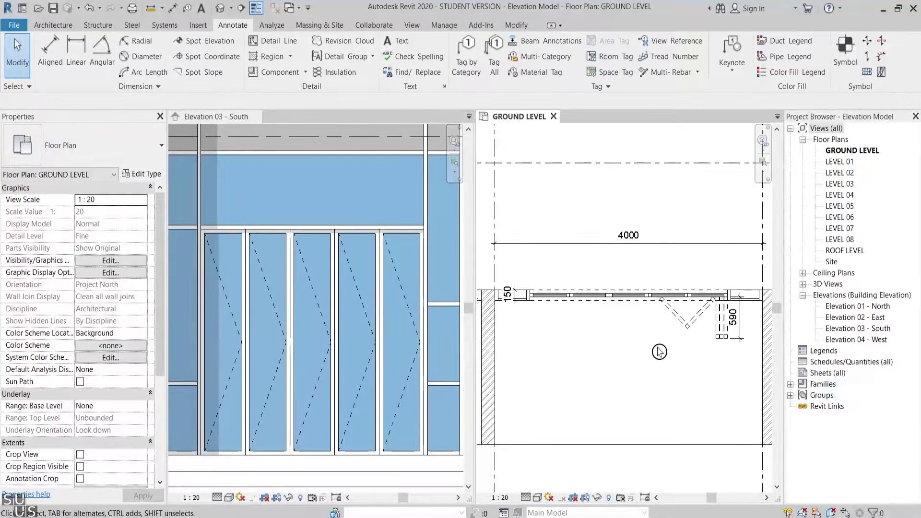
{"action": "left_click", "coordinate": [681, 315]}
{"action": "left_click", "coordinate": [111, 451]}
{"action": "type", "text": "4"}
{"action": "left_click", "coordinate": [658, 382]}
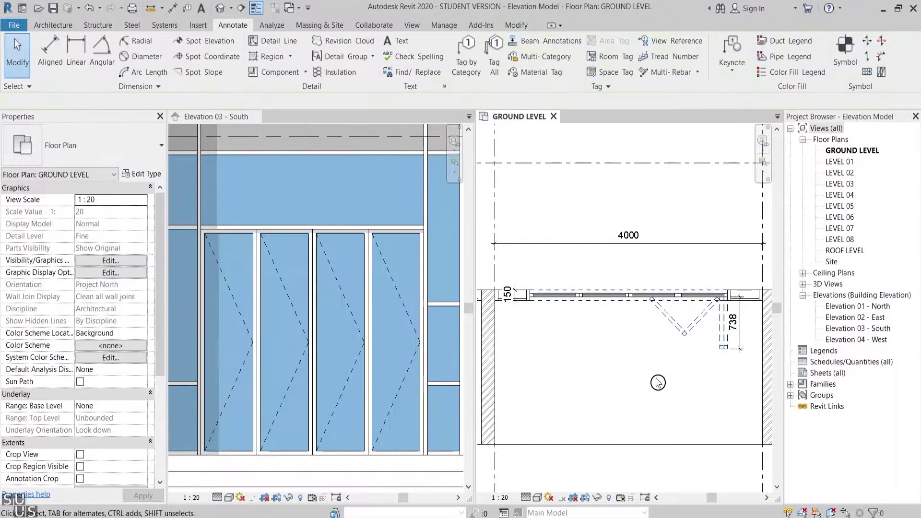
Shift a curtain wall grid line to a new position.
{"action": "left_click", "coordinate": [728, 278]}
{"action": "left_click_drag", "start_coordinate": [750, 272], "coordinate": [749, 272]}
{"action": "key", "text": "Escape"}
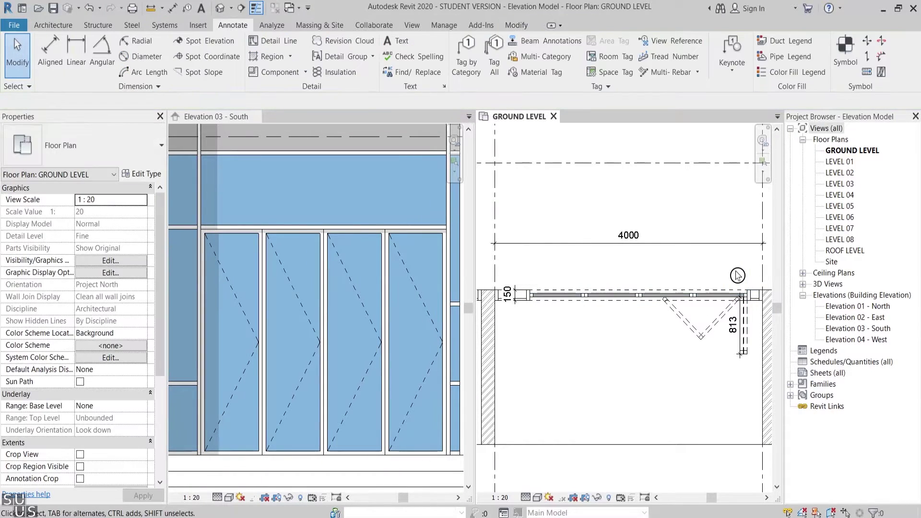
{"action": "double_click", "coordinate": [216, 116]}
Create a new family from a door template and open its Exterior elevation.
{"action": "left_click", "coordinate": [23, 27]}
{"action": "mouse_move", "coordinate": [75, 74]}
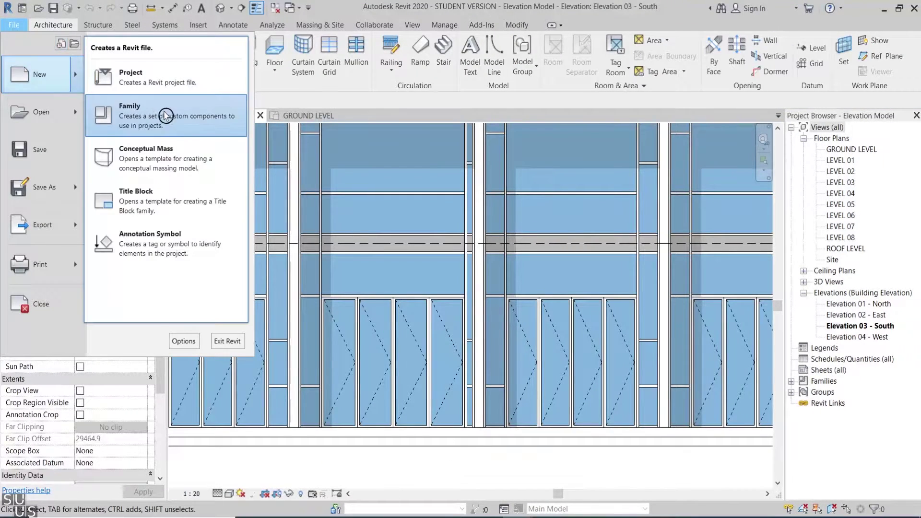
{"action": "left_click", "coordinate": [168, 124]}
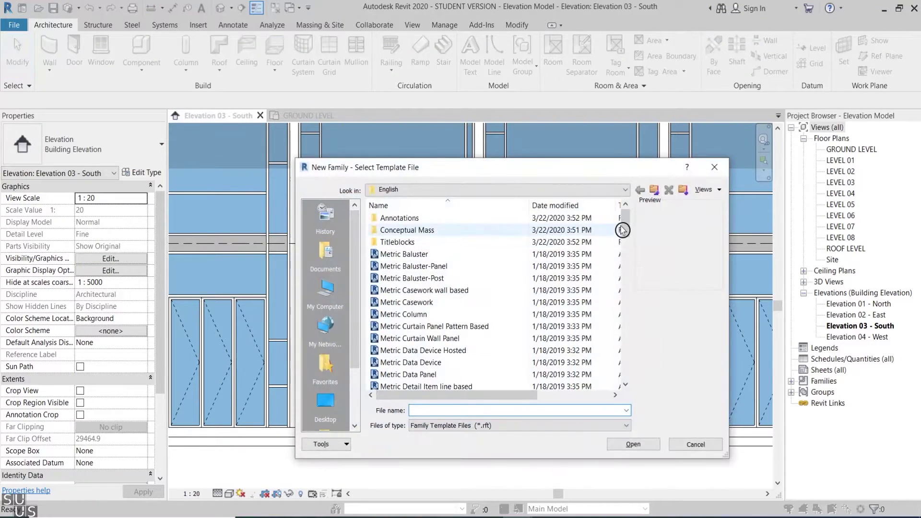
{"action": "left_click_drag", "start_coordinate": [621, 229], "coordinate": [627, 240]}
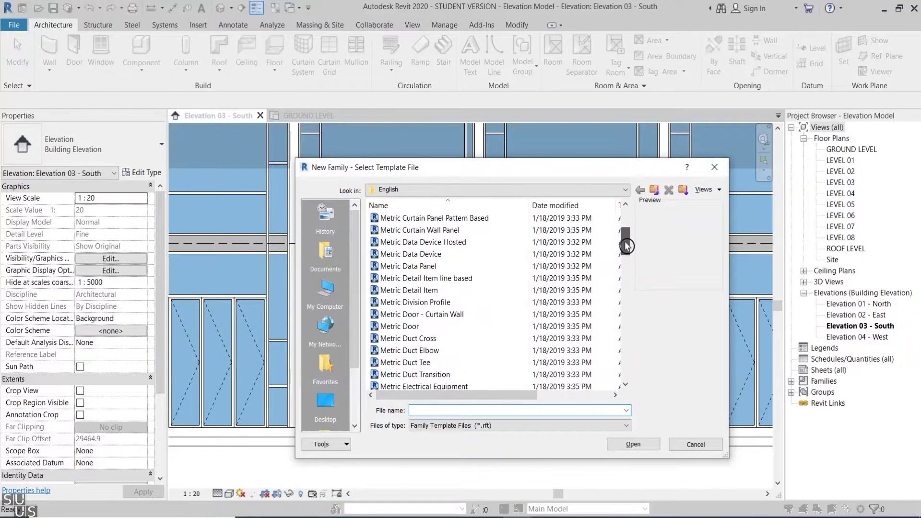
{"action": "double_click", "coordinate": [488, 304]}
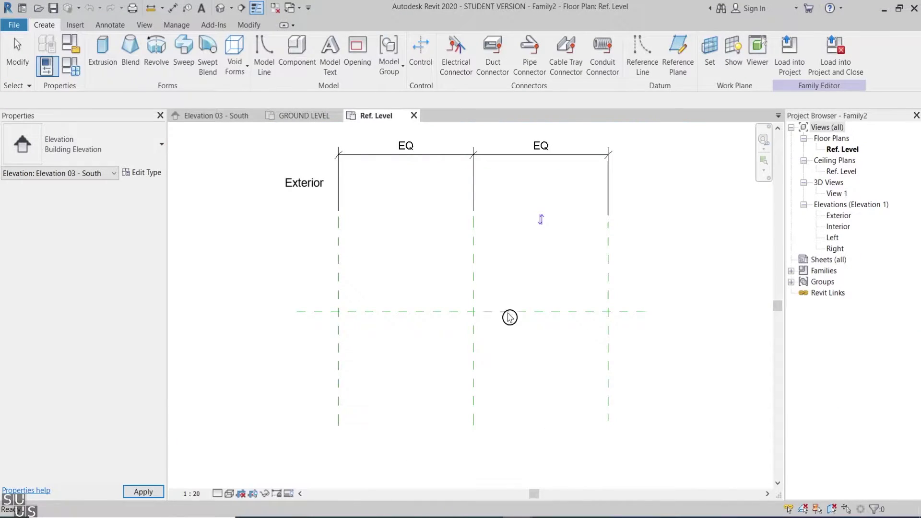
{"action": "double_click", "coordinate": [840, 215]}
Sketch the rectangular outer outline of a new solid extrusion.
{"action": "left_click", "coordinate": [104, 40]}
{"action": "left_click", "coordinate": [456, 45]}
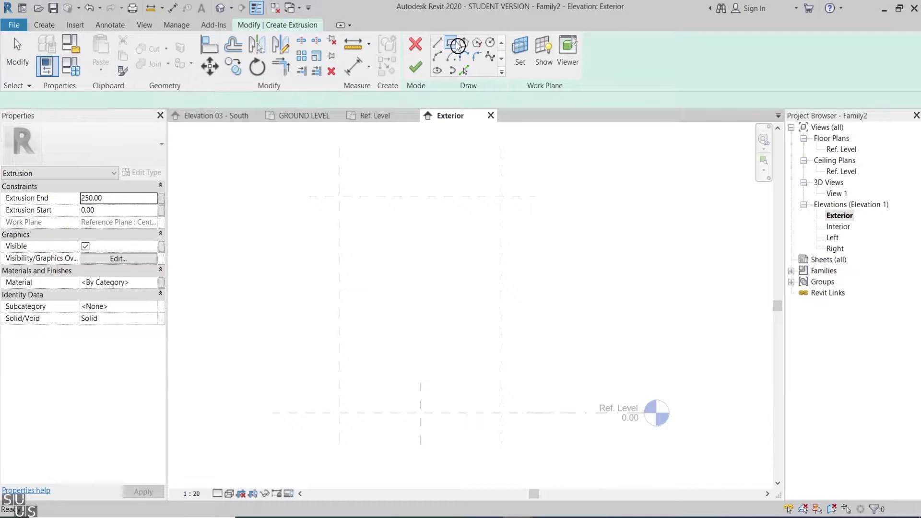
{"action": "left_click", "coordinate": [501, 413]}
{"action": "left_click", "coordinate": [427, 197]}
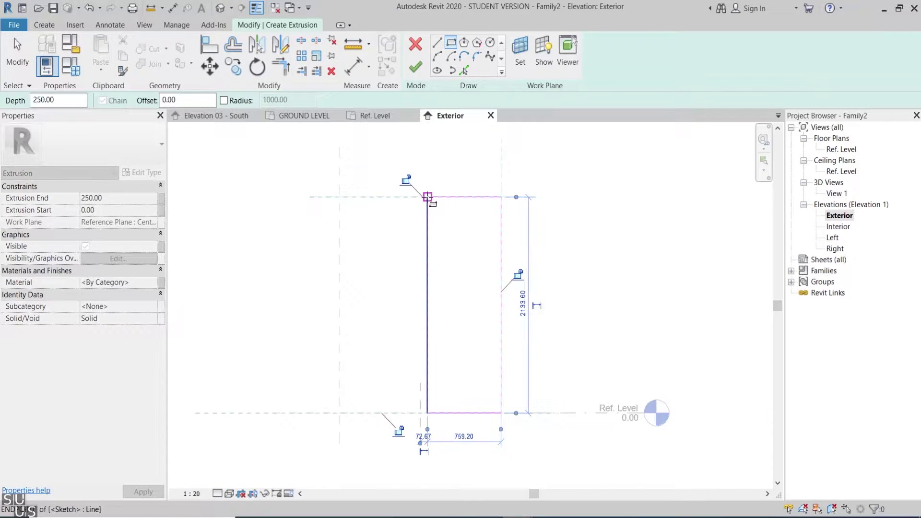
Offset all four outline lines 50.00 inward.
{"action": "key", "text": "Escape"}
{"action": "key", "text": "Escape"}
{"action": "key", "text": "o"}
{"action": "key", "text": "f"}
{"action": "left_click", "coordinate": [473, 204]}
{"action": "left_click", "coordinate": [497, 243]}
{"action": "left_click", "coordinate": [431, 272]}
{"action": "left_click", "coordinate": [462, 412]}
{"action": "key", "text": "Escape"}
{"action": "key", "text": "Escape"}
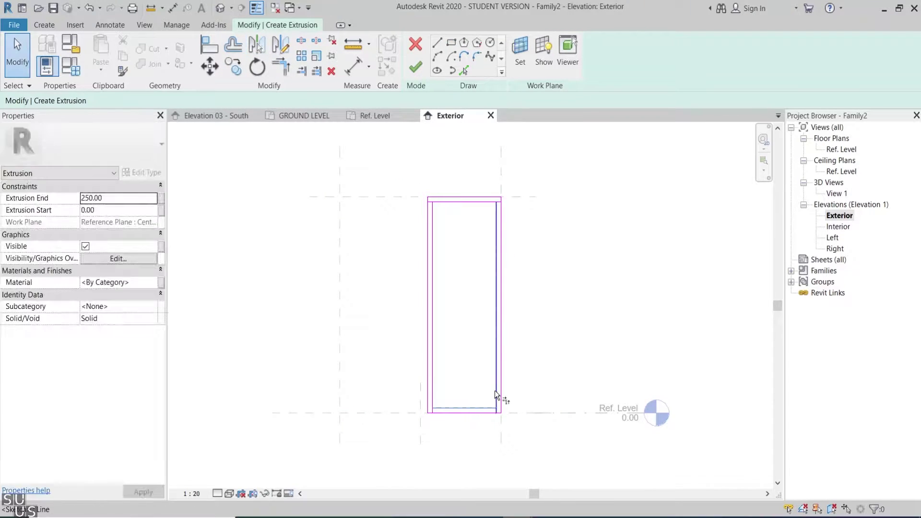
Trim the inner offset lines into clean corners.
{"action": "key", "text": "t"}
{"action": "key", "text": "r"}
{"action": "left_click", "coordinate": [495, 237]}
{"action": "left_click", "coordinate": [438, 202]}
{"action": "left_click", "coordinate": [434, 336]}
{"action": "left_click", "coordinate": [446, 408]}
Add 50.00 aligned dimensions on the top and right frame sides.
{"action": "key", "text": "d"}
{"action": "key", "text": "i"}
{"action": "scroll", "coordinate": [473, 247], "scroll_direction": "up", "scroll_amount": 2}
{"action": "left_click", "coordinate": [461, 168]}
{"action": "left_click", "coordinate": [461, 175]}
{"action": "left_click", "coordinate": [457, 172]}
{"action": "left_click", "coordinate": [513, 311]}
{"action": "left_click", "coordinate": [506, 313]}
{"action": "left_click", "coordinate": [495, 317]}
Add 50.00 dimensions on the left and bottom sides and finish the sketch.
{"action": "left_click", "coordinate": [402, 370]}
{"action": "left_click", "coordinate": [408, 360]}
{"action": "left_click", "coordinate": [425, 347]}
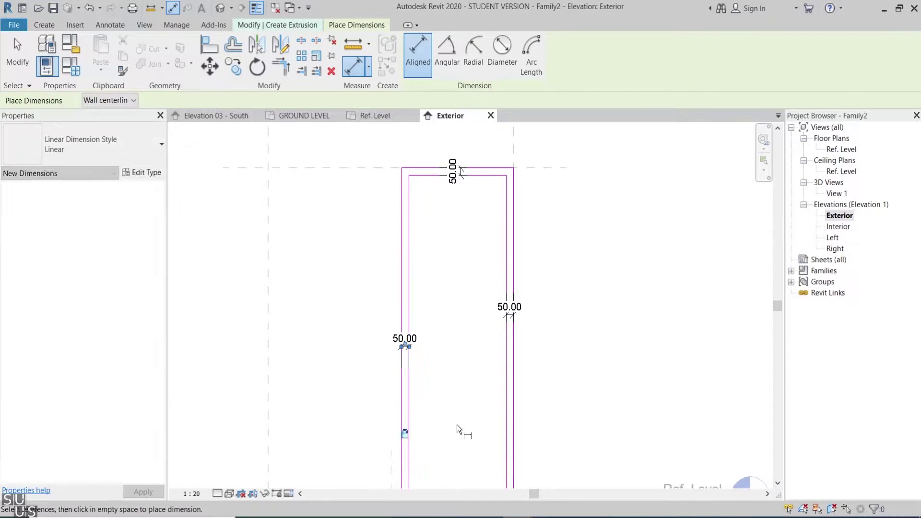
{"action": "scroll", "coordinate": [457, 425], "scroll_direction": "down", "scroll_amount": 2}
{"action": "left_click", "coordinate": [472, 312]}
{"action": "left_click", "coordinate": [473, 303]}
{"action": "left_click", "coordinate": [468, 288]}
{"action": "middle_click_drag", "start_coordinate": [551, 308], "coordinate": [568, 343]}
{"action": "scroll", "coordinate": [567, 344], "scroll_direction": "down", "scroll_amount": 1}
{"action": "key", "text": "Escape"}
{"action": "key", "text": "Escape"}
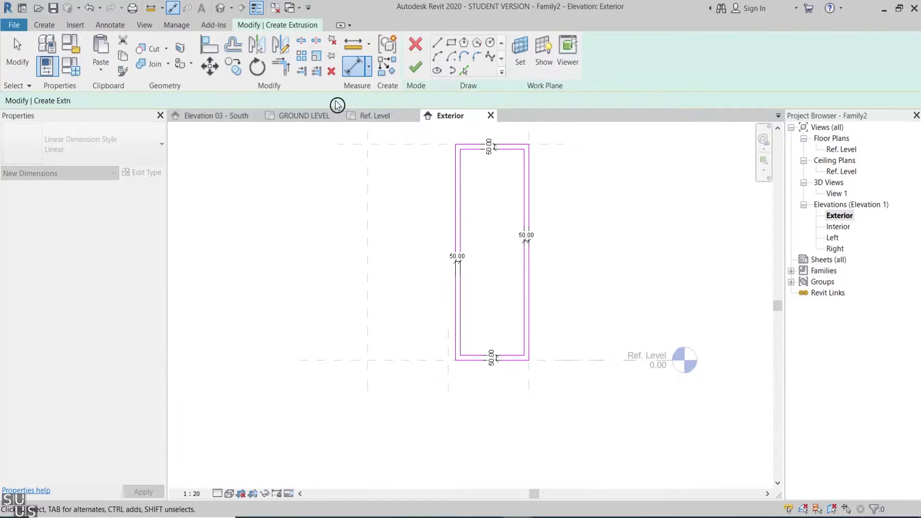
{"action": "left_click", "coordinate": [416, 67]}
In Ref. Level, set the extrusion end to 50 and move it onto the reference-plane intersection.
{"action": "double_click", "coordinate": [841, 149]}
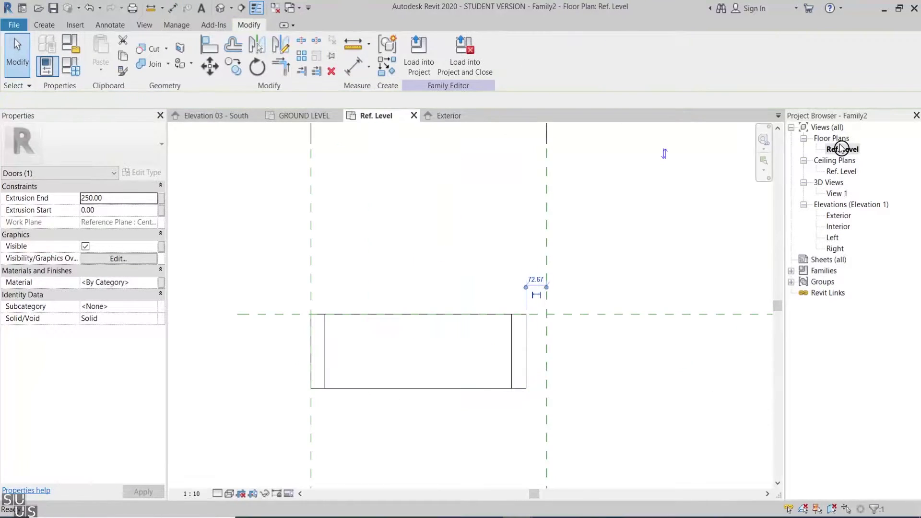
{"action": "left_click", "coordinate": [130, 198]}
{"action": "type", "text": "50"}
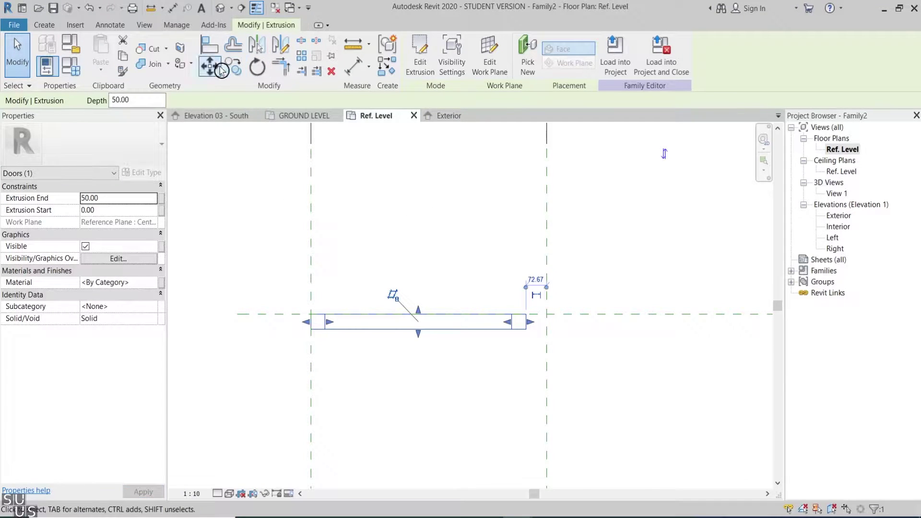
{"action": "left_click", "coordinate": [210, 67]}
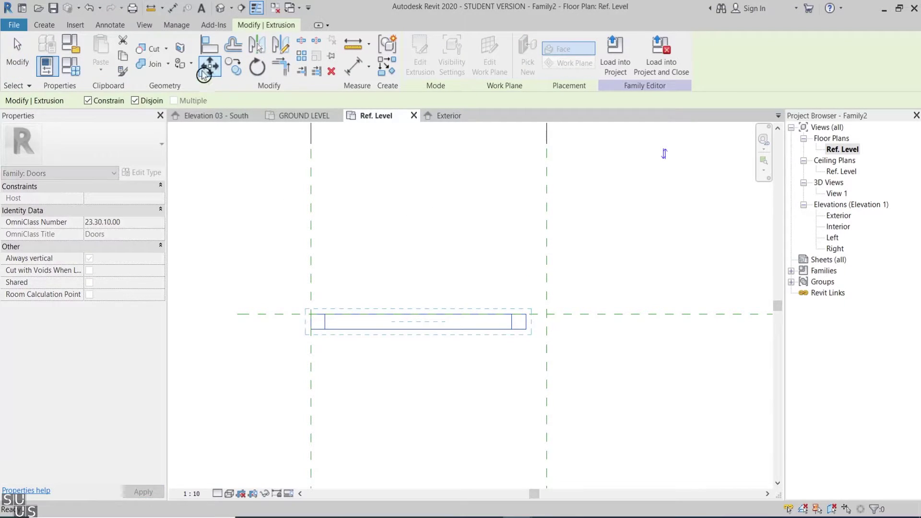
{"action": "scroll", "coordinate": [311, 323], "scroll_direction": "up", "scroll_amount": 1}
{"action": "left_click", "coordinate": [312, 322]}
{"action": "left_click", "coordinate": [312, 313]}
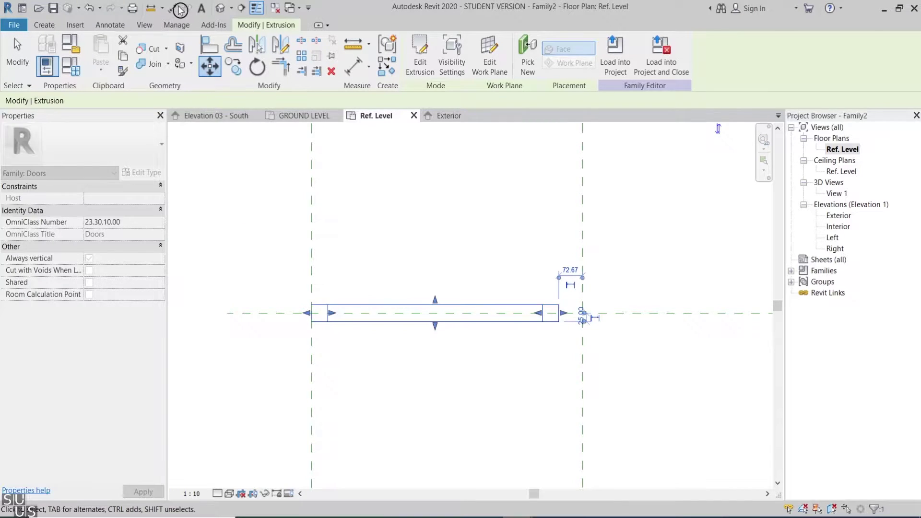
Dimension the 25.00 offset from the centre plane and label it as parameter Offset.
{"action": "left_click", "coordinate": [173, 7]}
{"action": "scroll", "coordinate": [405, 286], "scroll_direction": "up", "scroll_amount": 2}
{"action": "left_click", "coordinate": [408, 313]}
{"action": "left_click", "coordinate": [407, 325]}
{"action": "left_click", "coordinate": [419, 248]}
{"action": "key", "text": "Escape"}
{"action": "key", "text": "Escape"}
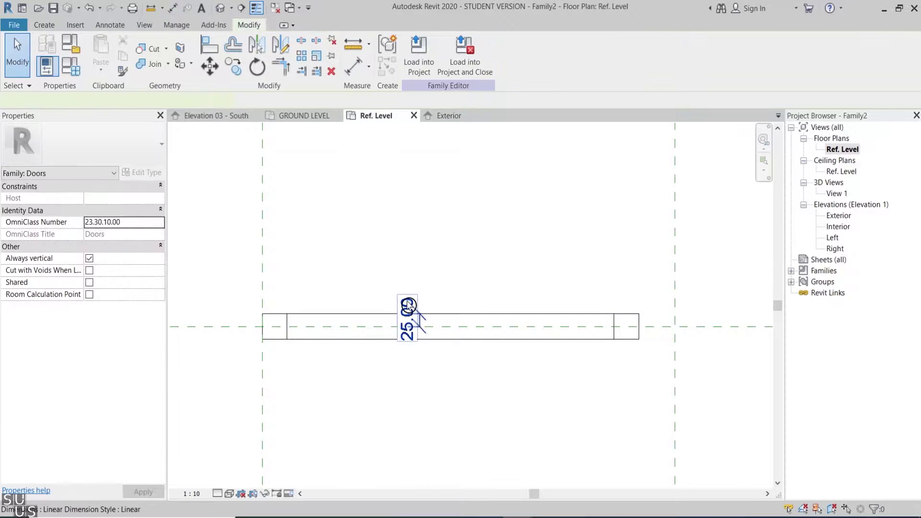
{"action": "left_click", "coordinate": [406, 314]}
{"action": "left_click", "coordinate": [537, 57]}
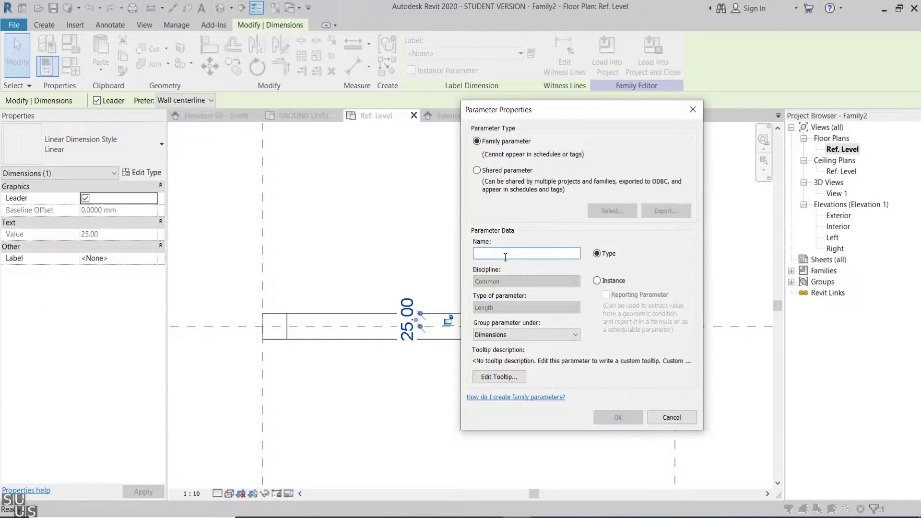
{"action": "left_click", "coordinate": [616, 422]}
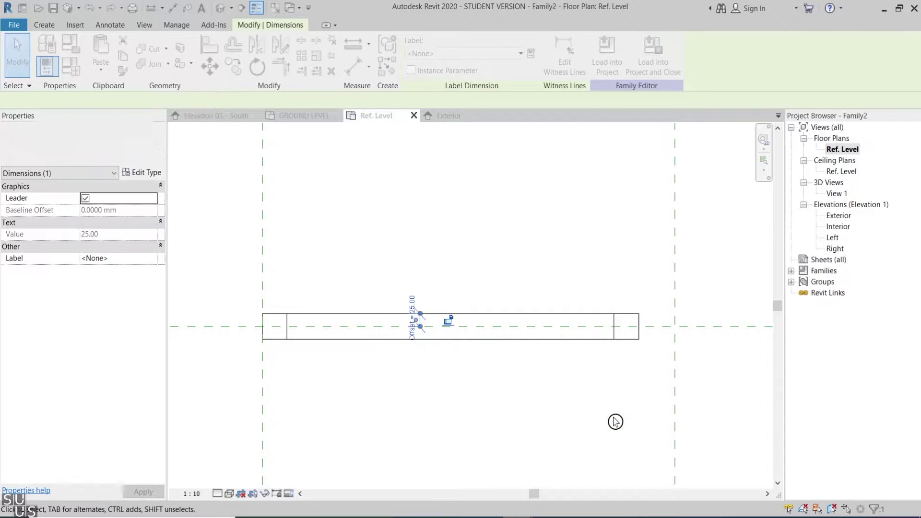
Add a 50.00 thickness dimension across the extrusion.
{"action": "key", "text": "d"}
{"action": "key", "text": "i"}
{"action": "left_click", "coordinate": [547, 314]}
{"action": "left_click", "coordinate": [541, 338]}
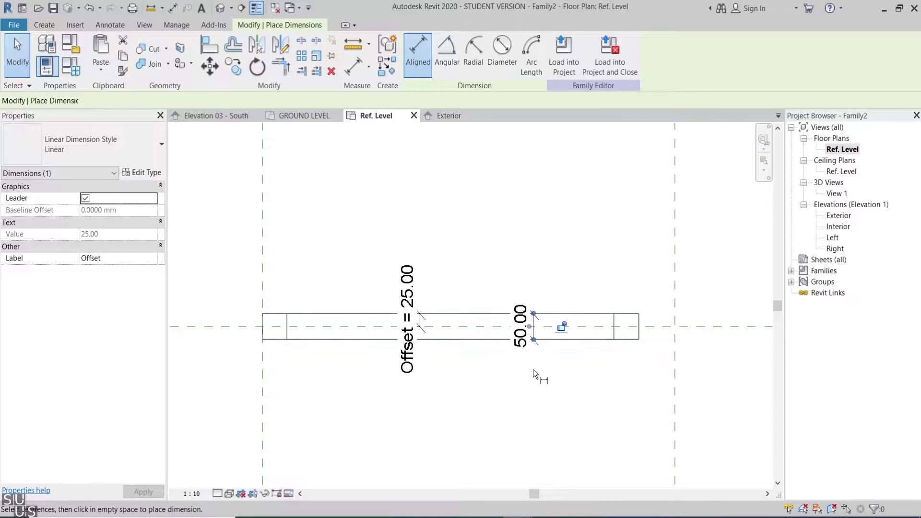
{"action": "left_click", "coordinate": [534, 370]}
{"action": "key", "text": "Escape"}
{"action": "key", "text": "Escape"}
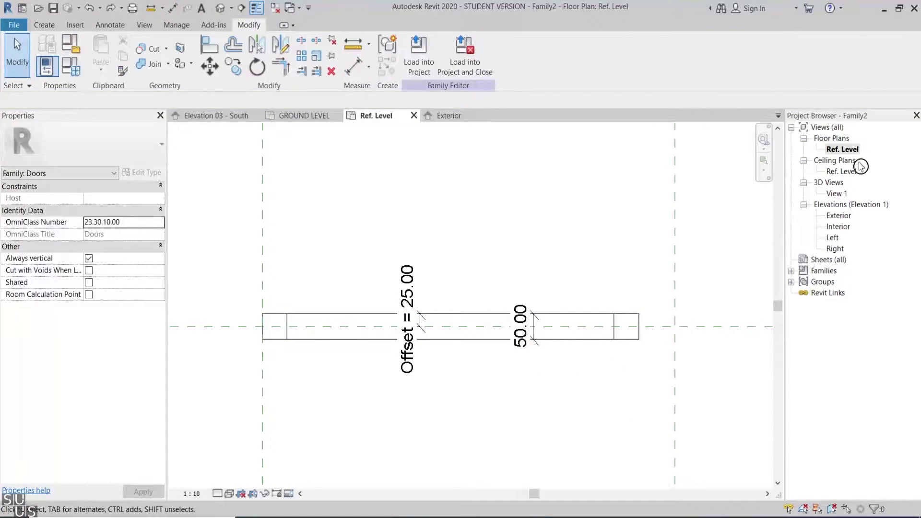
{"action": "double_click", "coordinate": [838, 219]}
{"action": "left_click", "coordinate": [44, 24]}
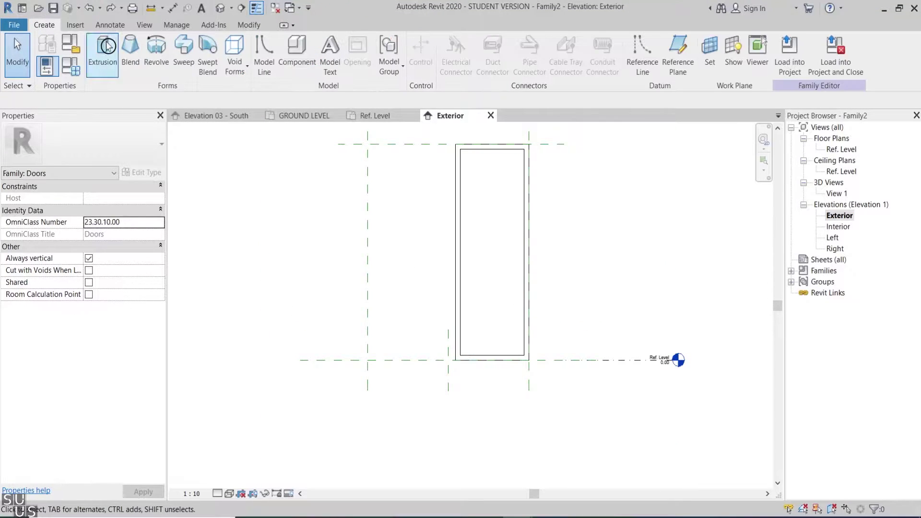
Sketch a second rectangular solid extrusion in the Exterior elevation.
{"action": "left_click", "coordinate": [101, 55]}
{"action": "left_click", "coordinate": [453, 46]}
{"action": "left_click", "coordinate": [524, 356]}
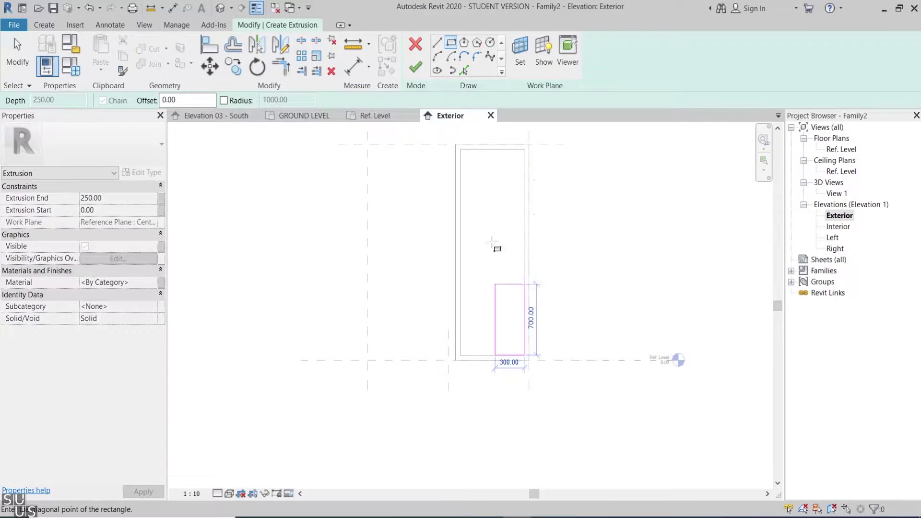
{"action": "left_click", "coordinate": [460, 150]}
{"action": "left_click", "coordinate": [415, 68]}
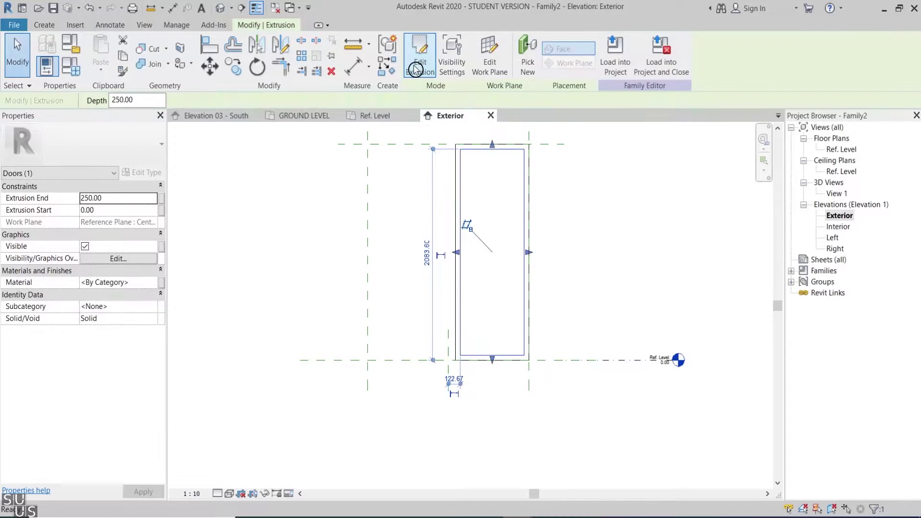
In Ref. Level, set its extrusion end to 25 and move its left end into place.
{"action": "double_click", "coordinate": [842, 150]}
{"action": "left_click", "coordinate": [109, 198]}
{"action": "type", "text": "2"}
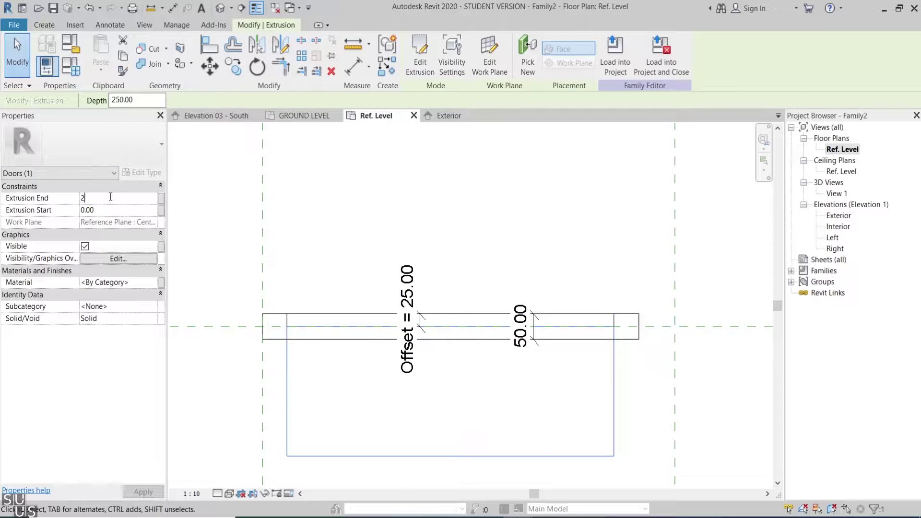
{"action": "type", "text": "5"}
{"action": "left_click", "coordinate": [208, 67]}
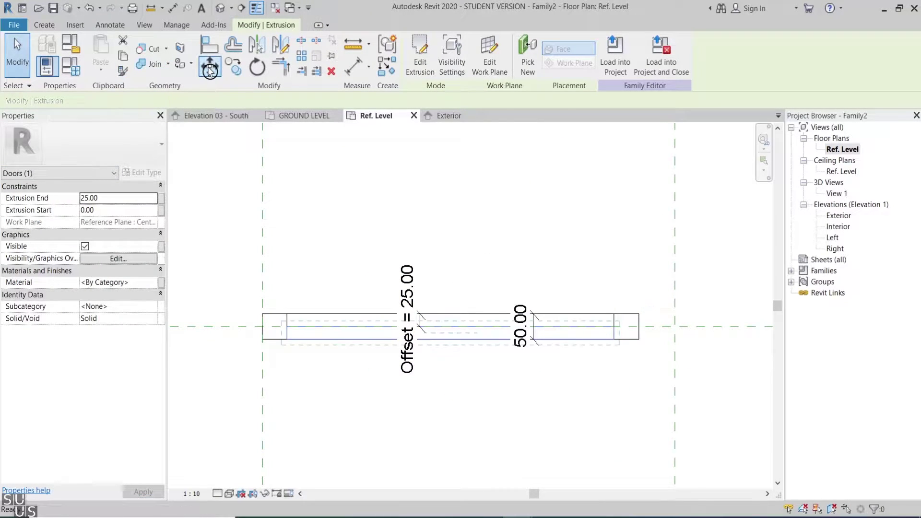
{"action": "left_click", "coordinate": [287, 325]}
{"action": "key", "text": "Escape"}
Add 25.00 and 12.50 aligned dimensions between the frame lines.
{"action": "left_click", "coordinate": [173, 7]}
{"action": "left_click", "coordinate": [334, 320]}
{"action": "left_click", "coordinate": [333, 334]}
{"action": "left_click", "coordinate": [344, 254]}
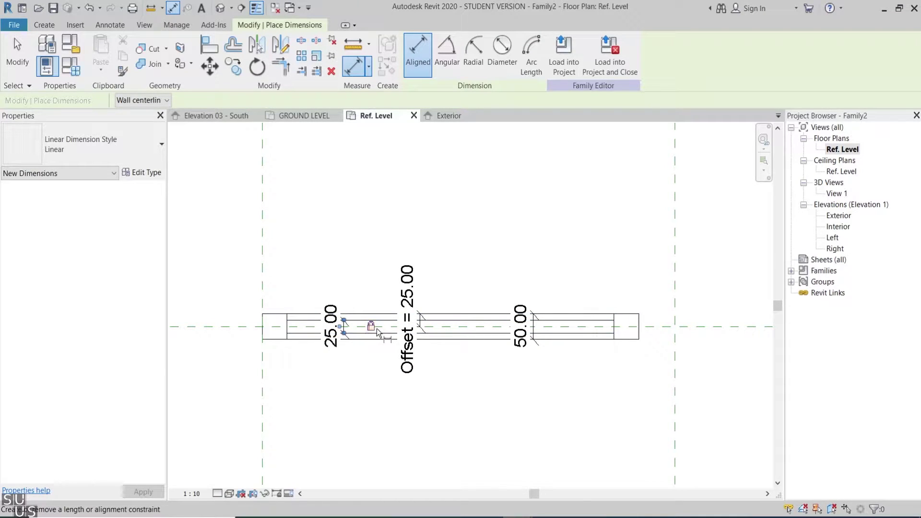
{"action": "left_click", "coordinate": [308, 319]}
{"action": "left_click", "coordinate": [310, 321]}
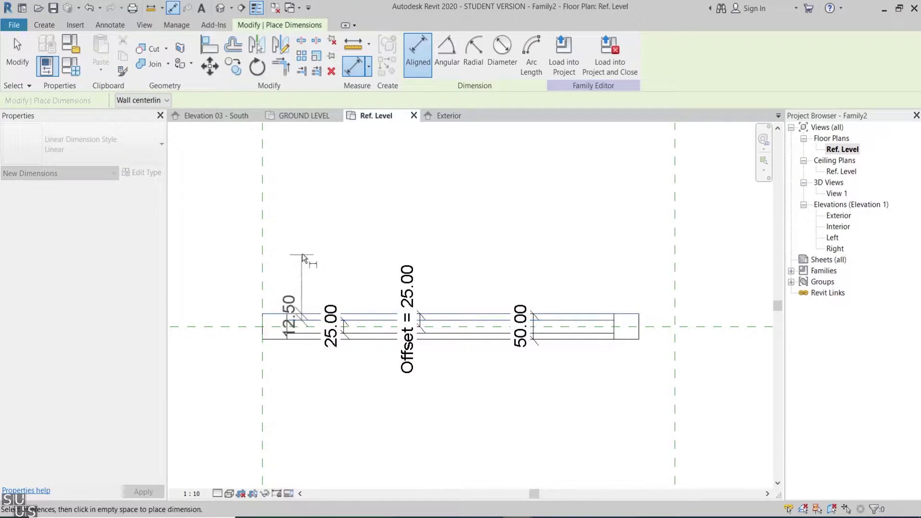
{"action": "left_click", "coordinate": [306, 256]}
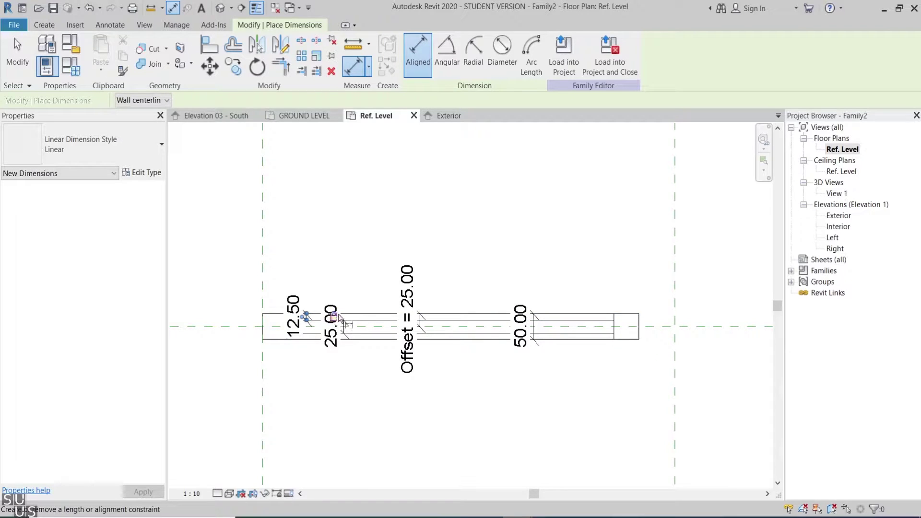
{"action": "key", "text": "Escape"}
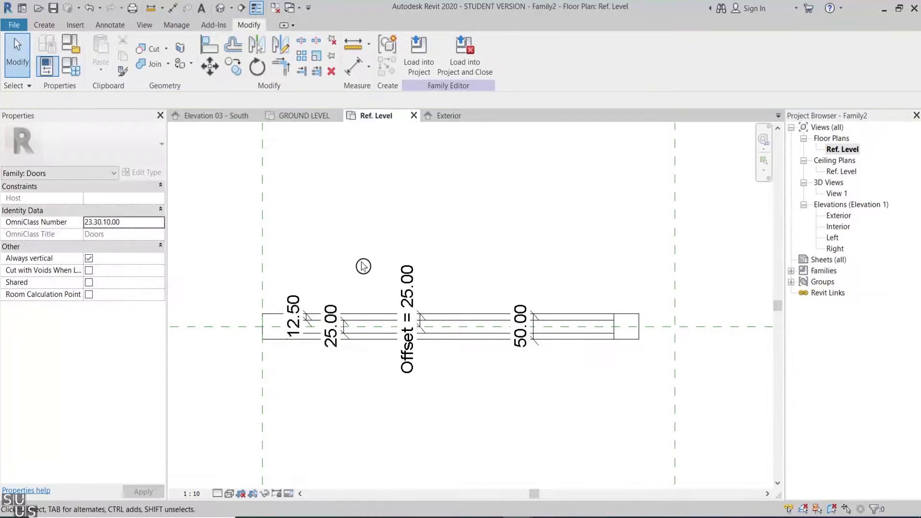
{"action": "left_click", "coordinate": [363, 314]}
Link the frame extrusion's material to a new Frame parameter.
{"action": "left_click", "coordinate": [161, 282]}
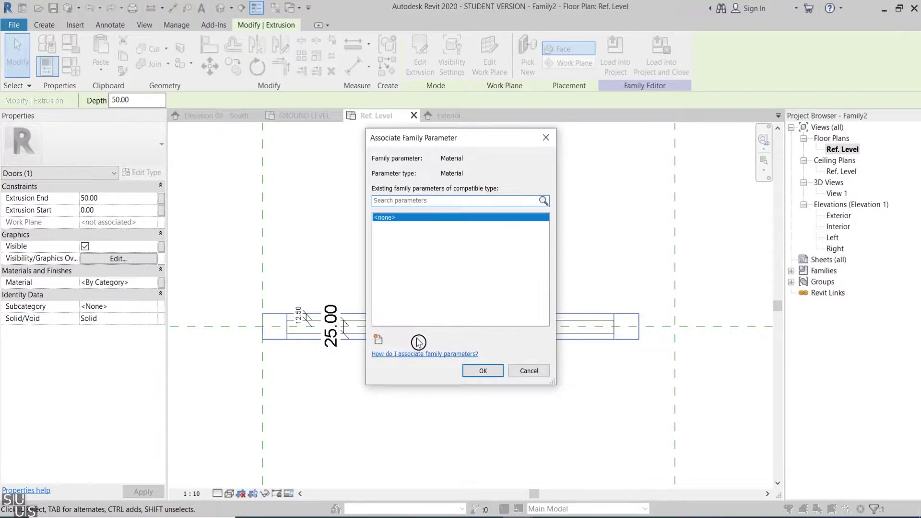
{"action": "left_click", "coordinate": [378, 339]}
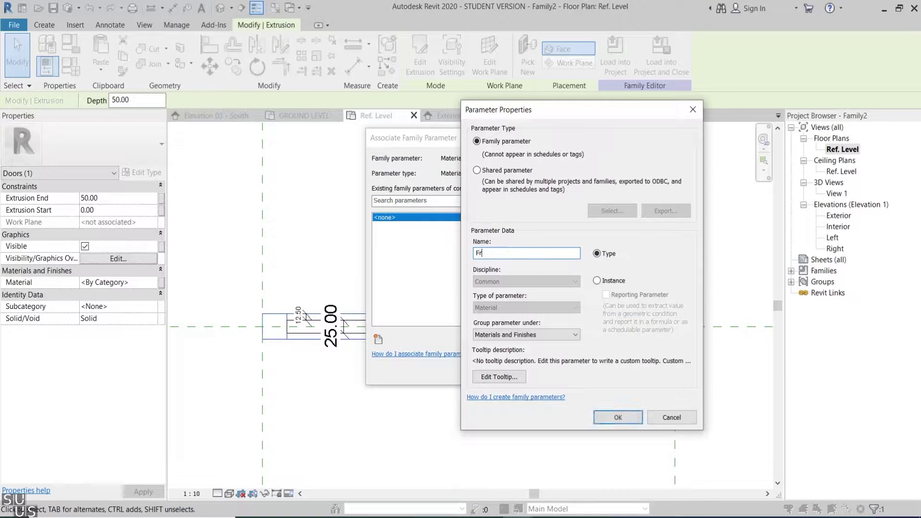
{"action": "left_click", "coordinate": [600, 426]}
{"action": "left_click", "coordinate": [499, 375]}
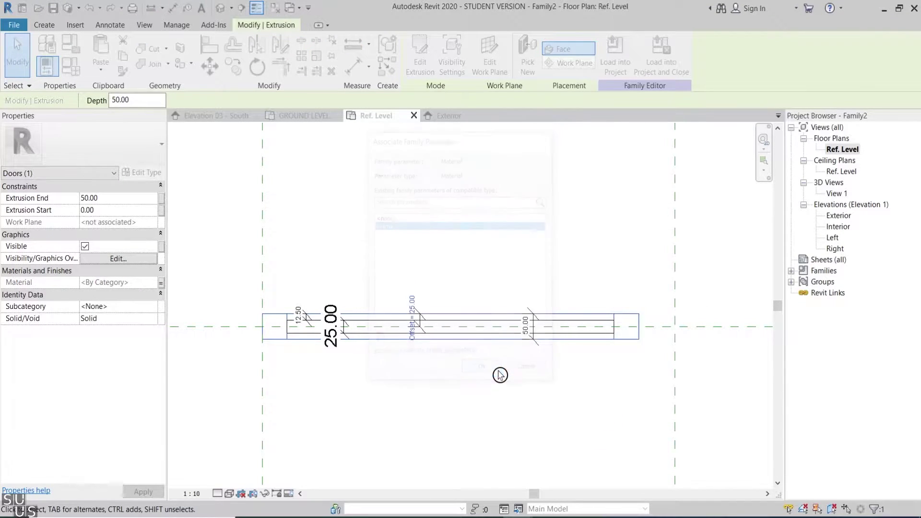
Link the glass extrusion's material to a new glass parameter and open Exterior.
{"action": "left_click", "coordinate": [161, 282]}
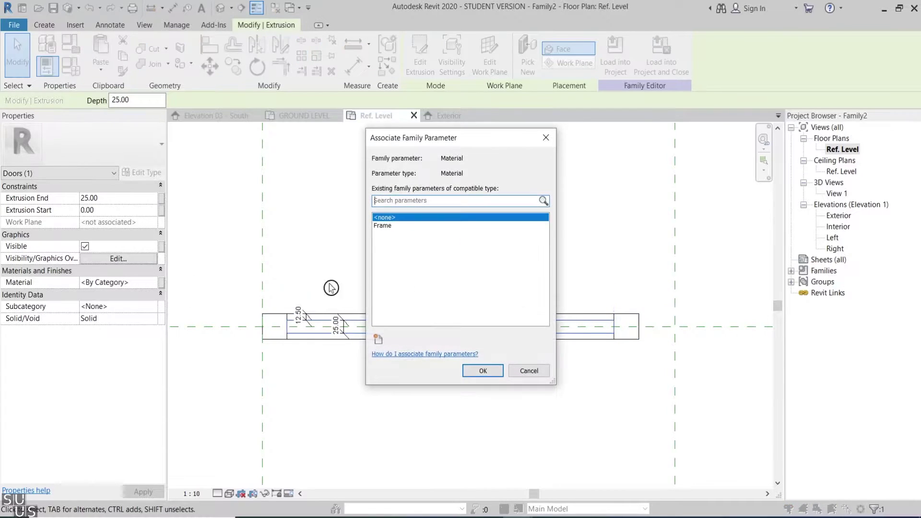
{"action": "left_click", "coordinate": [378, 340]}
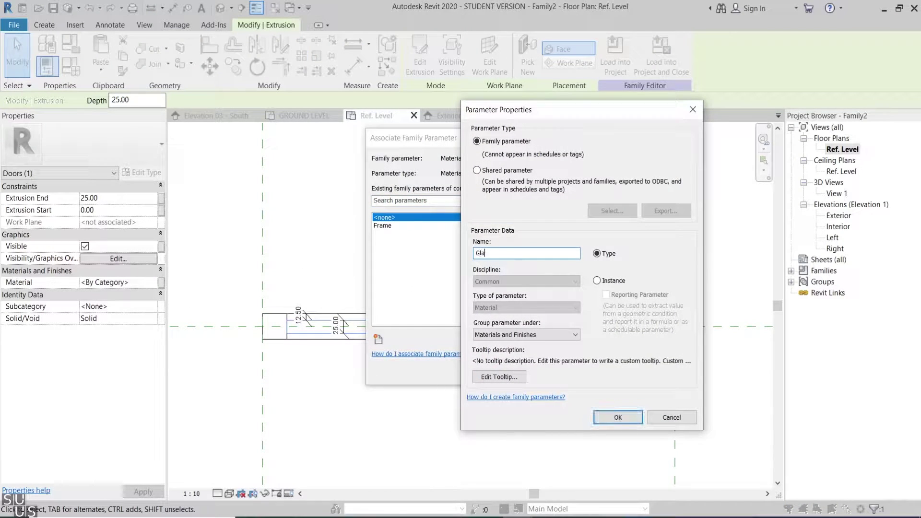
{"action": "left_click", "coordinate": [619, 417]}
{"action": "left_click", "coordinate": [492, 372]}
{"action": "left_click", "coordinate": [840, 217]}
{"action": "double_click", "coordinate": [841, 219]}
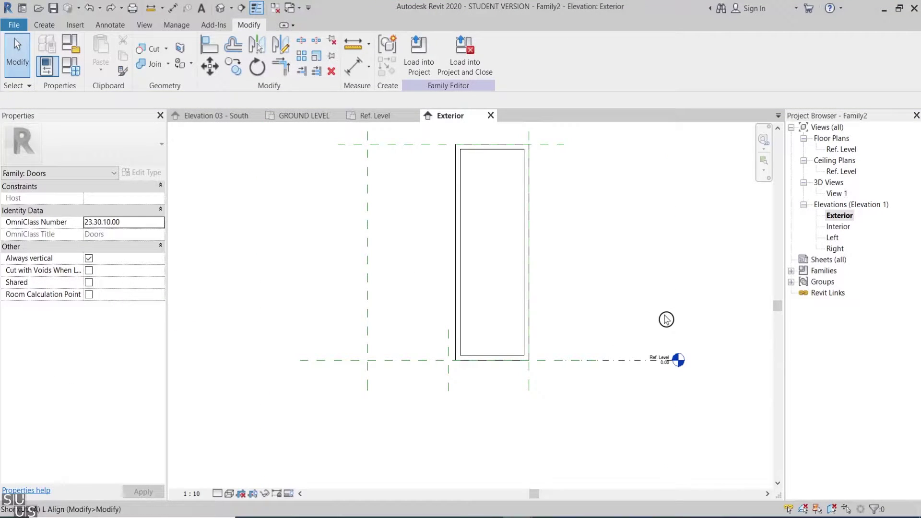
Align and lock the extrusion edges to the right, top and Ref. Level planes.
{"action": "key", "text": "l"}
{"action": "left_click", "coordinate": [526, 303]}
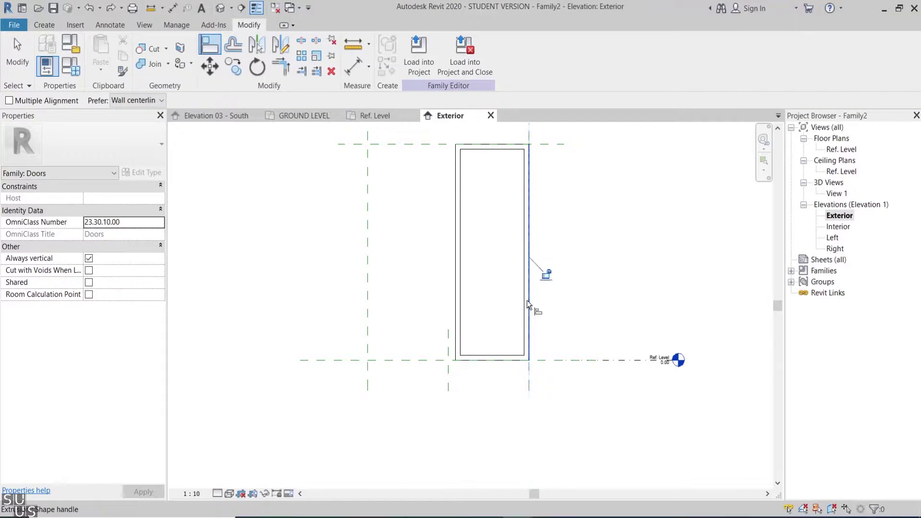
{"action": "left_click", "coordinate": [404, 143]}
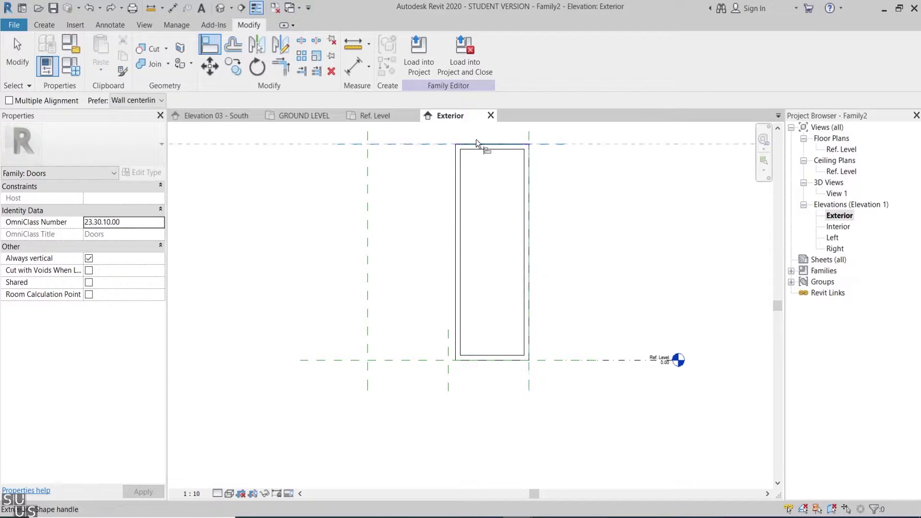
{"action": "left_click", "coordinate": [461, 359]}
{"action": "left_click", "coordinate": [466, 359]}
{"action": "scroll", "coordinate": [519, 278], "scroll_direction": "up", "scroll_amount": 2}
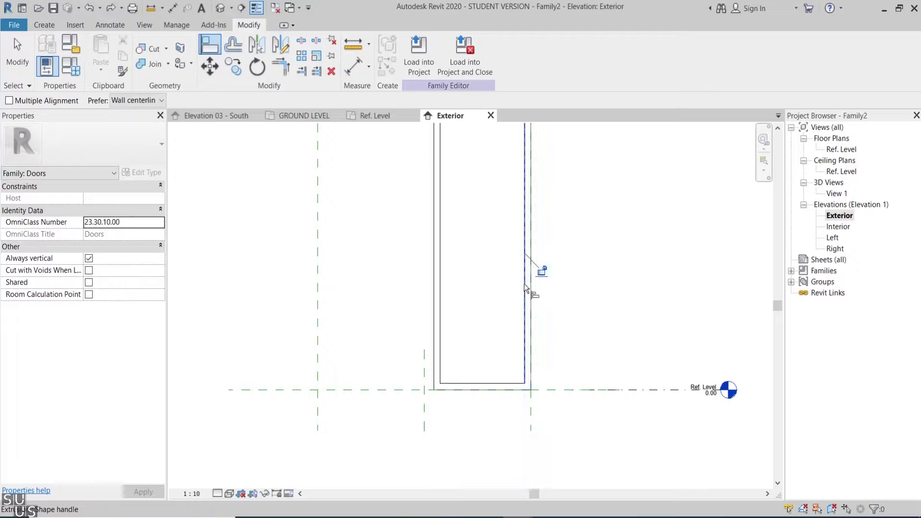
{"action": "middle_click_drag", "start_coordinate": [499, 125], "coordinate": [485, 200]}
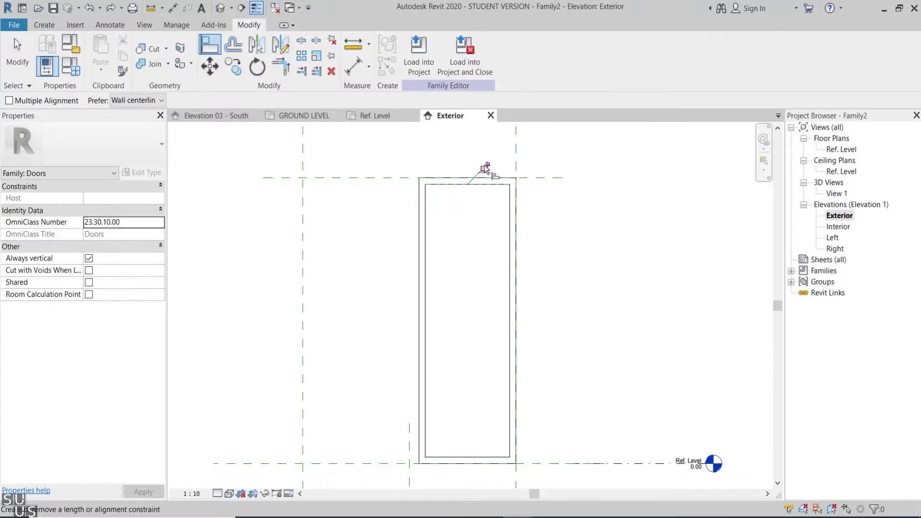
{"action": "mouse_move", "coordinate": [450, 478]}
{"action": "key", "text": "Escape"}
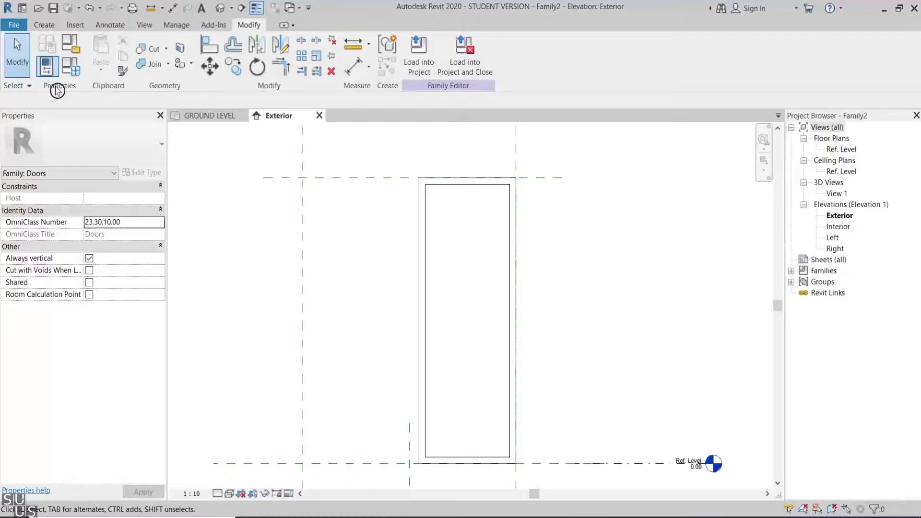
Save the family as 'Folding Door' in the Revit folder and load it into the project.
{"action": "left_click", "coordinate": [14, 24]}
{"action": "mouse_move", "coordinate": [58, 187]}
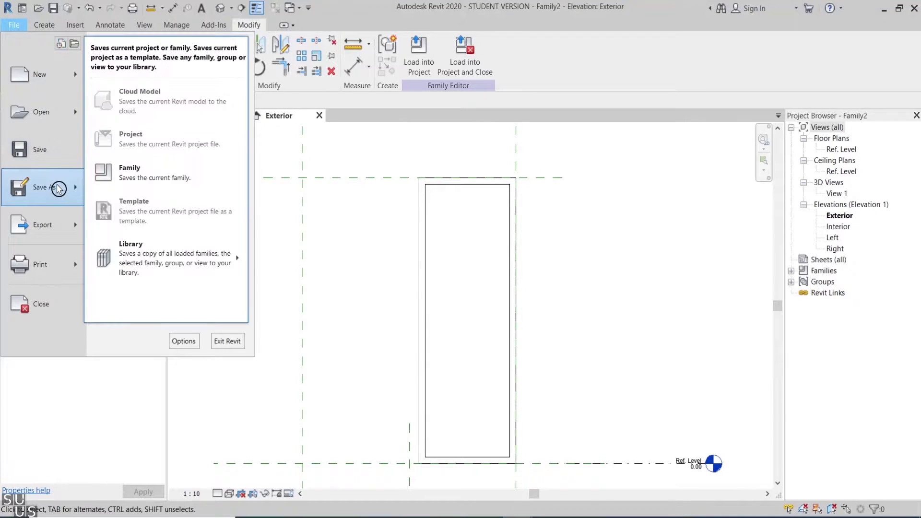
{"action": "left_click", "coordinate": [124, 169]}
{"action": "double_click", "coordinate": [415, 197]}
{"action": "double_click", "coordinate": [471, 375]}
{"action": "type", "text": "Folding Door"}
{"action": "left_click", "coordinate": [630, 417]}
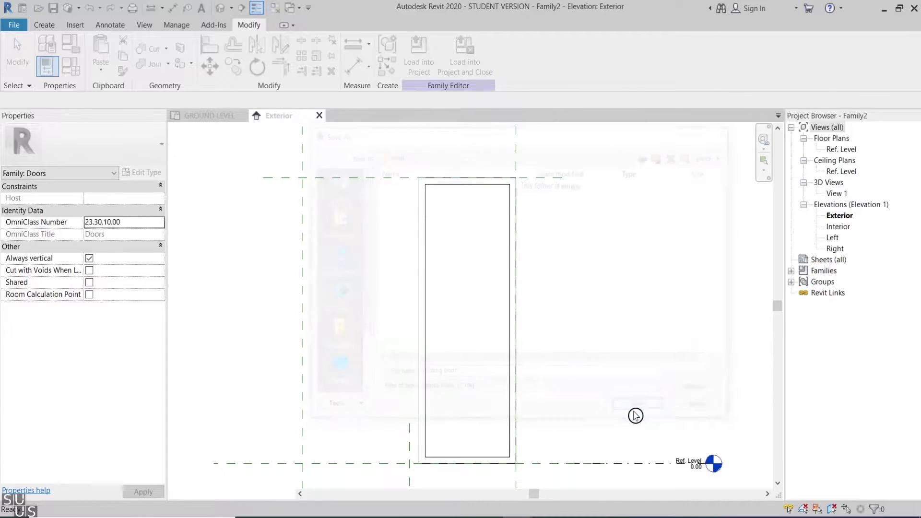
{"action": "left_click", "coordinate": [425, 62]}
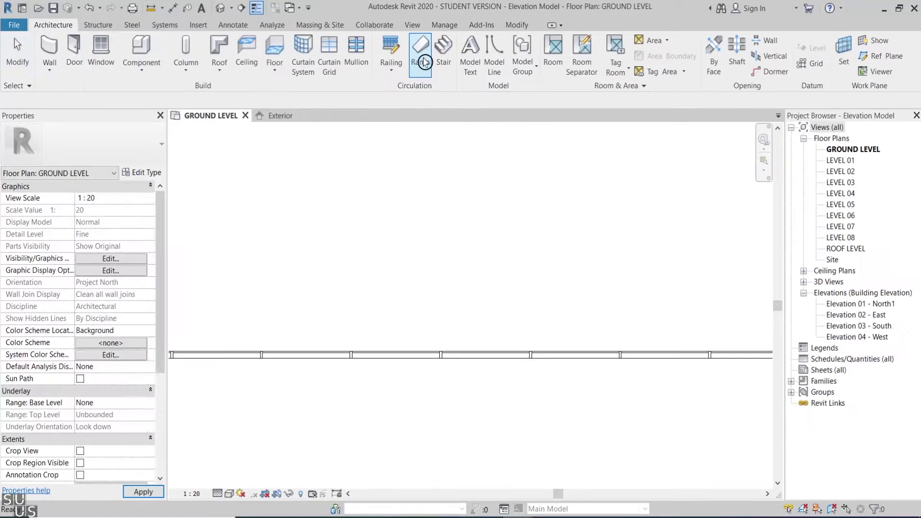
Swap one glass curtain panel on GROUND LEVEL for the Folding Door type.
{"action": "left_click", "coordinate": [424, 354]}
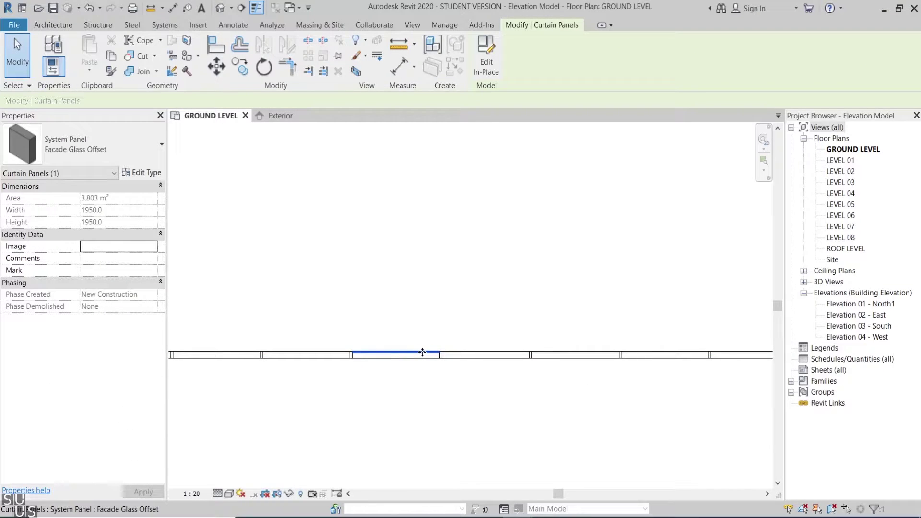
{"action": "left_click", "coordinate": [108, 150]}
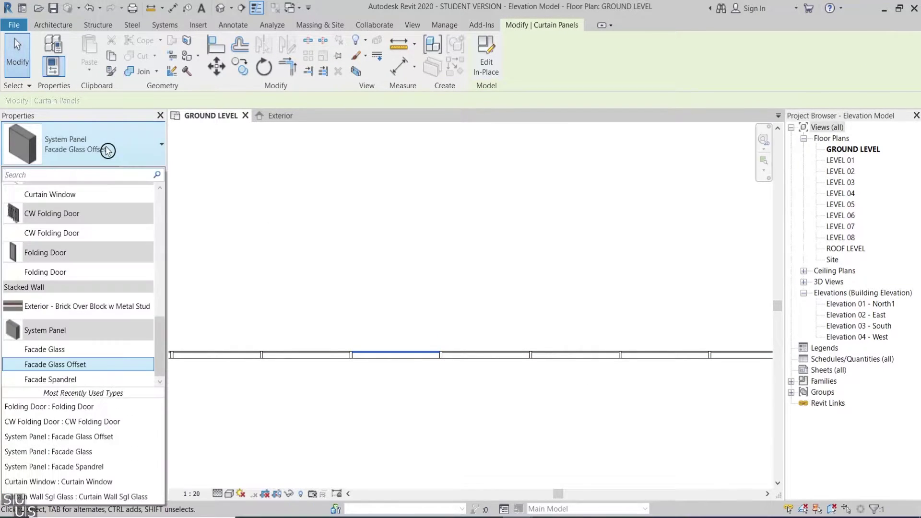
{"action": "left_click", "coordinate": [76, 406]}
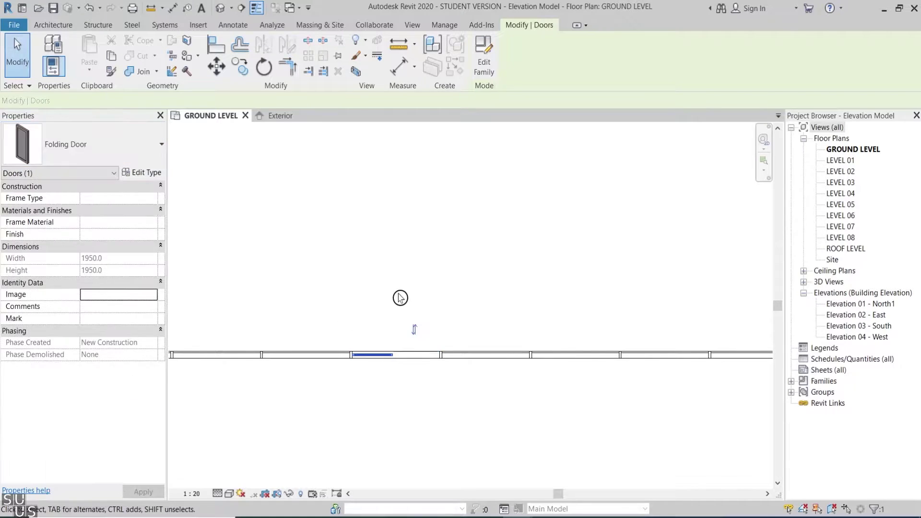
{"action": "left_click", "coordinate": [406, 290]}
Drag the adjacent curtain grid line left to widen the door's bay to 2400.0.
{"action": "scroll", "coordinate": [374, 375], "scroll_direction": "up", "scroll_amount": 3}
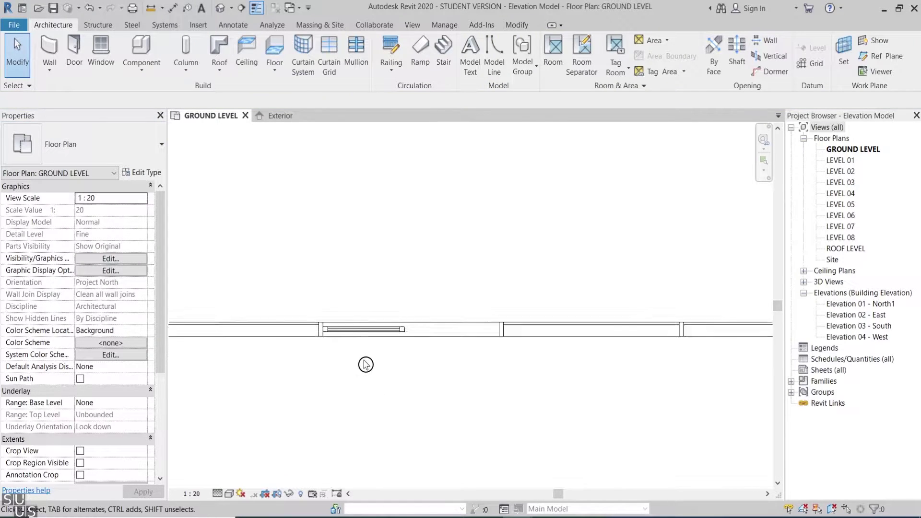
{"action": "left_click", "coordinate": [309, 357]}
{"action": "left_click_drag", "start_coordinate": [309, 284], "coordinate": [260, 284]}
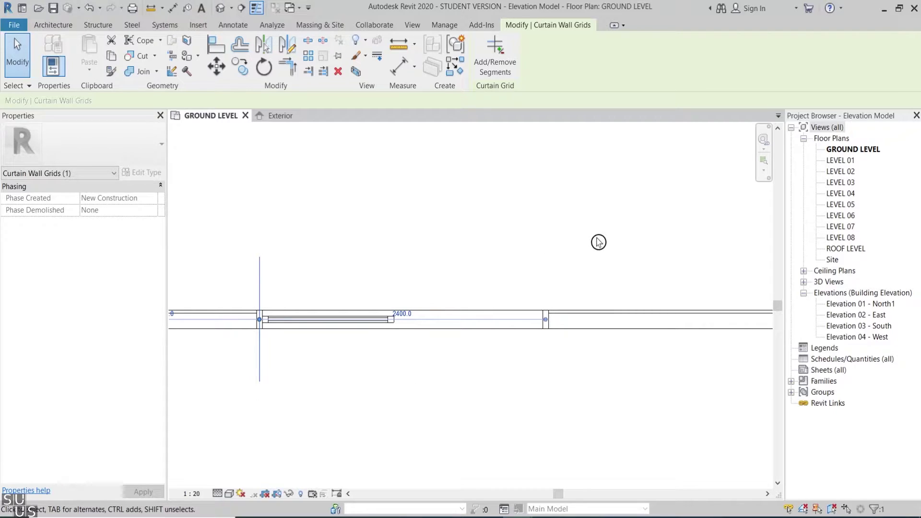
{"action": "left_click", "coordinate": [570, 245]}
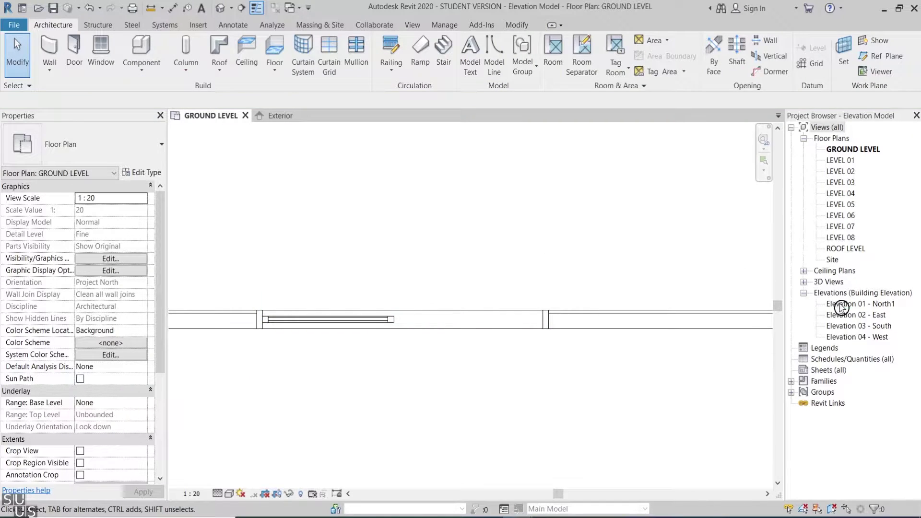
{"action": "double_click", "coordinate": [824, 305]}
Raise the curtain grid line above the folding door.
{"action": "scroll", "coordinate": [462, 312], "scroll_direction": "up", "scroll_amount": 8}
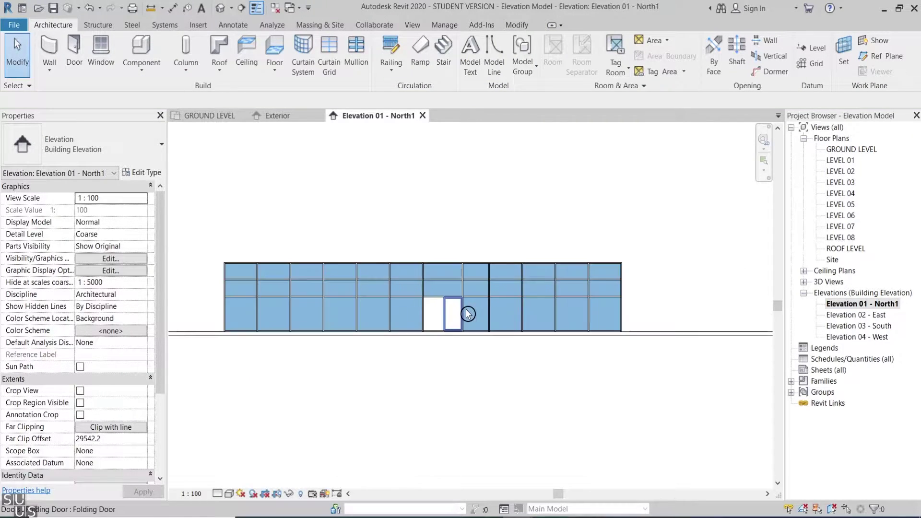
{"action": "left_click", "coordinate": [416, 335]}
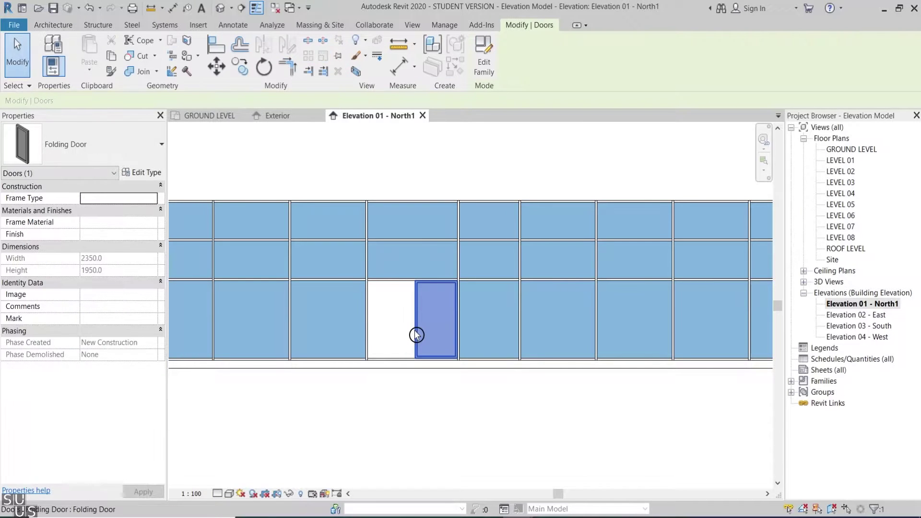
{"action": "left_click", "coordinate": [384, 280]}
{"action": "left_click_drag", "start_coordinate": [383, 280], "coordinate": [384, 262]}
Set the door type's Frame material to Aluminum and its Glass to Facade Glass.
{"action": "left_click", "coordinate": [417, 301]}
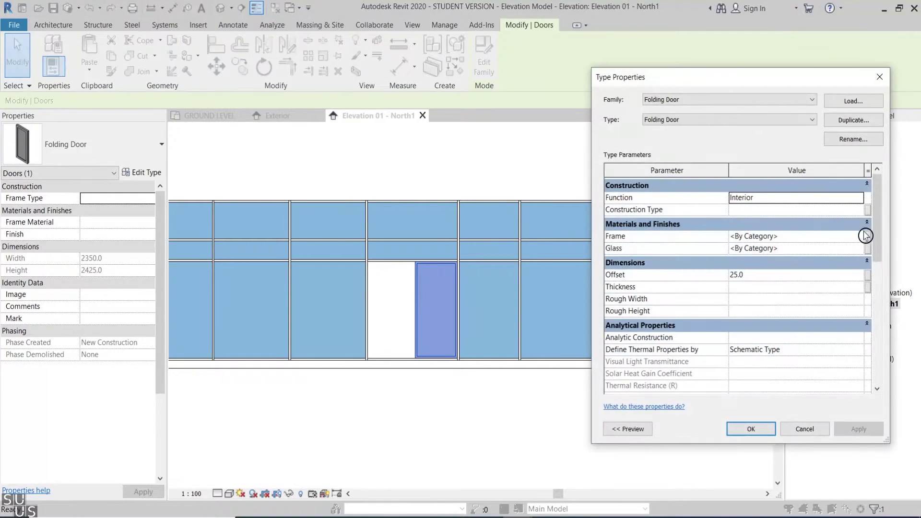
{"action": "left_click", "coordinate": [861, 239]}
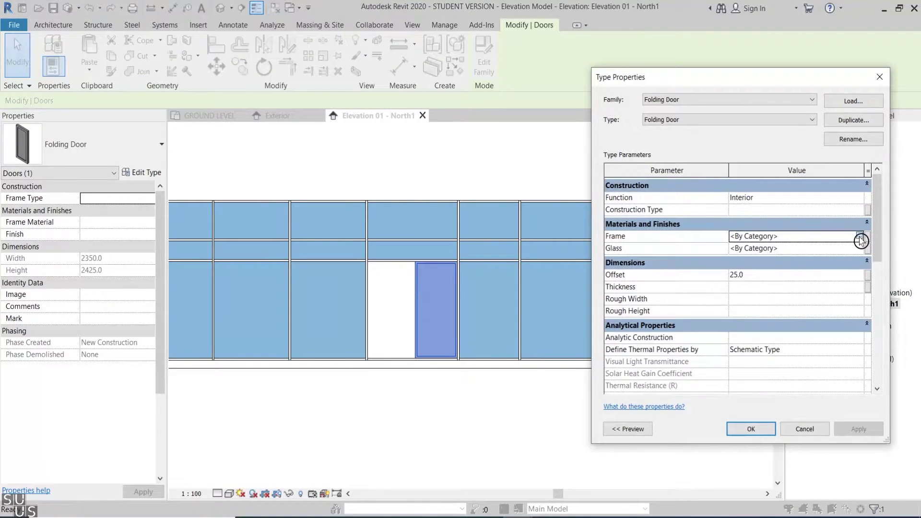
{"action": "left_click", "coordinate": [723, 411]}
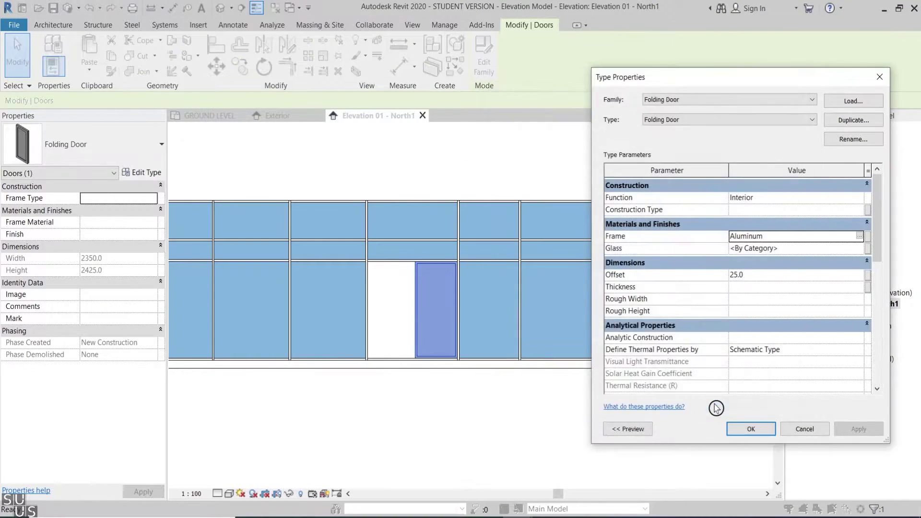
{"action": "left_click", "coordinate": [861, 250]}
{"action": "left_click", "coordinate": [862, 251]}
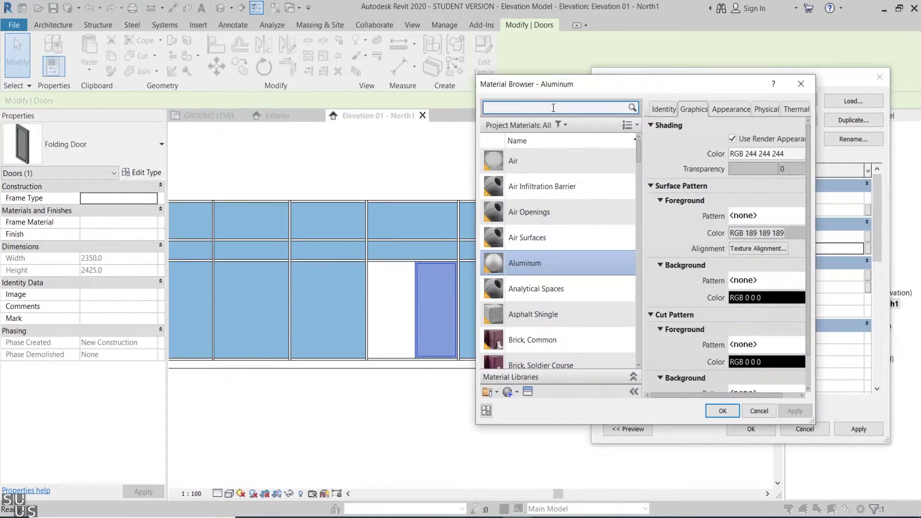
{"action": "left_click", "coordinate": [619, 200]}
{"action": "left_click", "coordinate": [730, 411]}
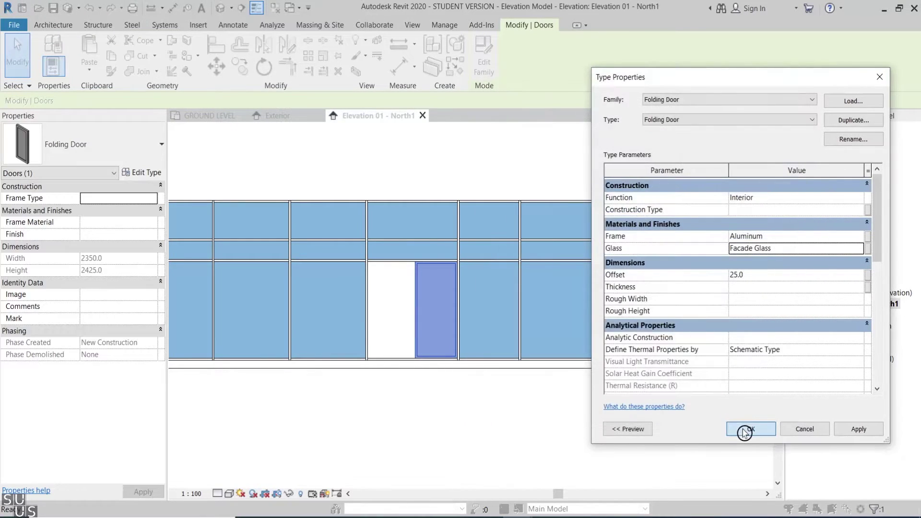
{"action": "left_click", "coordinate": [745, 433]}
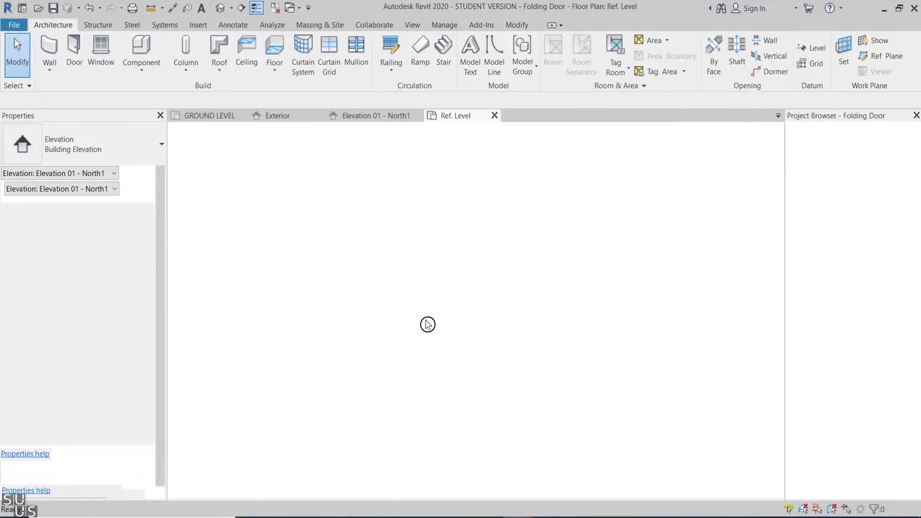
Array the door panel elements into 2 copies across the panel's width.
{"action": "left_click_drag", "start_coordinate": [253, 351], "coordinate": [487, 306]}
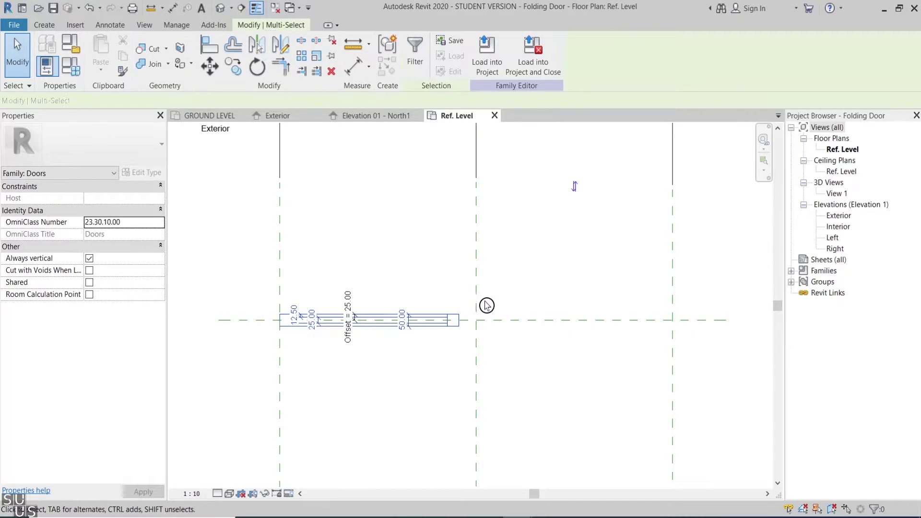
{"action": "left_click", "coordinate": [303, 56]}
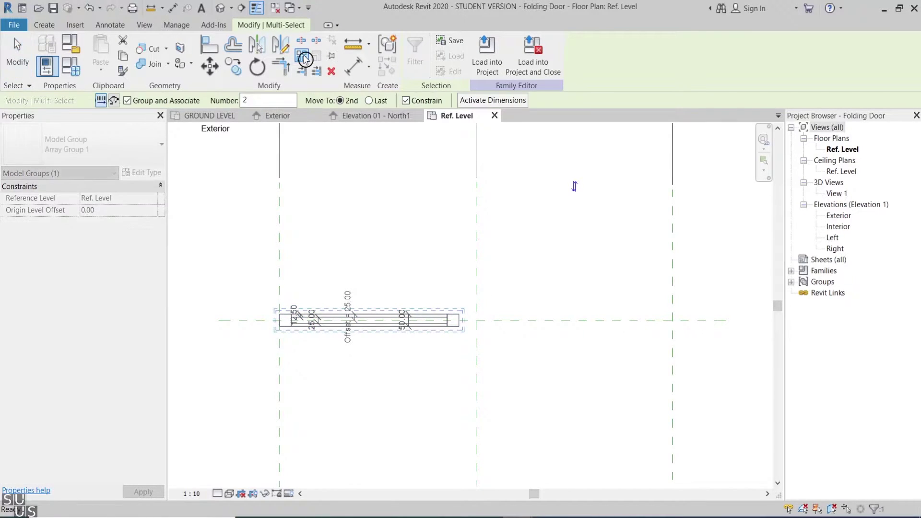
{"action": "left_click", "coordinate": [281, 302]}
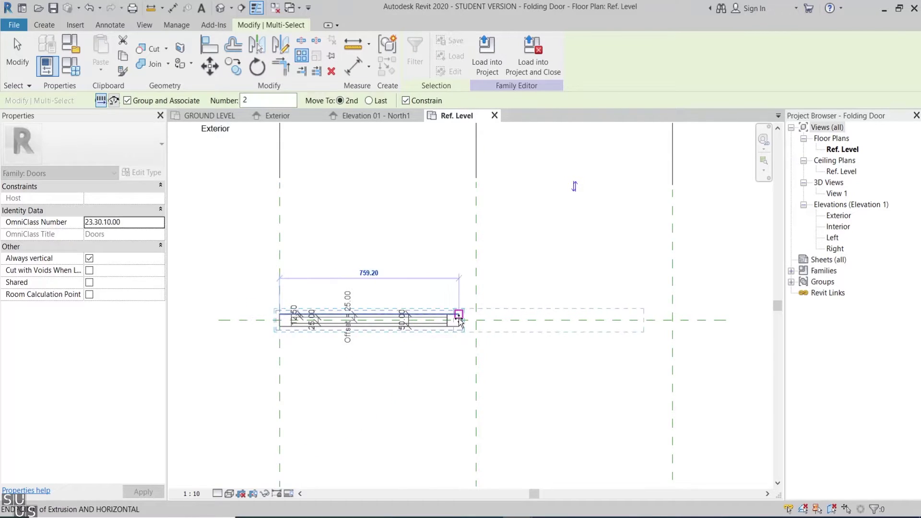
{"action": "scroll", "coordinate": [459, 310], "scroll_direction": "up", "scroll_amount": 5}
{"action": "left_click", "coordinate": [460, 307]}
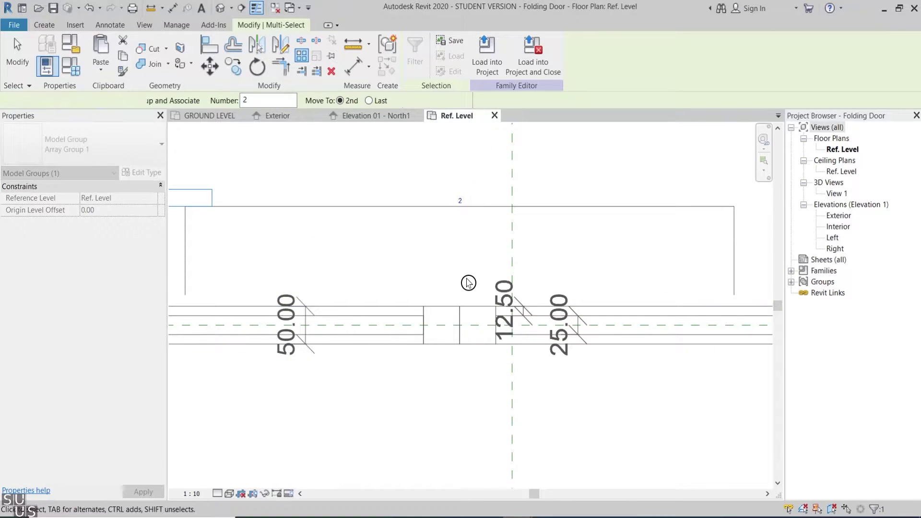
{"action": "key", "text": "a"}
{"action": "key", "text": "l"}
{"action": "left_click", "coordinate": [466, 338]}
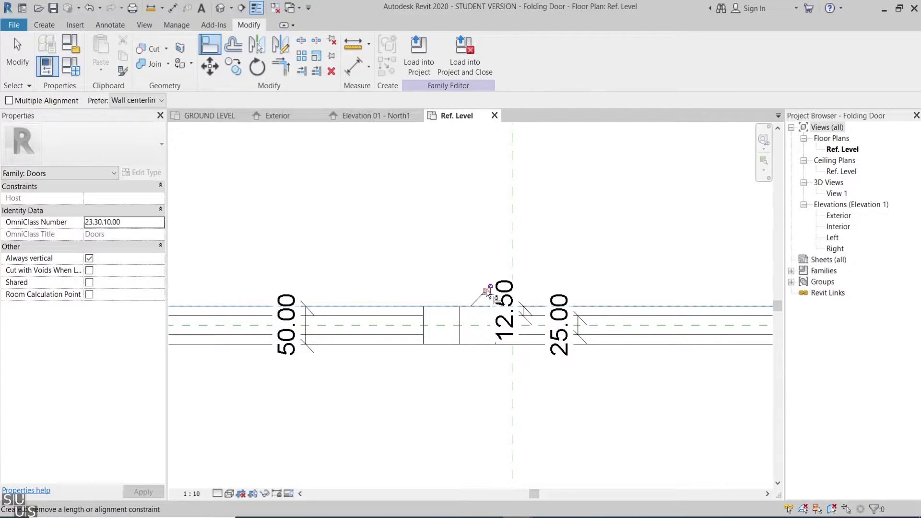
{"action": "scroll", "coordinate": [458, 305], "scroll_direction": "down", "scroll_amount": 2}
{"action": "key", "text": "Escape"}
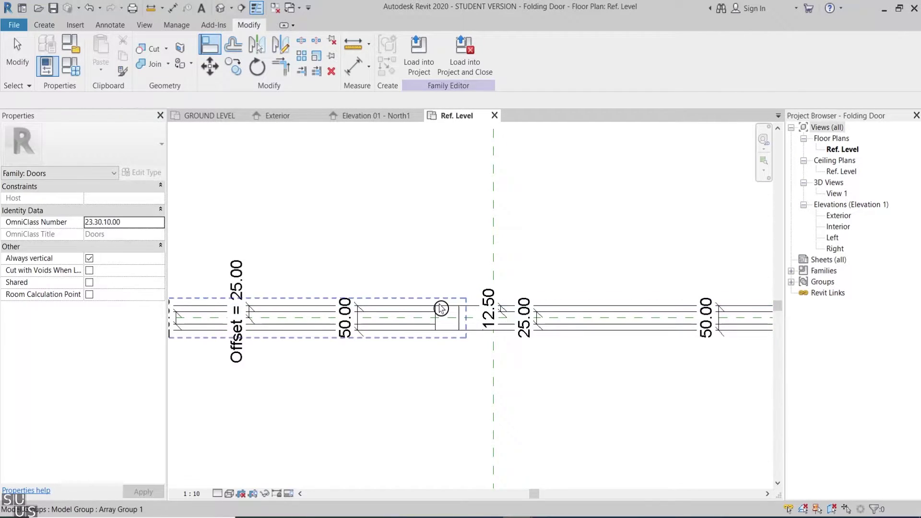
{"action": "key", "text": "Escape"}
Label the array count with a new instance parameter 'Panel Qnt'.
{"action": "left_click", "coordinate": [438, 308]}
{"action": "left_click", "coordinate": [419, 245]}
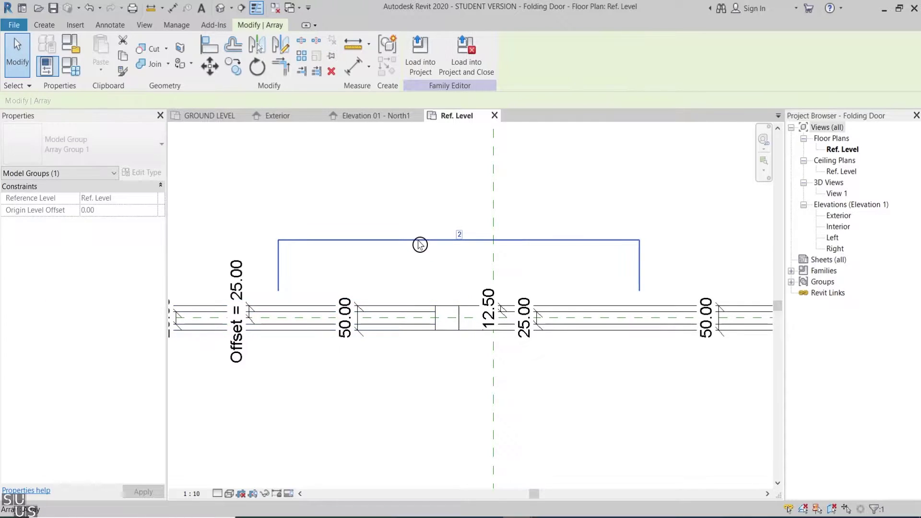
{"action": "left_click", "coordinate": [192, 100]}
{"action": "left_click", "coordinate": [200, 123]}
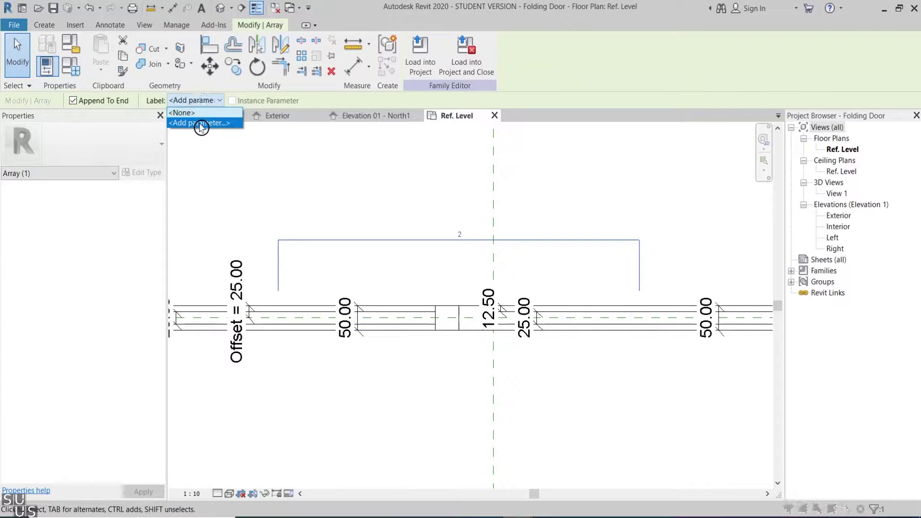
{"action": "type", "text": "Panel Qnt"}
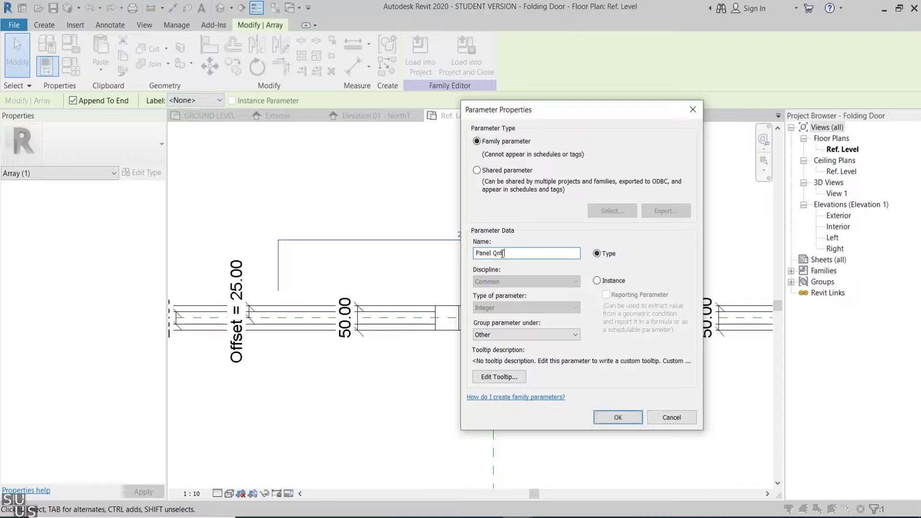
{"action": "left_click", "coordinate": [599, 284]}
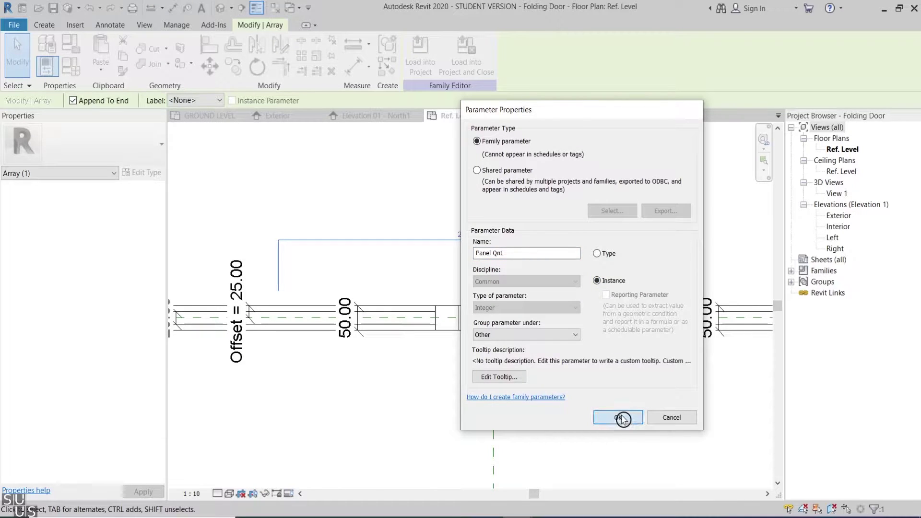
{"action": "left_click", "coordinate": [625, 419]}
{"action": "scroll", "coordinate": [499, 364], "scroll_direction": "down", "scroll_amount": 2}
{"action": "middle_click_drag", "start_coordinate": [563, 395], "coordinate": [544, 378]}
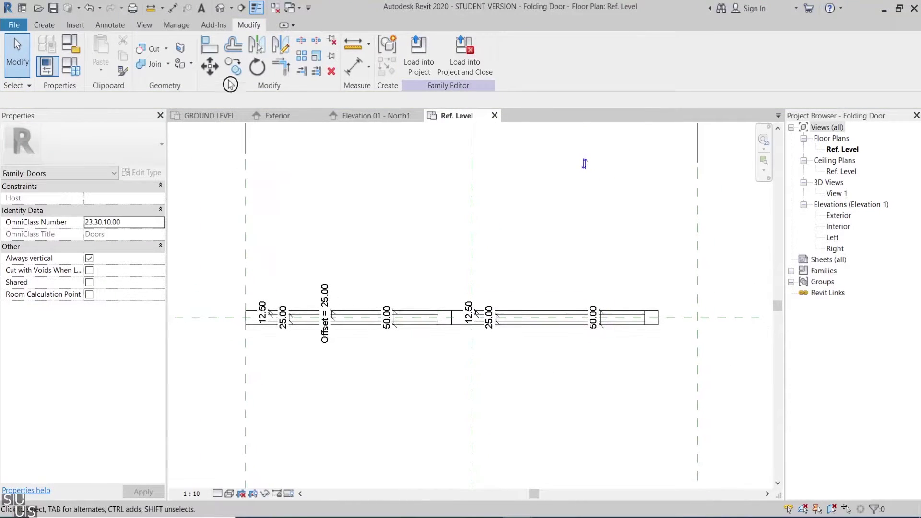
Dimension the 1663.75 overall door width and label it with a reporting instance parameter 'Door Width'.
{"action": "left_click", "coordinate": [173, 7]}
{"action": "left_click", "coordinate": [699, 391]}
{"action": "left_click", "coordinate": [246, 388]}
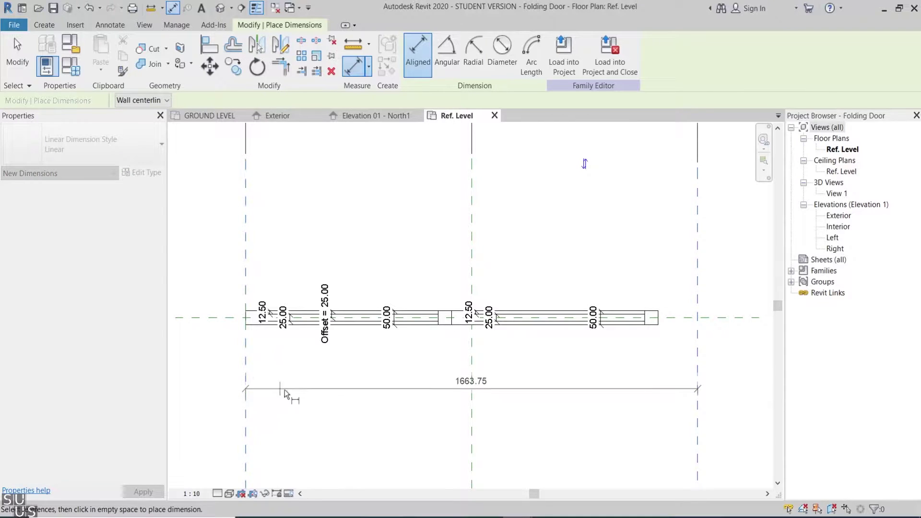
{"action": "left_click", "coordinate": [329, 388]}
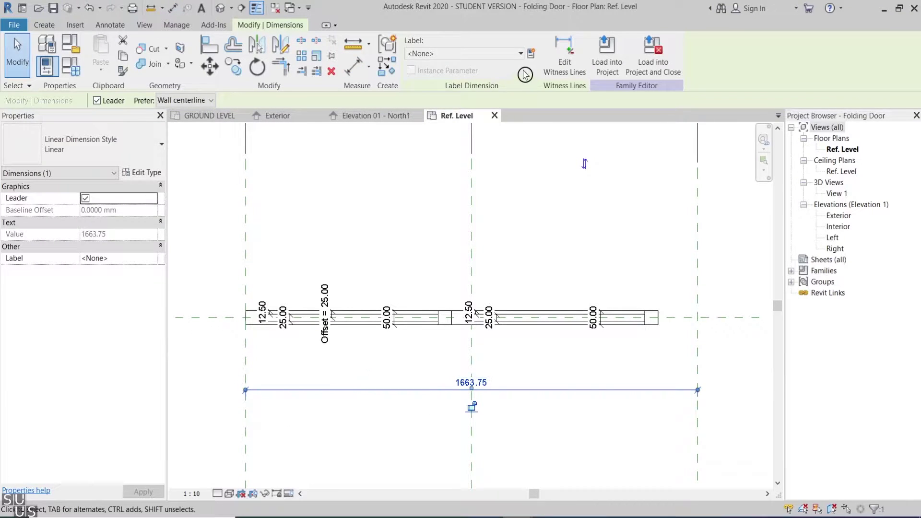
{"action": "left_click", "coordinate": [531, 54]}
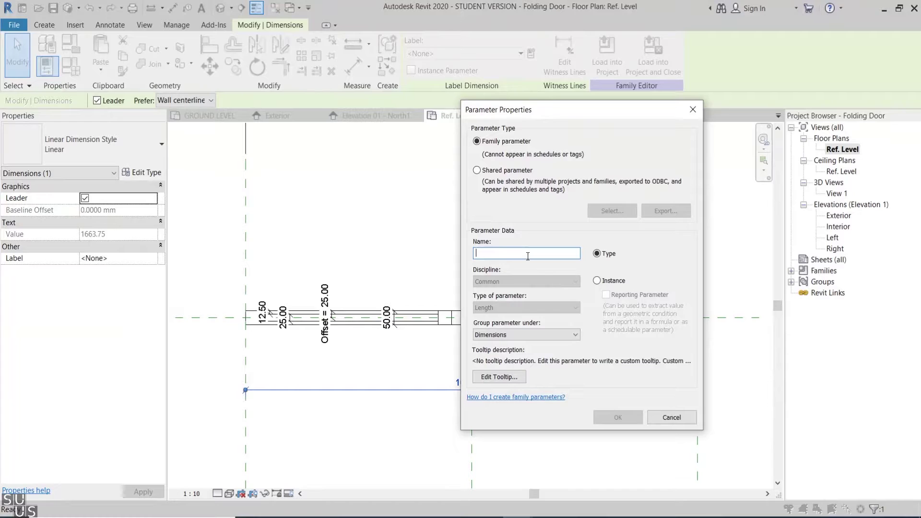
{"action": "type", "text": "Door Width"}
{"action": "left_click", "coordinate": [615, 284]}
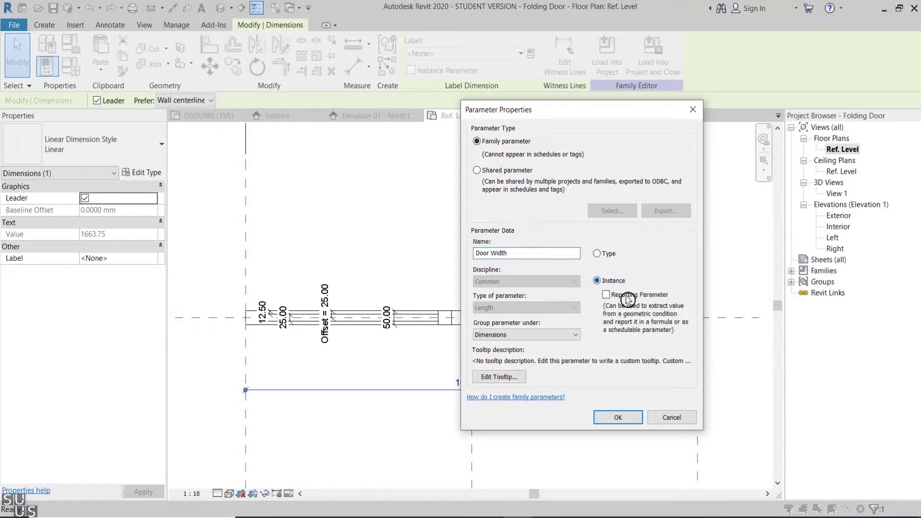
{"action": "left_click", "coordinate": [618, 417]}
{"action": "left_click", "coordinate": [835, 217]}
{"action": "double_click", "coordinate": [835, 216]}
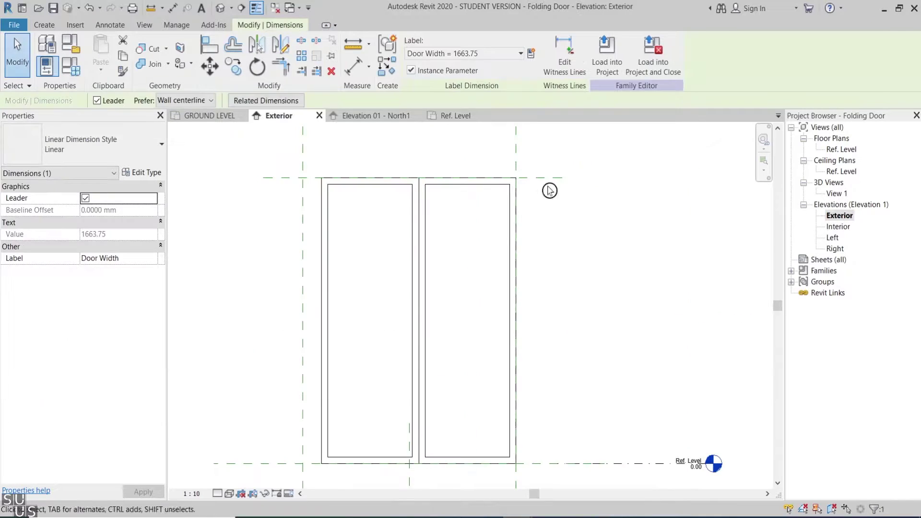
Isolate the right door panel group and open its extrusion sketch for editing.
{"action": "left_click", "coordinate": [479, 182]}
{"action": "left_click", "coordinate": [267, 494]}
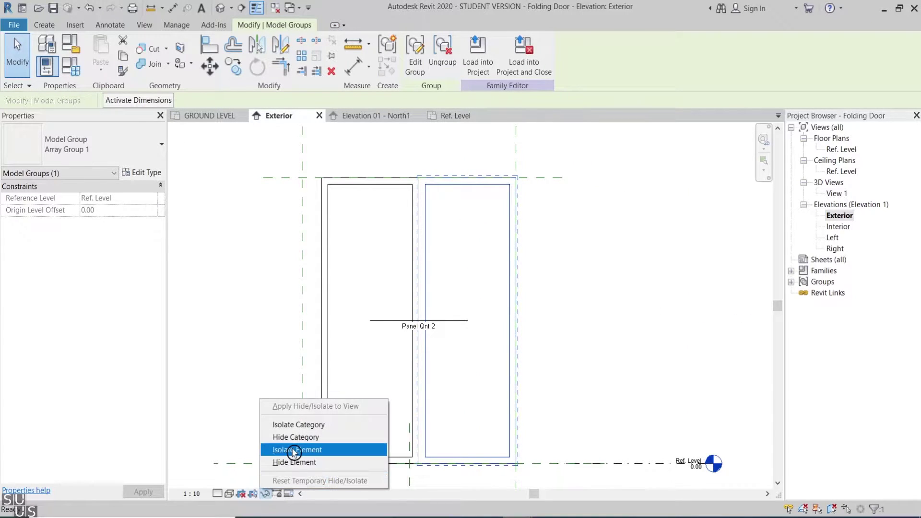
{"action": "left_click", "coordinate": [294, 449]}
{"action": "left_click", "coordinate": [414, 45]}
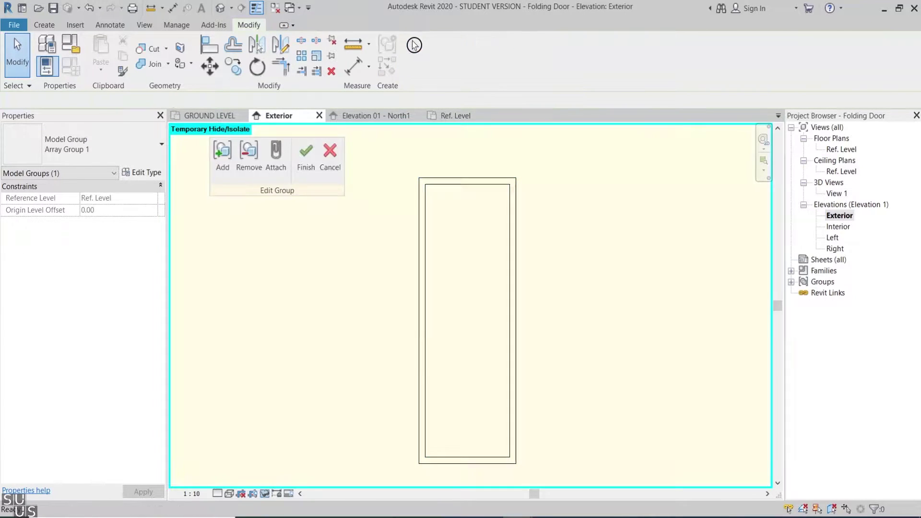
{"action": "double_click", "coordinate": [473, 181]}
Dimension the panel's 759.20 width and label it with a new instance parameter 'Panel Width'.
{"action": "left_click", "coordinate": [174, 8]}
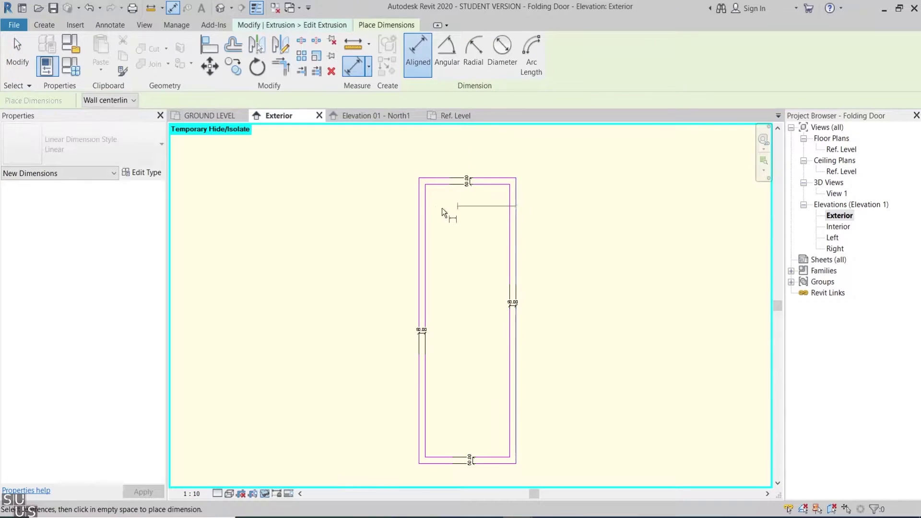
{"action": "left_click", "coordinate": [419, 218]}
{"action": "left_click", "coordinate": [516, 192]}
{"action": "left_click", "coordinate": [527, 154]}
{"action": "key", "text": "Escape"}
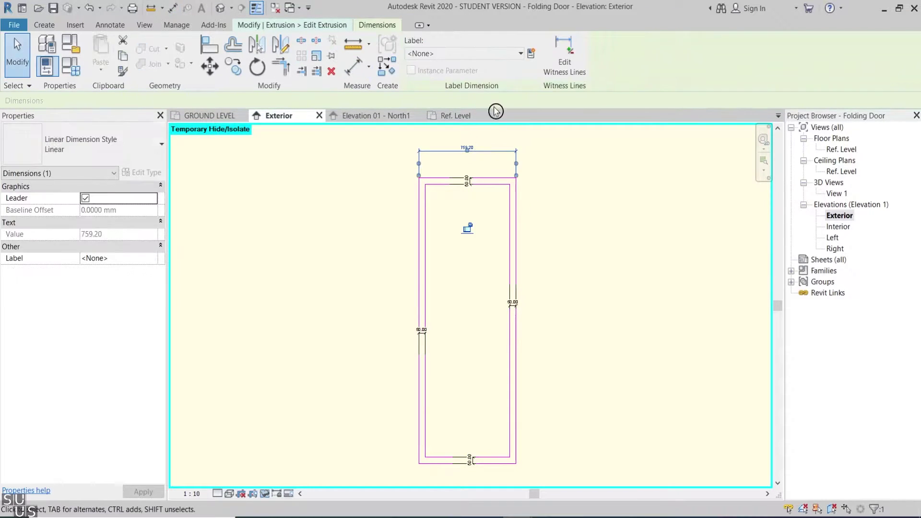
{"action": "left_click", "coordinate": [532, 56]}
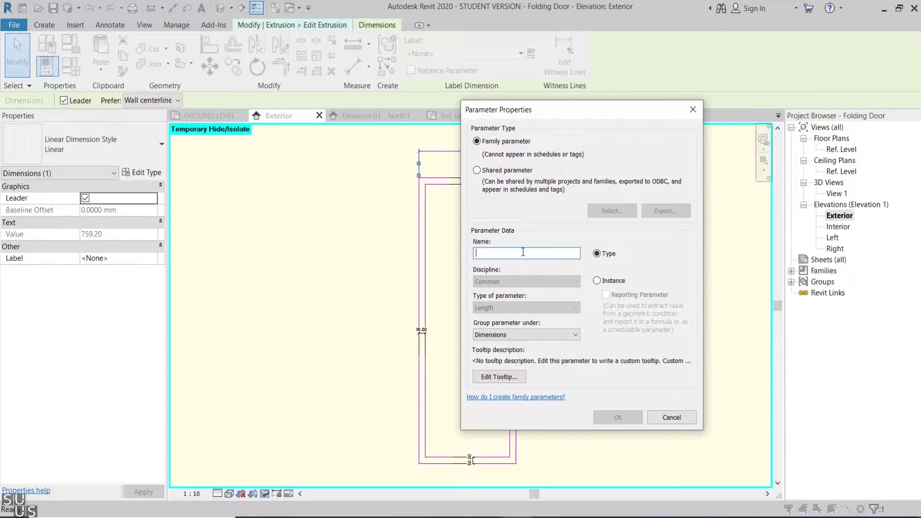
{"action": "type", "text": "Panel"}
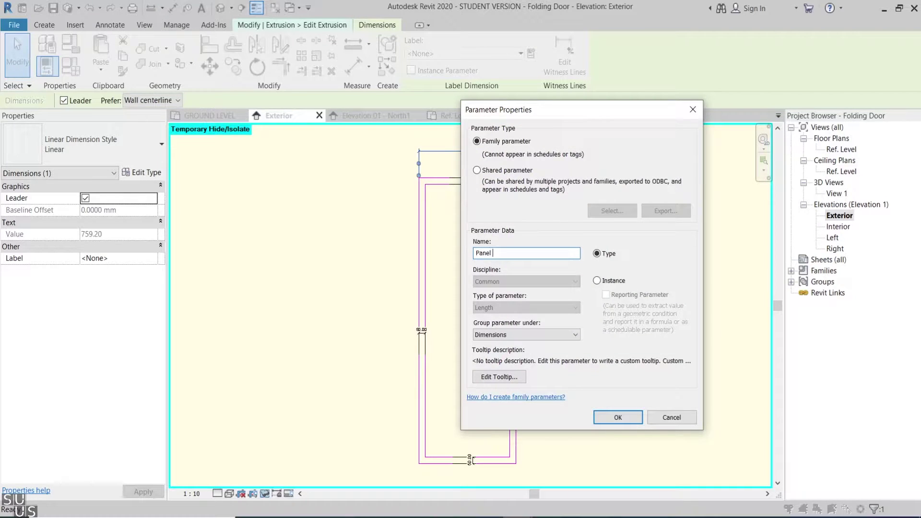
{"action": "left_click", "coordinate": [597, 280]}
{"action": "left_click", "coordinate": [618, 417]}
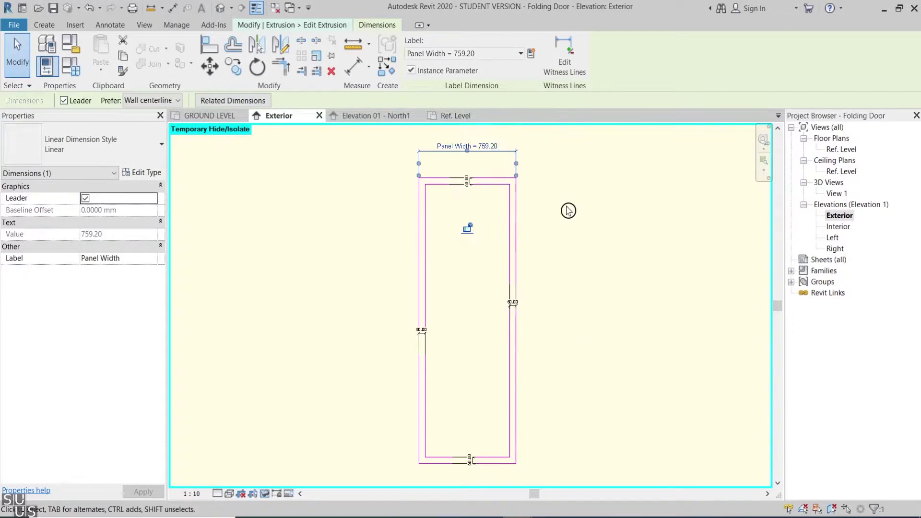
Finish the extrusion and group edits and reset the isolation to show both panels.
{"action": "left_click", "coordinate": [569, 208]}
{"action": "left_click", "coordinate": [422, 72]}
{"action": "left_click", "coordinate": [306, 152]}
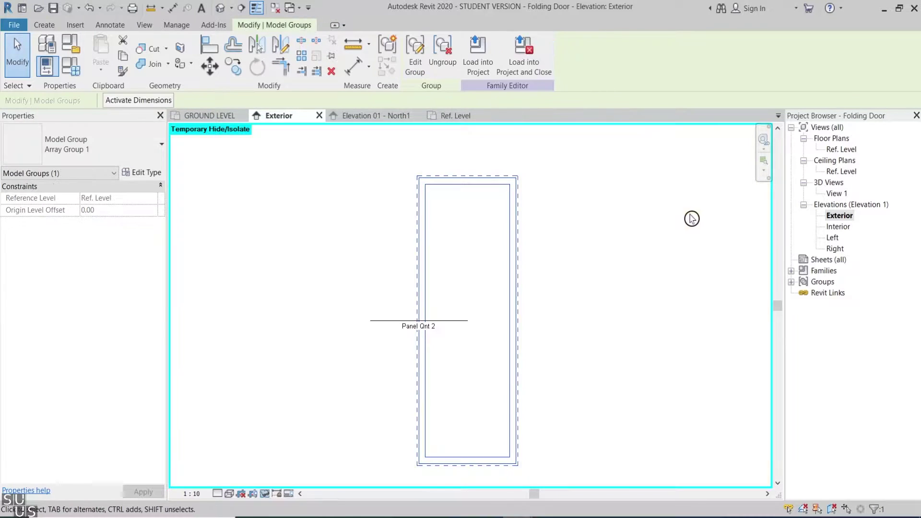
{"action": "left_click", "coordinate": [628, 229]}
{"action": "key", "text": "h"}
{"action": "key", "text": "r"}
{"action": "left_click", "coordinate": [71, 68]}
Set the Panel Width formula to Door Width / Panel Qnt and apply the change.
{"action": "left_click_drag", "start_coordinate": [769, 232], "coordinate": [769, 279]}
{"action": "left_click_drag", "start_coordinate": [485, 169], "coordinate": [438, 170]}
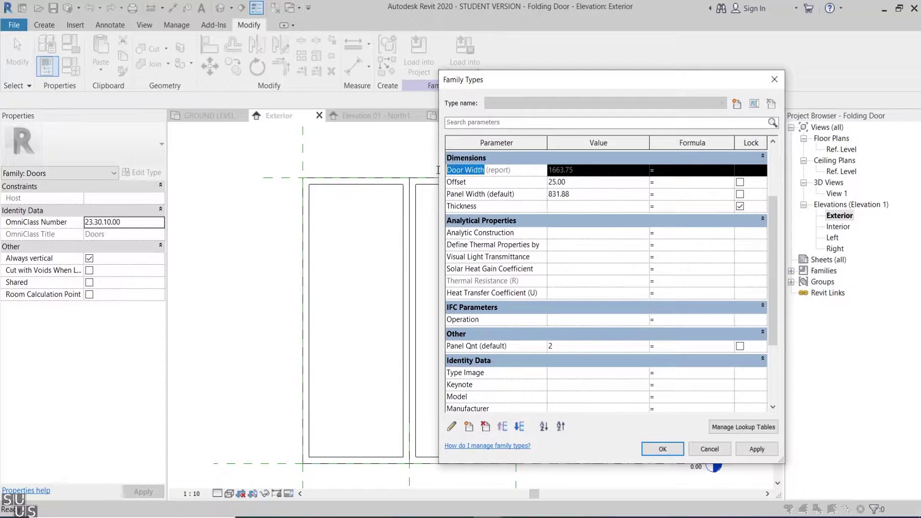
{"action": "left_click", "coordinate": [691, 194]}
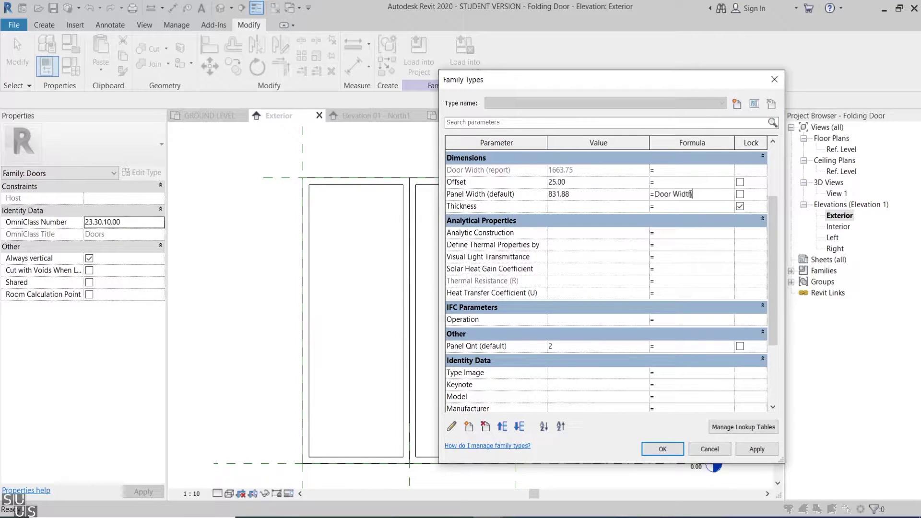
{"action": "left_click", "coordinate": [481, 346]}
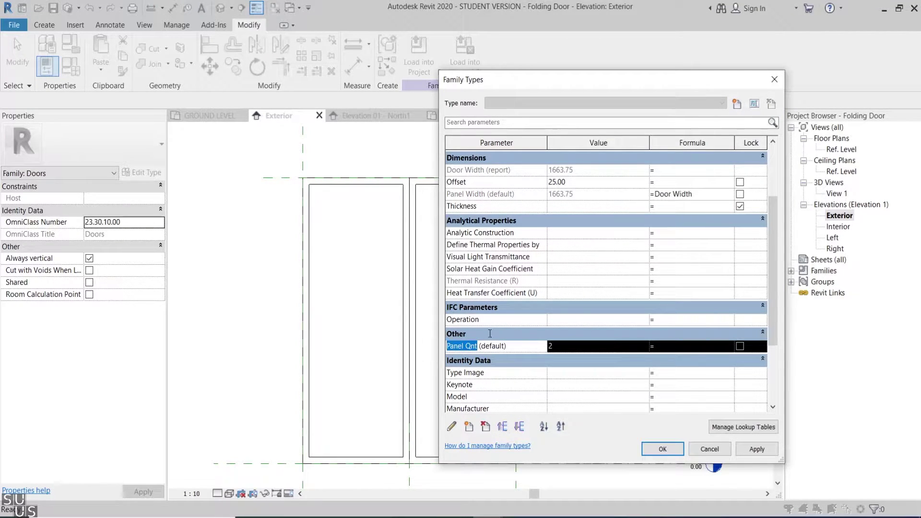
{"action": "left_click", "coordinate": [709, 193]}
{"action": "left_click", "coordinate": [709, 192]}
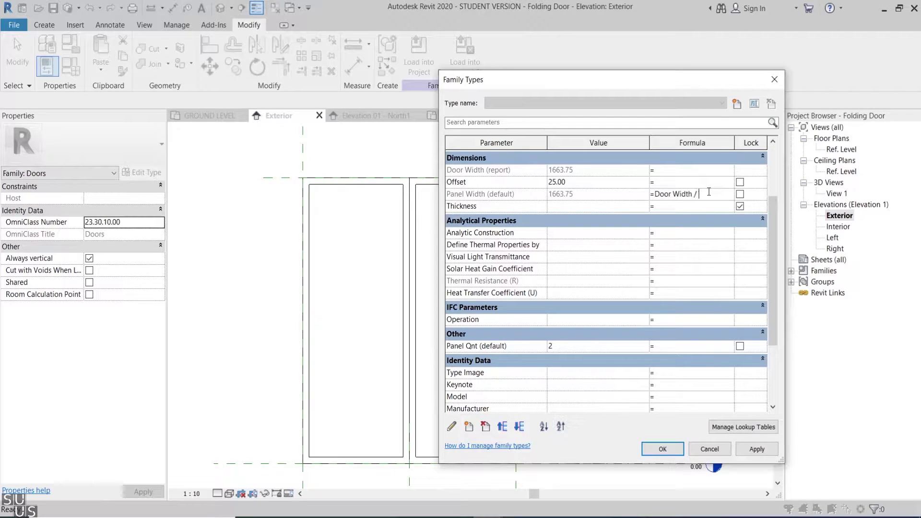
{"action": "left_click", "coordinate": [660, 448]}
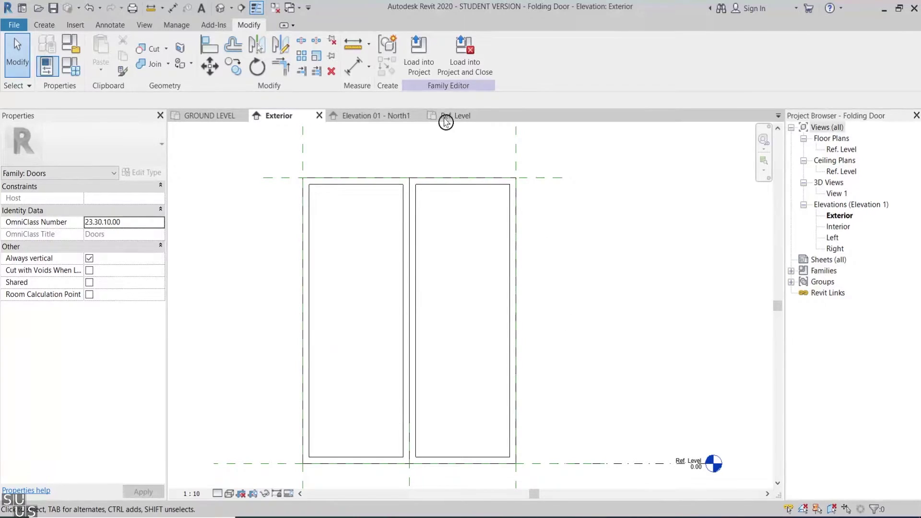
Reload the Folding Door, overwriting parameter values, move both flanking grid lines outward, and edit Panel Qnt.
{"action": "left_click", "coordinate": [422, 53]}
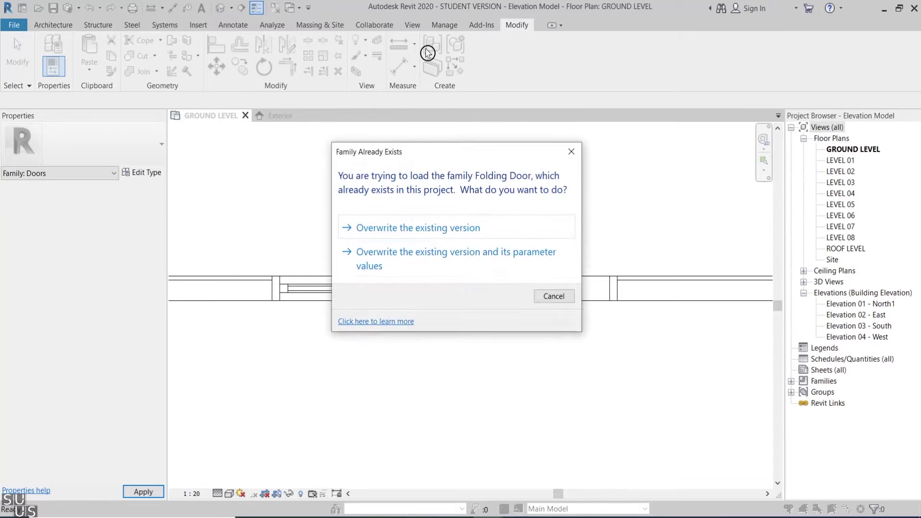
{"action": "left_click", "coordinate": [490, 251]}
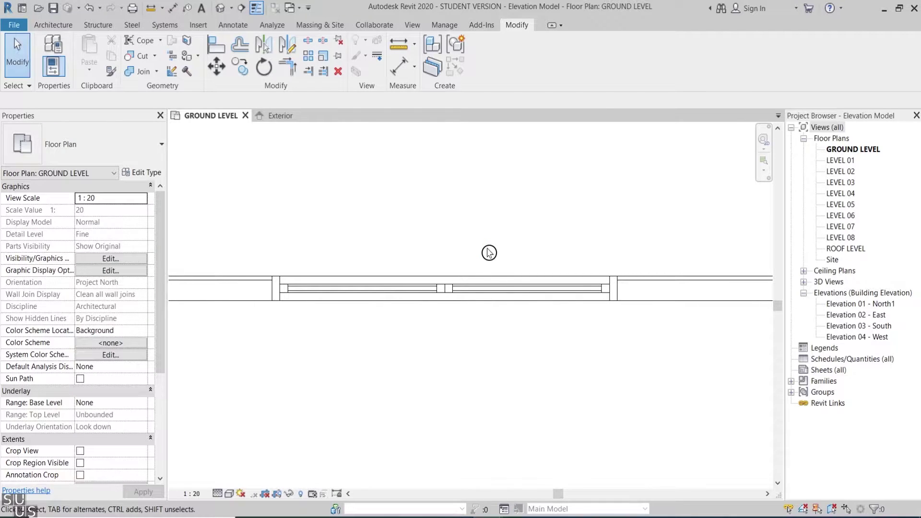
{"action": "left_click", "coordinate": [278, 331]}
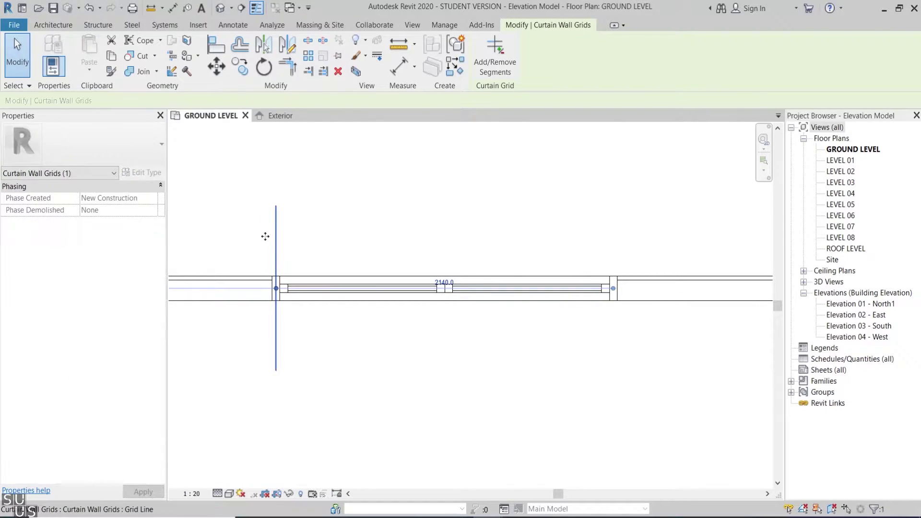
{"action": "left_click_drag", "start_coordinate": [240, 238], "coordinate": [241, 238]}
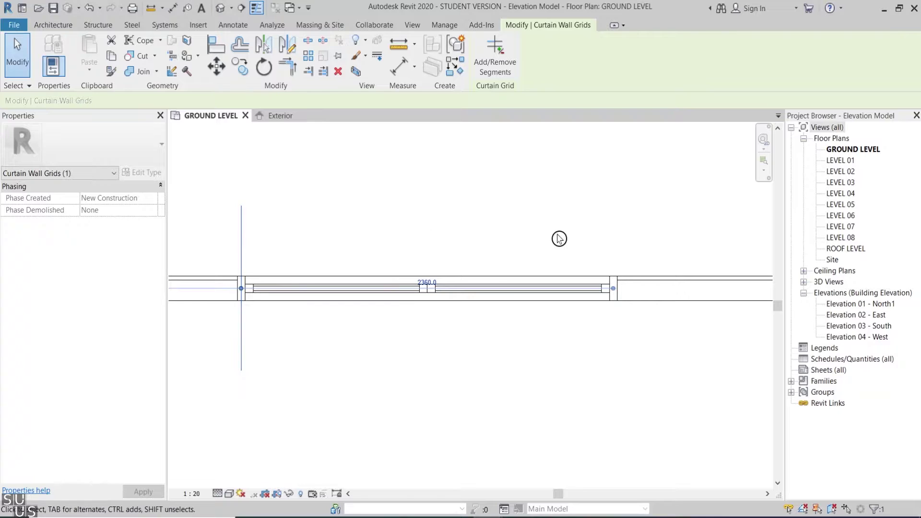
{"action": "left_click", "coordinate": [616, 227]}
{"action": "left_click_drag", "start_coordinate": [621, 227], "coordinate": [677, 220]}
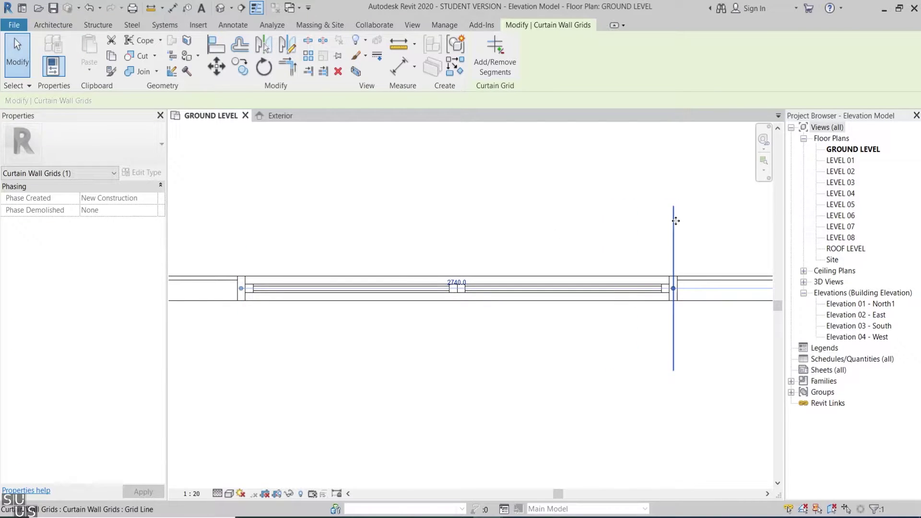
{"action": "left_click", "coordinate": [625, 287]}
{"action": "left_click", "coordinate": [125, 402]}
Set Panel Qnt to 4 and dimension the panel divisions as a 673 | 673 | 673 string.
{"action": "type", "text": "4"}
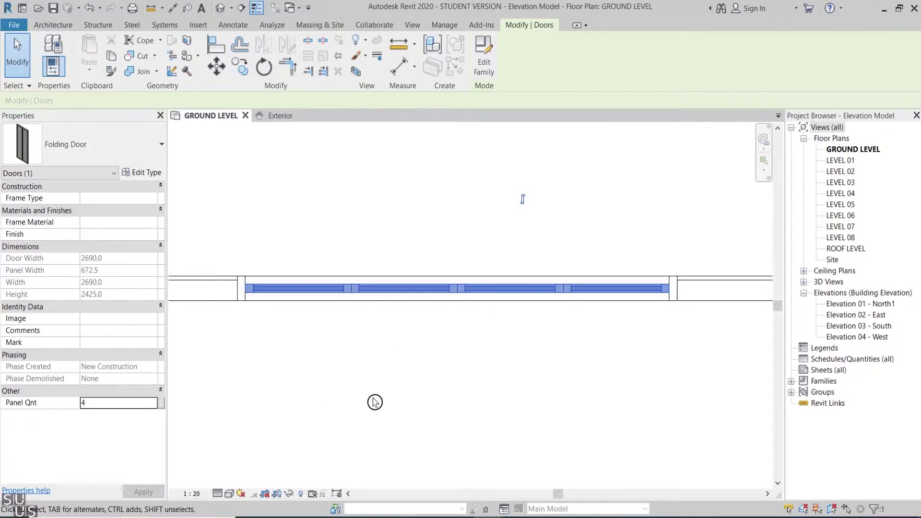
{"action": "left_click", "coordinate": [374, 401]}
{"action": "left_click", "coordinate": [174, 10]}
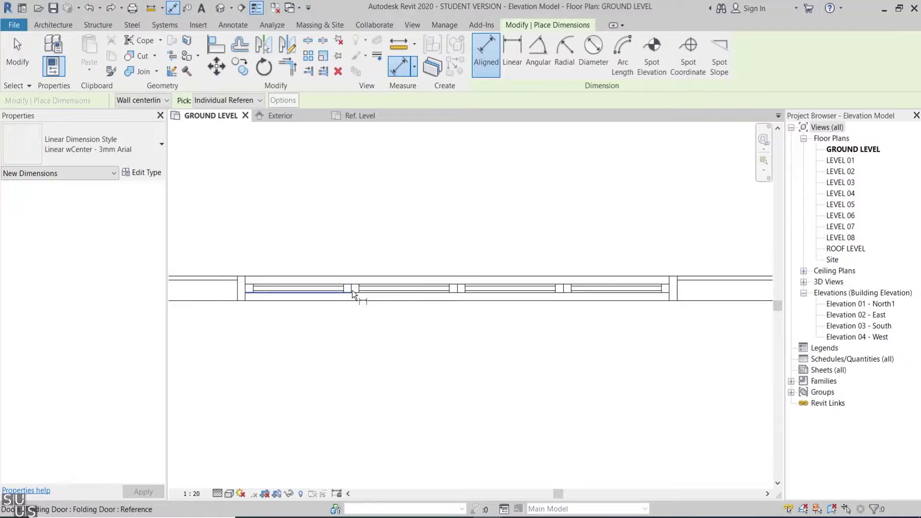
{"action": "left_click", "coordinate": [352, 289]}
{"action": "left_click", "coordinate": [458, 290]}
{"action": "left_click", "coordinate": [563, 290]}
{"action": "left_click", "coordinate": [670, 290]}
{"action": "left_click", "coordinate": [638, 251]}
{"action": "key", "text": "Escape"}
{"action": "key", "text": "Escape"}
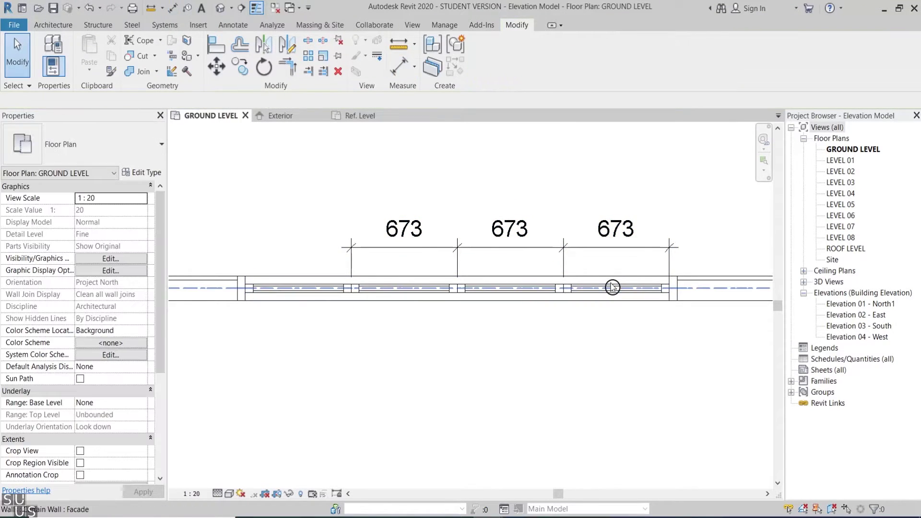
Change the folding door type's Offset to 4.
{"action": "left_click", "coordinate": [611, 284]}
{"action": "left_click", "coordinate": [600, 284]}
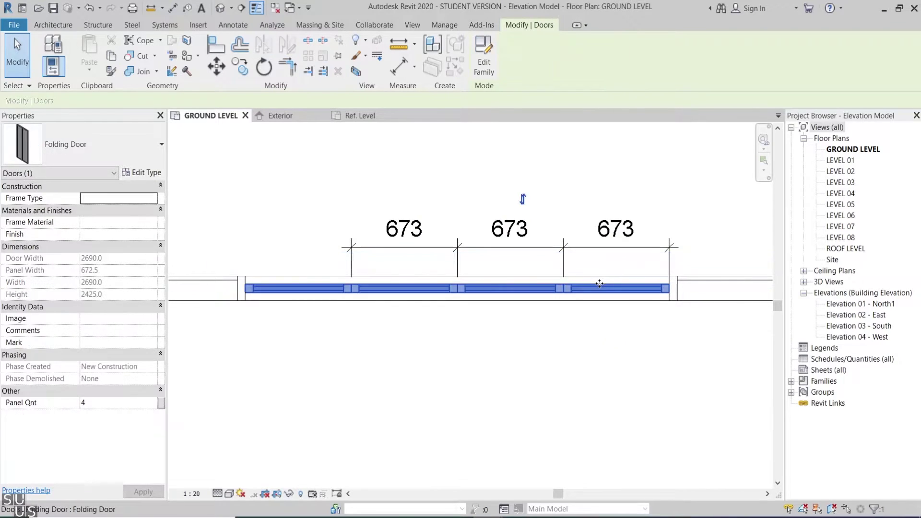
{"action": "left_click", "coordinate": [161, 173]}
{"action": "left_click", "coordinate": [772, 272]}
{"action": "type", "text": "4"}
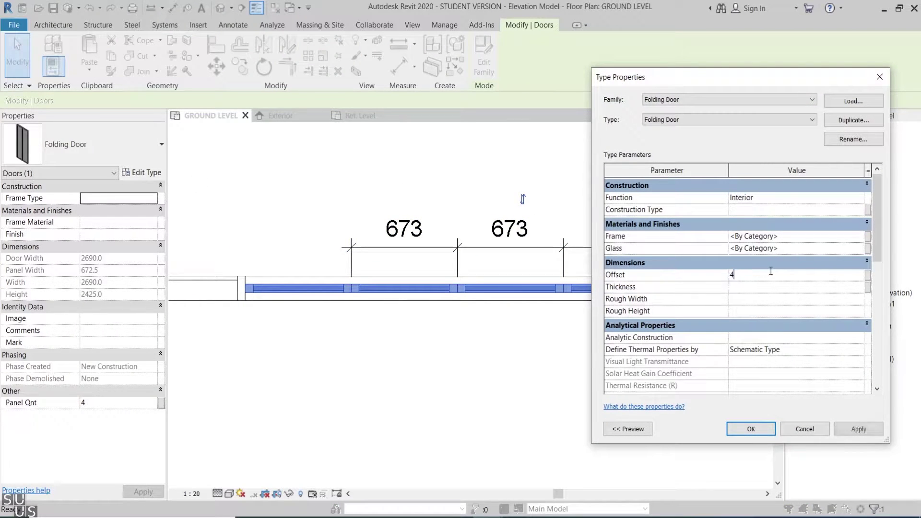
{"action": "left_click", "coordinate": [745, 429]}
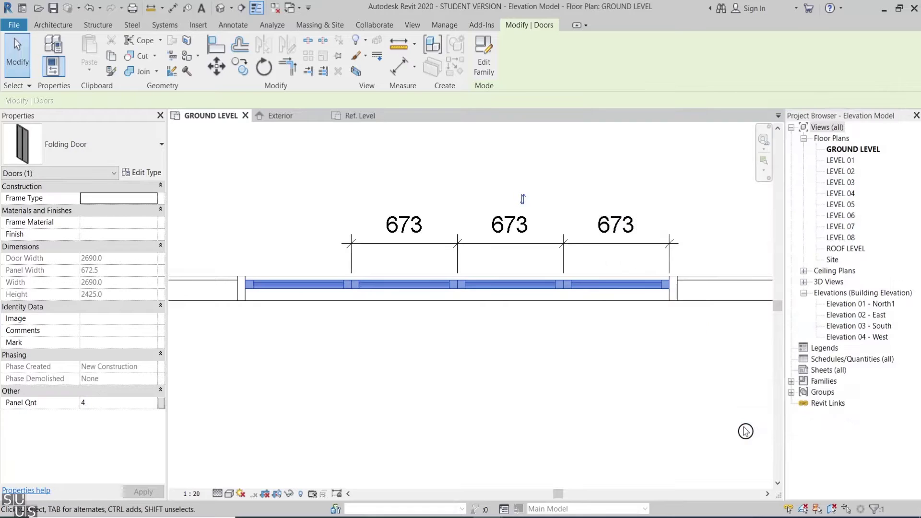
{"action": "left_click", "coordinate": [744, 427]}
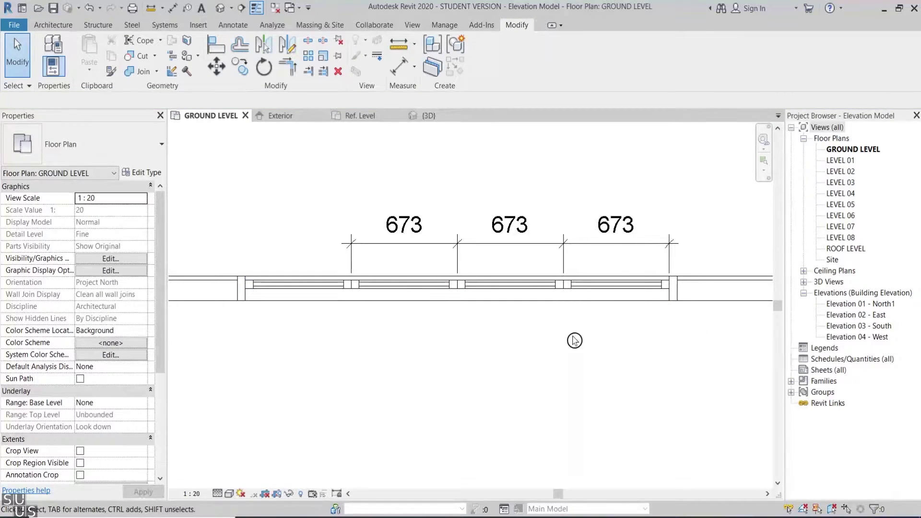
Switch to the {3D} view and zoom in to inspect the four-panel folding door.
{"action": "left_click", "coordinate": [221, 8]}
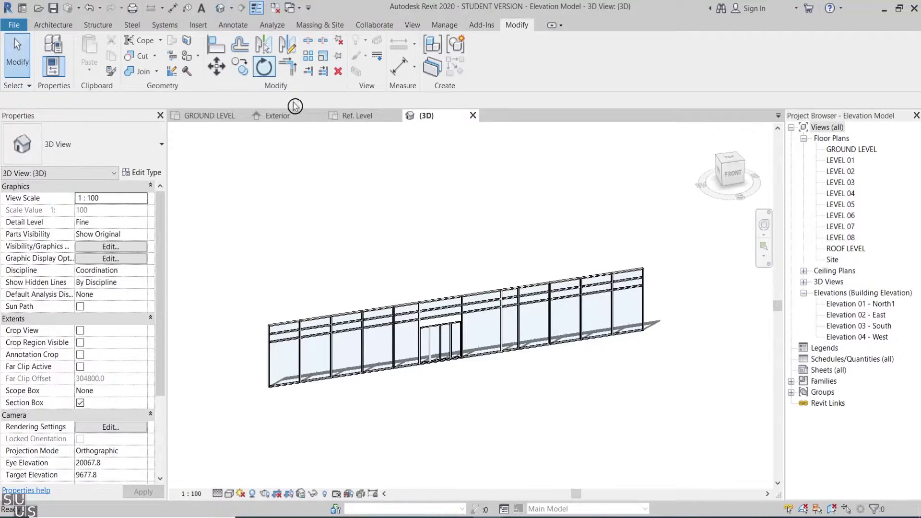
{"action": "scroll", "coordinate": [452, 375], "scroll_direction": "up", "scroll_amount": 5}
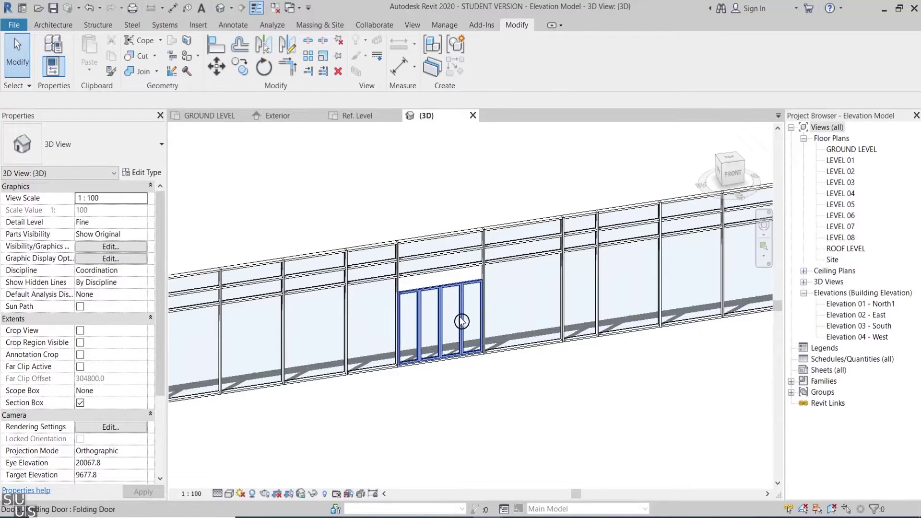
{"action": "left_click", "coordinate": [462, 320]}
{"action": "scroll", "coordinate": [485, 357], "scroll_direction": "up", "scroll_amount": 3}
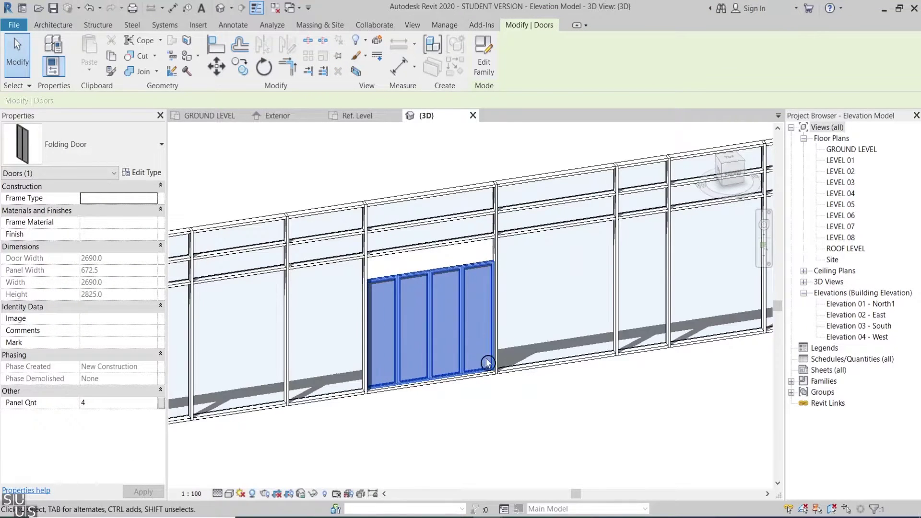
{"action": "key", "text": "Escape"}
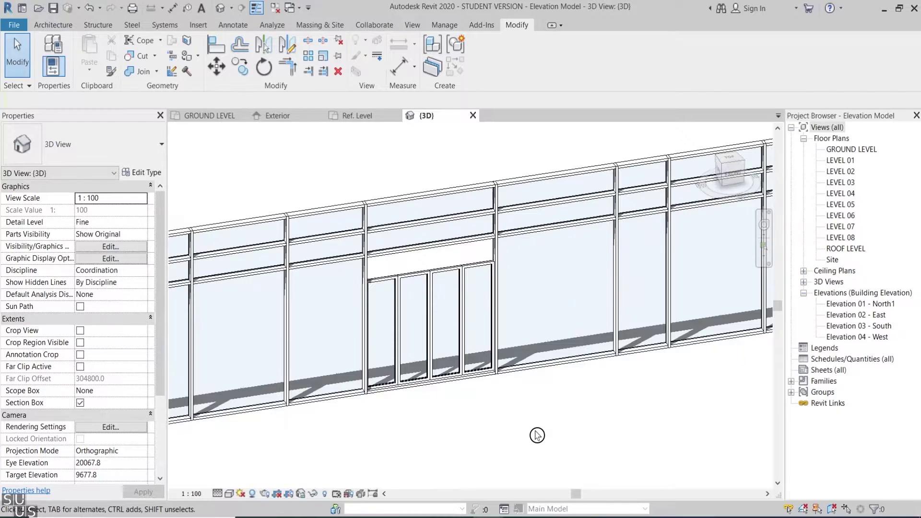
In the family's Exterior elevation, try moving the Top reference plane down and dismiss the constraint error.
{"action": "left_click", "coordinate": [283, 115]}
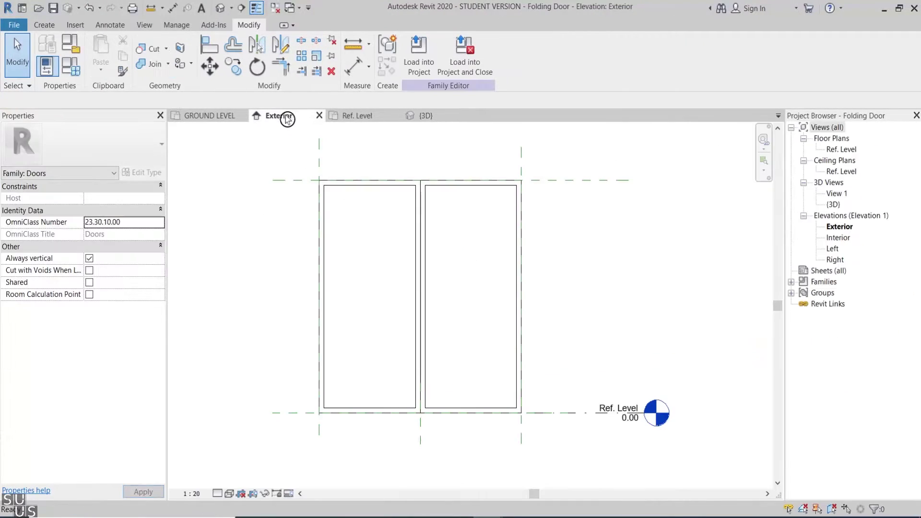
{"action": "left_click_drag", "start_coordinate": [582, 182], "coordinate": [604, 245]}
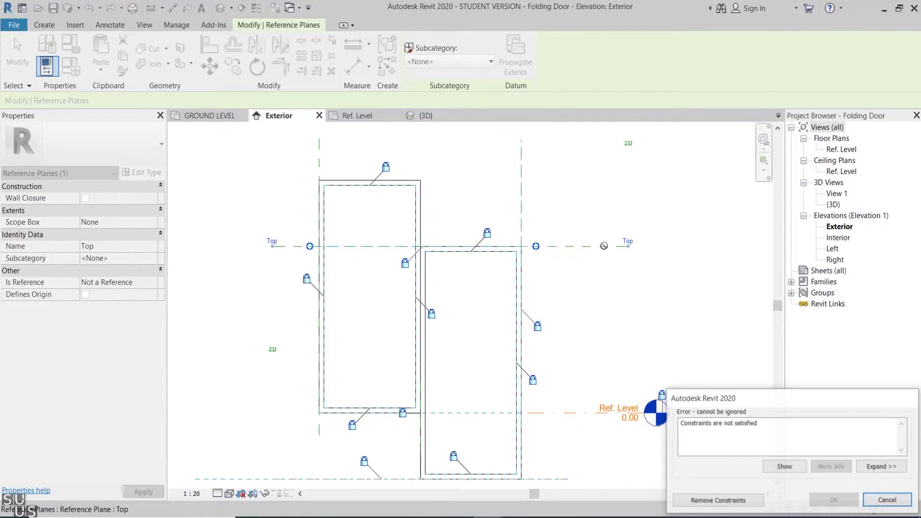
{"action": "left_click", "coordinate": [887, 499]}
Drag the Top reference plane up to sit 300.00 above the door panels.
{"action": "left_click", "coordinate": [578, 181]}
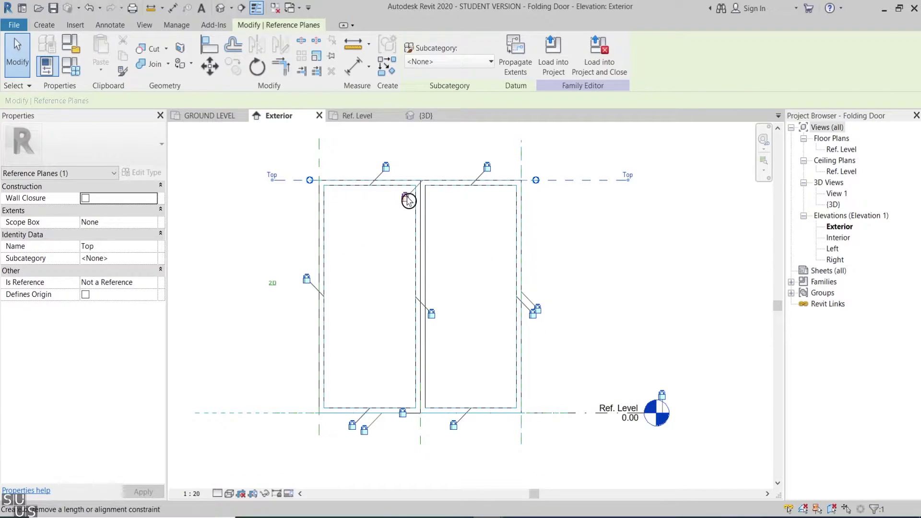
{"action": "left_click", "coordinate": [580, 235]}
{"action": "left_click", "coordinate": [584, 182]}
{"action": "left_click_drag", "start_coordinate": [585, 182], "coordinate": [587, 158]}
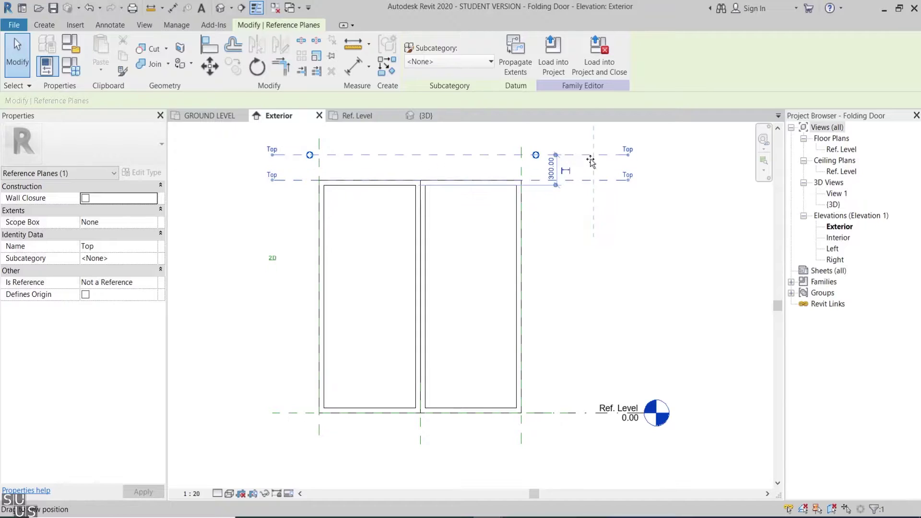
{"action": "left_click", "coordinate": [173, 8]}
{"action": "left_click", "coordinate": [271, 154]}
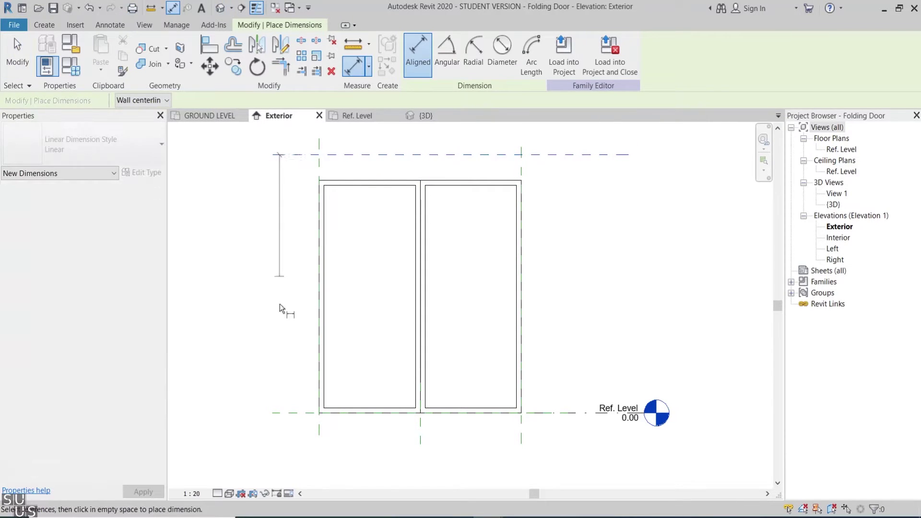
Dimension Ref. Level to the top plane (2550) and label it with new instance parameter Door Height.
{"action": "left_click", "coordinate": [303, 412]}
{"action": "left_click", "coordinate": [298, 379]}
{"action": "key", "text": "Escape"}
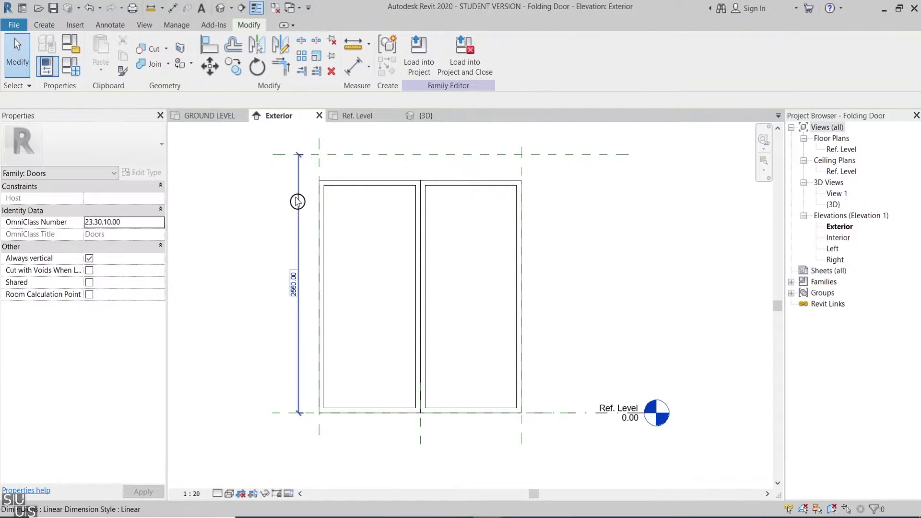
{"action": "left_click", "coordinate": [299, 288]}
{"action": "left_click", "coordinate": [531, 54]}
{"action": "type", "text": "Door Height"}
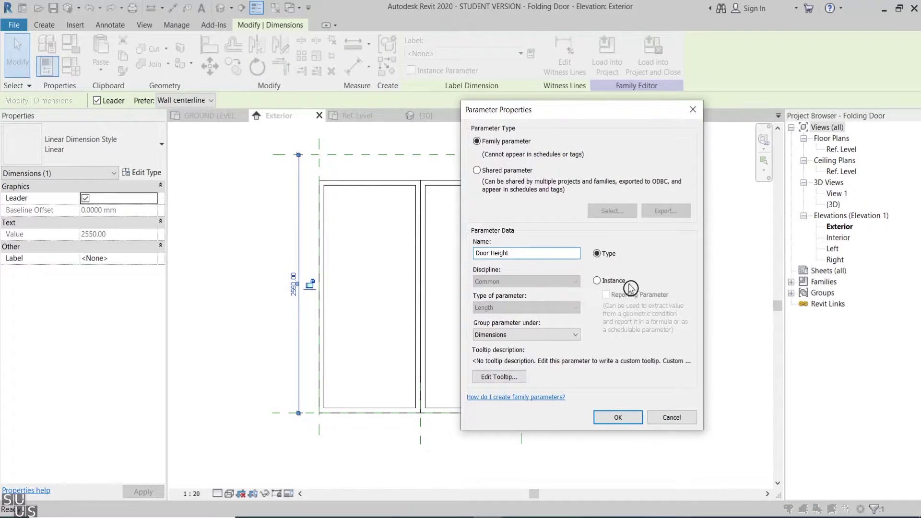
{"action": "left_click", "coordinate": [622, 282]}
{"action": "left_click", "coordinate": [618, 417]}
Edit the right door panel group and select its extrusion.
{"action": "left_click", "coordinate": [494, 203]}
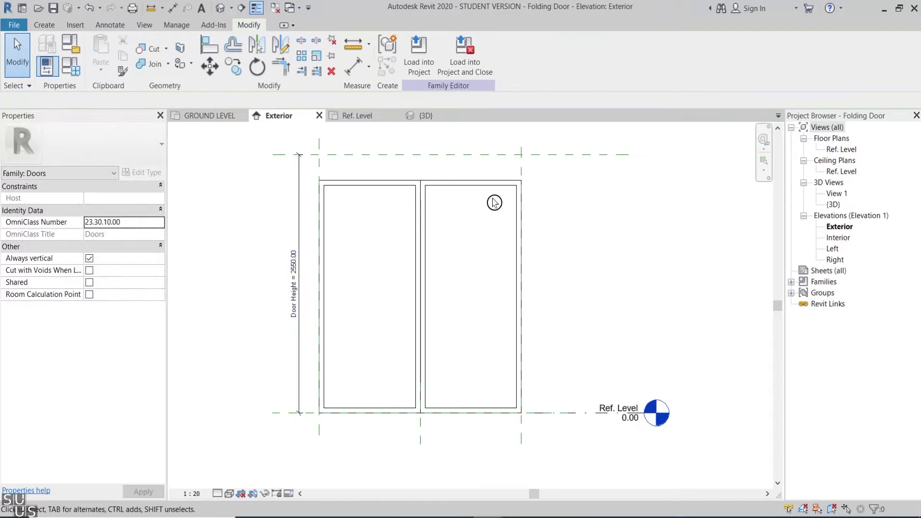
{"action": "left_click", "coordinate": [494, 203]}
{"action": "left_click", "coordinate": [417, 55]}
{"action": "left_click", "coordinate": [473, 185]}
In the extrusion sketch, dimension the panel's 2300 height from top to bottom edge.
{"action": "left_click", "coordinate": [425, 65]}
{"action": "left_click", "coordinate": [173, 8]}
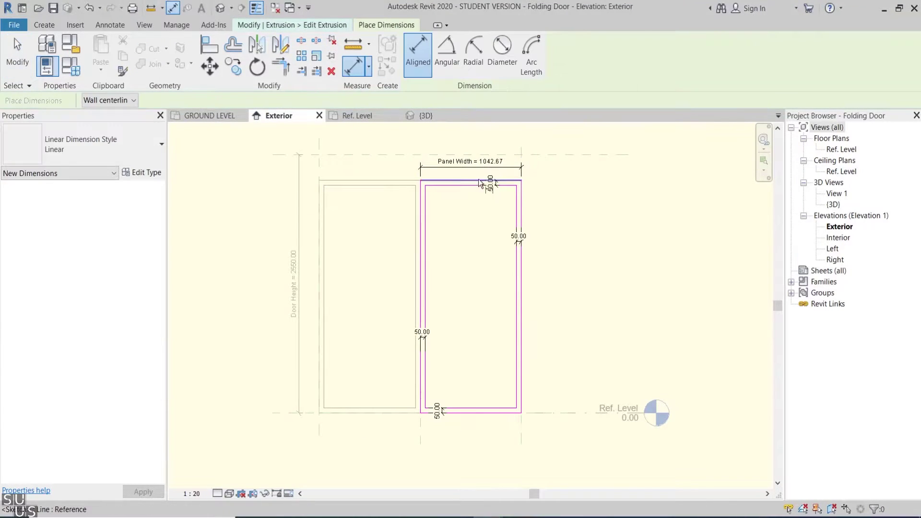
{"action": "left_click", "coordinate": [460, 179]}
{"action": "left_click", "coordinate": [465, 414]}
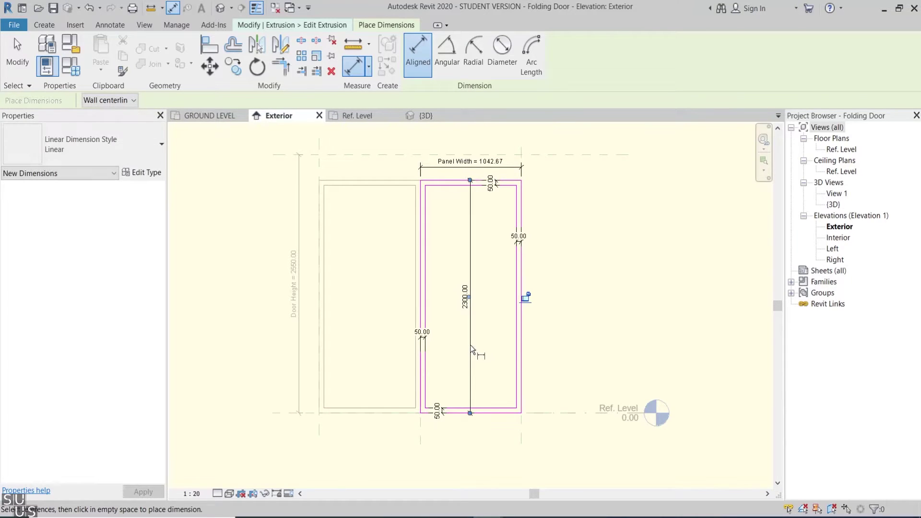
{"action": "left_click", "coordinate": [471, 344]}
{"action": "key", "text": "Escape"}
{"action": "key", "text": "Escape"}
Label the 2300 dimension with a new instance parameter, Panel Height.
{"action": "left_click", "coordinate": [473, 267]}
{"action": "left_click", "coordinate": [532, 53]}
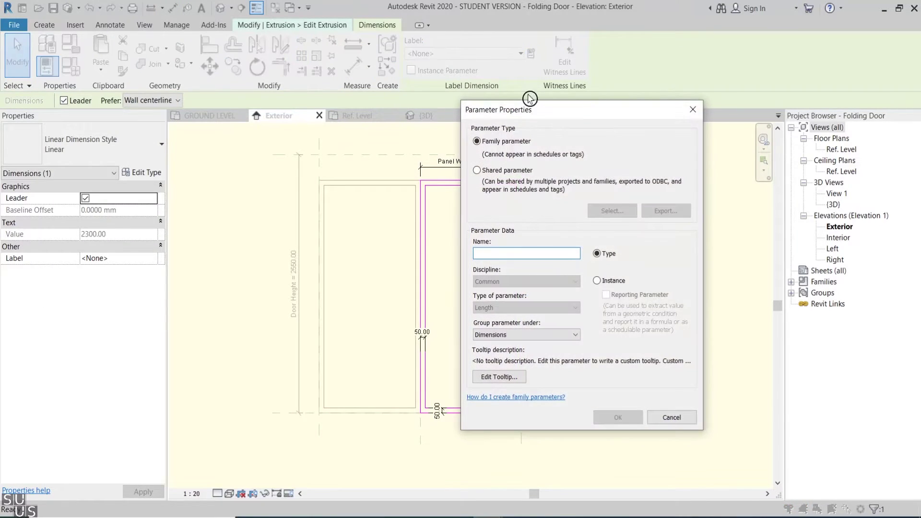
{"action": "type", "text": "Panel Height"}
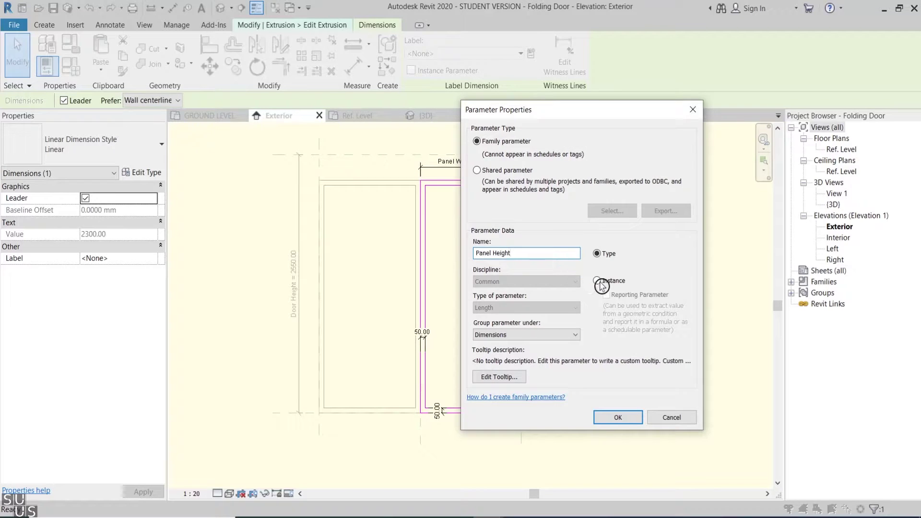
{"action": "left_click", "coordinate": [599, 282]}
{"action": "left_click", "coordinate": [618, 417]}
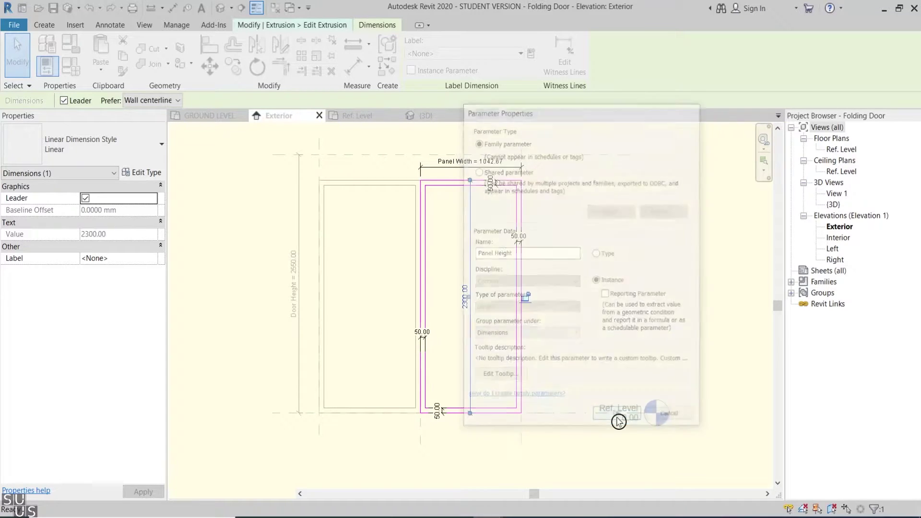
Finish editing the panel extrusion and the panel group.
{"action": "left_click", "coordinate": [343, 186]}
{"action": "left_click", "coordinate": [415, 62]}
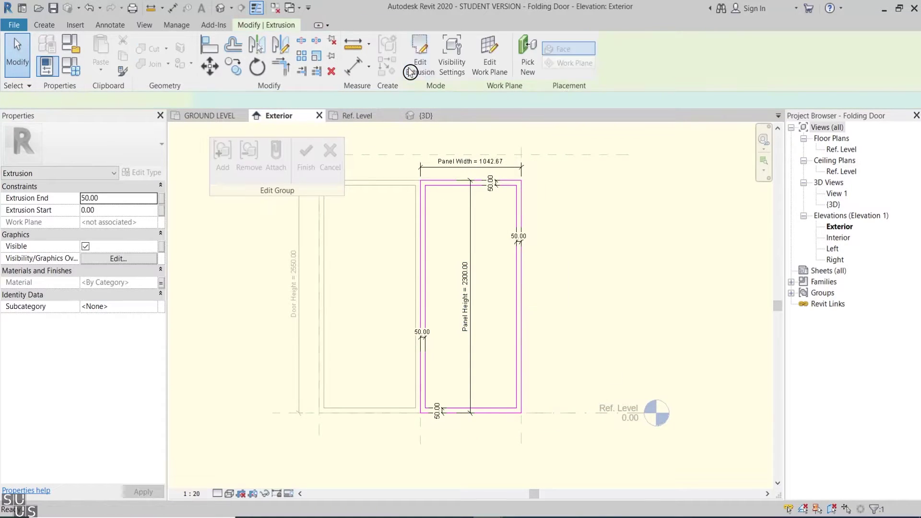
{"action": "left_click", "coordinate": [308, 151]}
{"action": "left_click", "coordinate": [255, 221]}
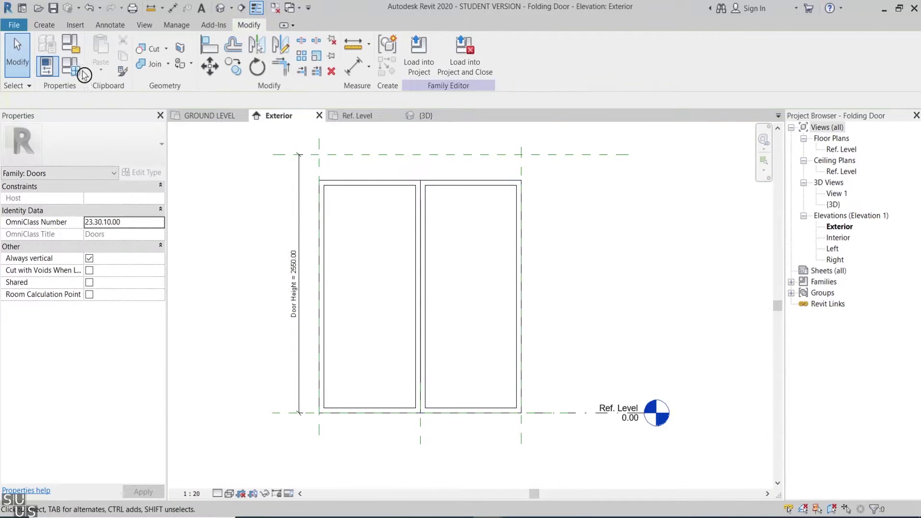
Edit the Panel Height formula in Family Types, then reload Folding Door, overwriting the existing version.
{"action": "left_click", "coordinate": [78, 70]}
{"action": "left_click", "coordinate": [493, 259]}
{"action": "left_click", "coordinate": [487, 247]}
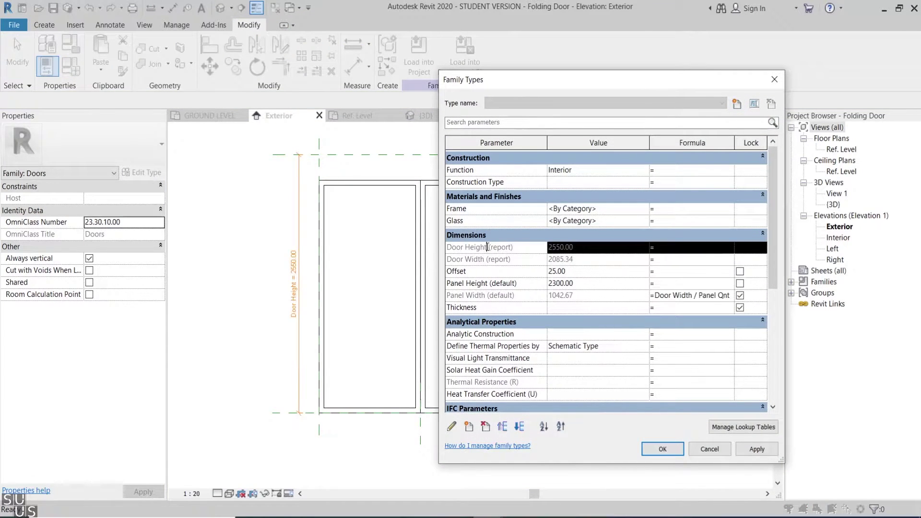
{"action": "left_click_drag", "start_coordinate": [487, 247], "coordinate": [442, 250]}
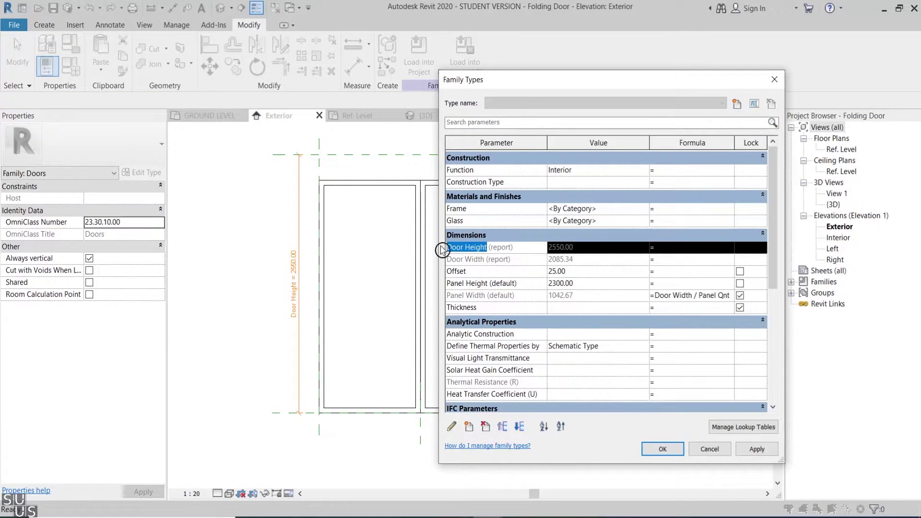
{"action": "left_click", "coordinate": [701, 283]}
{"action": "left_click", "coordinate": [665, 447]}
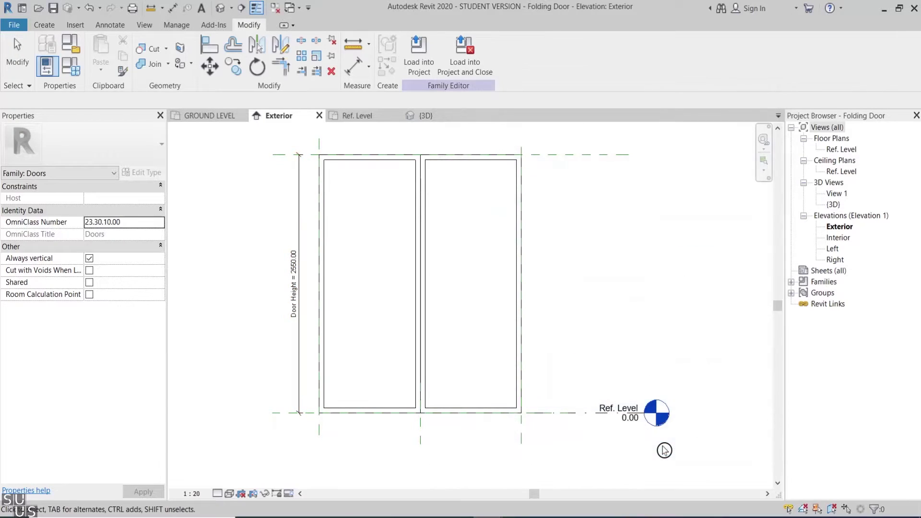
{"action": "left_click", "coordinate": [419, 53]}
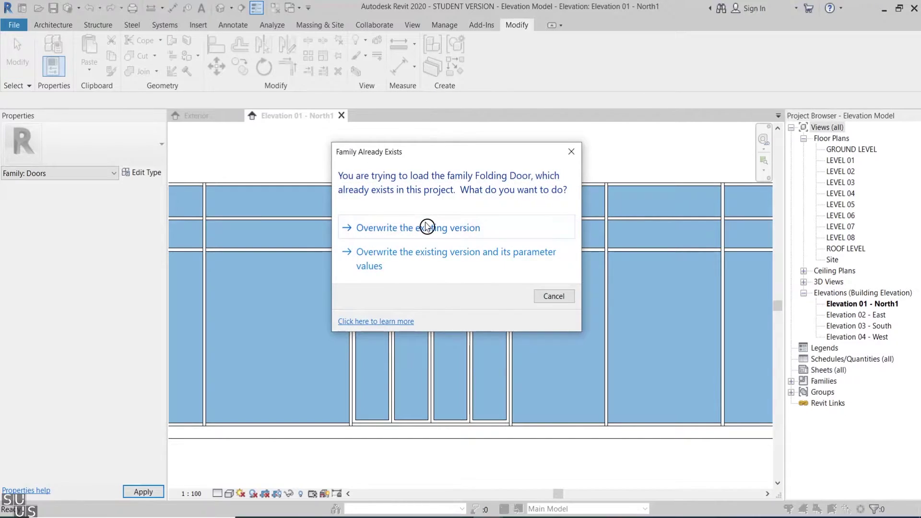
{"action": "left_click", "coordinate": [426, 227]}
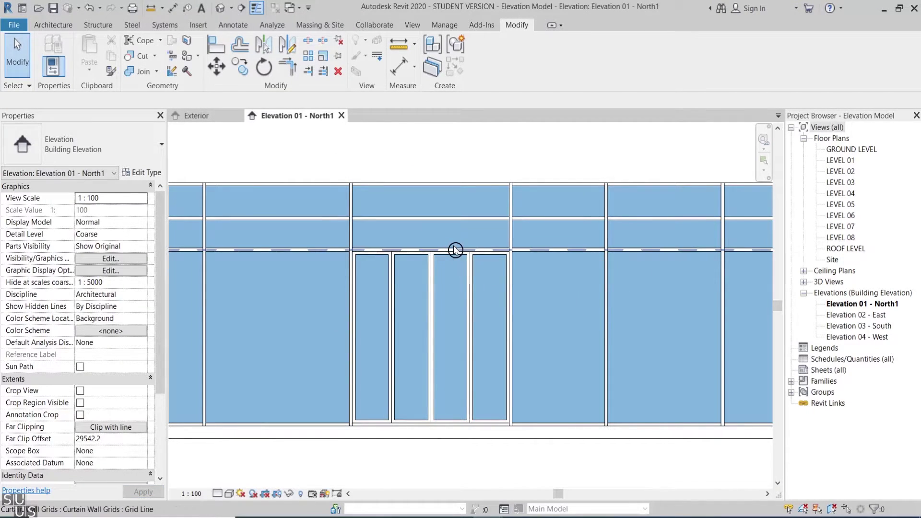
Move the horizontal grid line 400 lower and the vertical one right for a 3000.0 opening.
{"action": "left_click", "coordinate": [528, 250]}
{"action": "left_click_drag", "start_coordinate": [548, 271], "coordinate": [546, 243]}
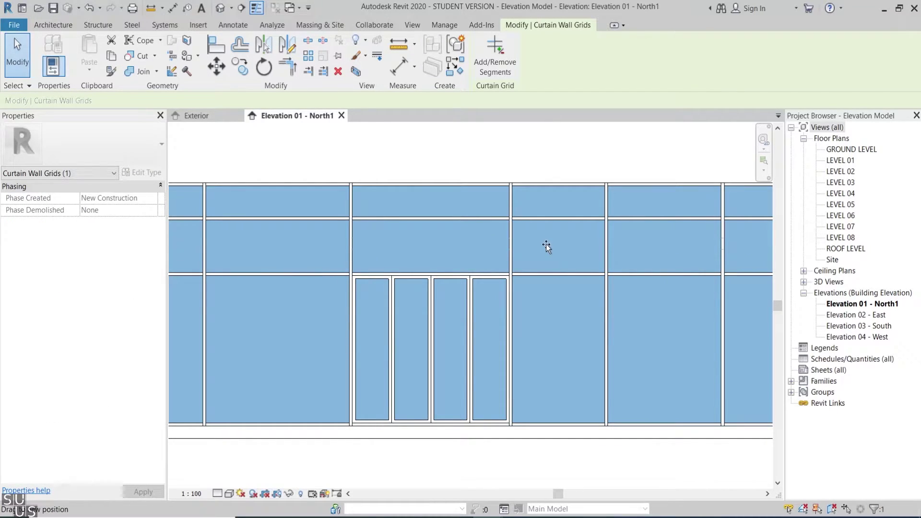
{"action": "left_click", "coordinate": [510, 202]}
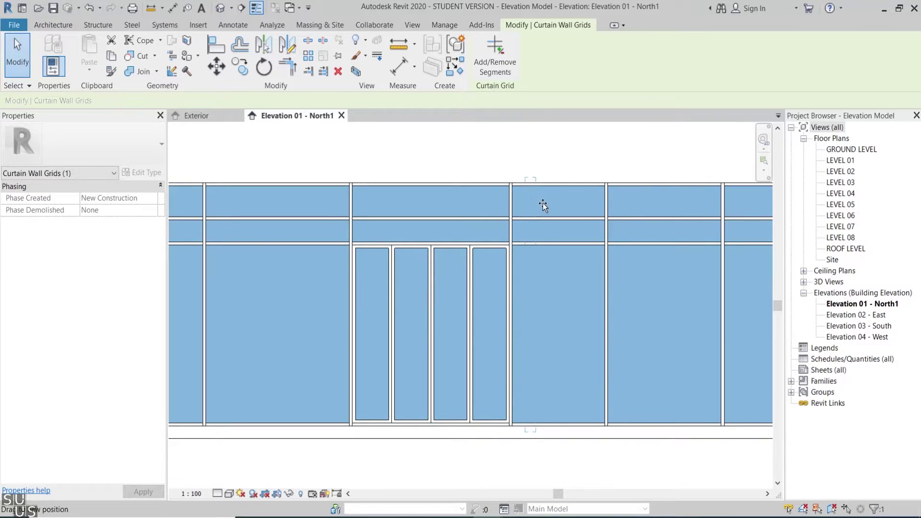
{"action": "left_click_drag", "start_coordinate": [543, 205], "coordinate": [574, 206]}
Set the folding door's Panel Qnt to 5 in Properties.
{"action": "left_click", "coordinate": [494, 284]}
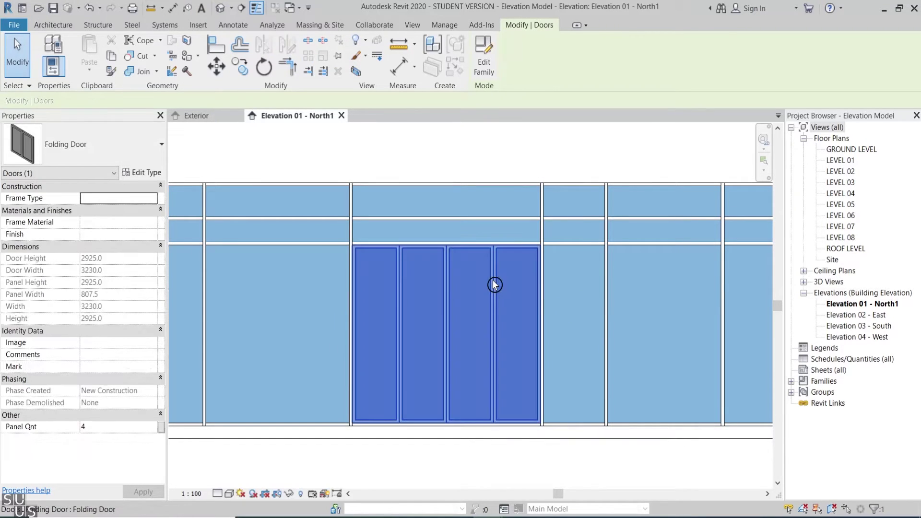
{"action": "double_click", "coordinate": [103, 432]}
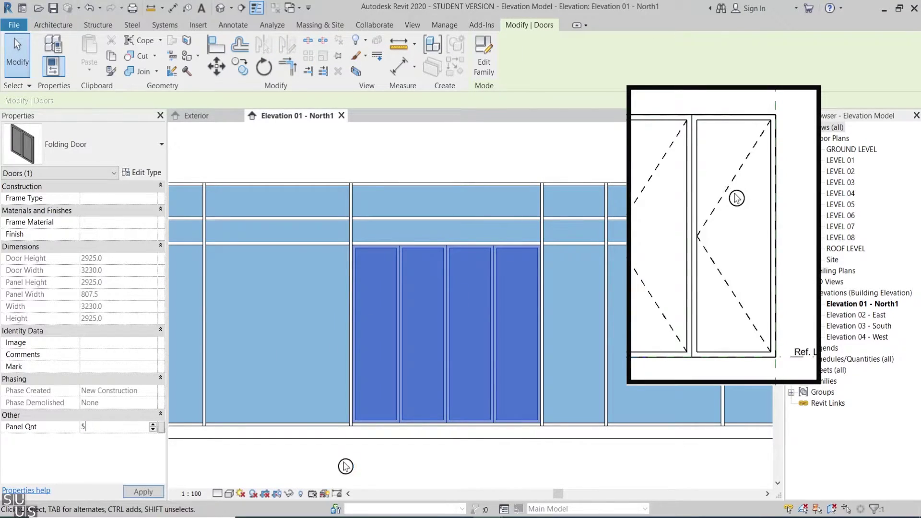
{"action": "key", "text": "Return"}
Return to the Folding Door family and open its Ref. Level floor plan.
{"action": "left_click", "coordinate": [374, 467]}
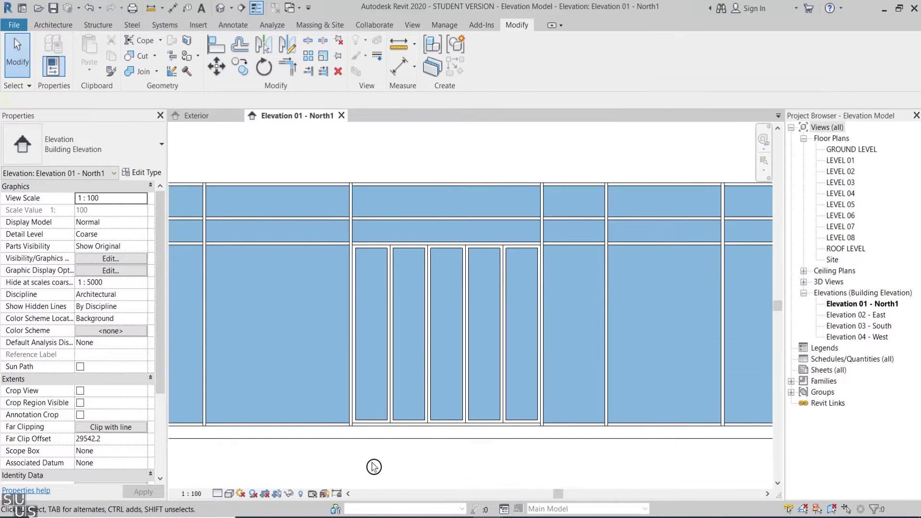
{"action": "left_click", "coordinate": [211, 117]}
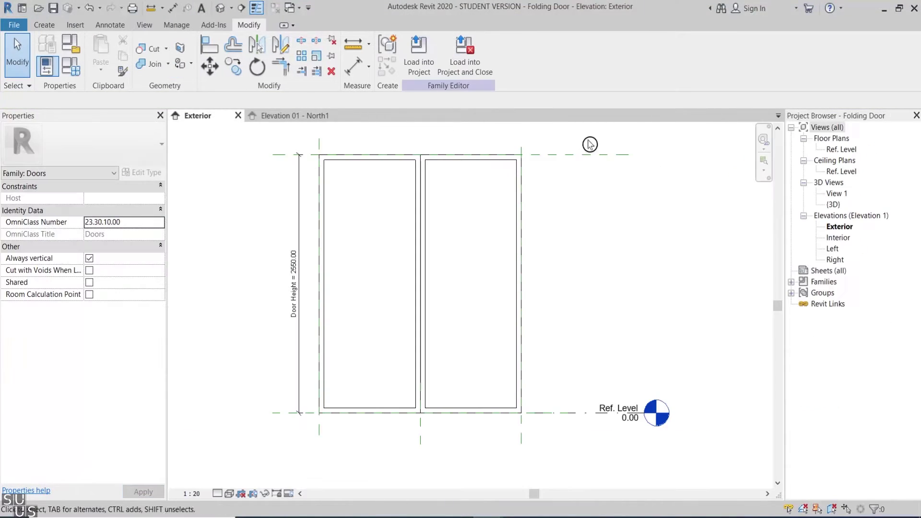
{"action": "double_click", "coordinate": [846, 149]}
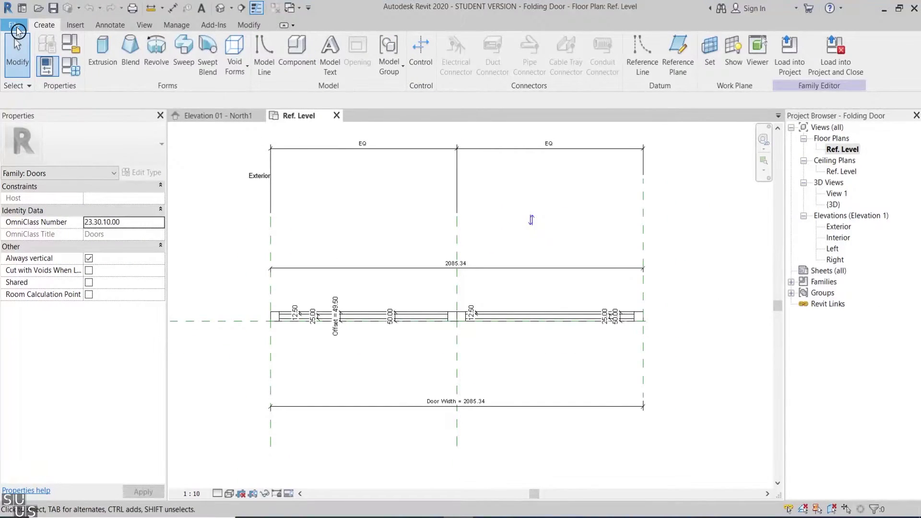
Start a new family from the Metric Generic Model template.
{"action": "left_click", "coordinate": [18, 31]}
{"action": "mouse_move", "coordinate": [43, 72]}
{"action": "left_click", "coordinate": [162, 124]}
{"action": "left_click_drag", "start_coordinate": [625, 214], "coordinate": [626, 283]}
{"action": "left_click", "coordinate": [455, 352]}
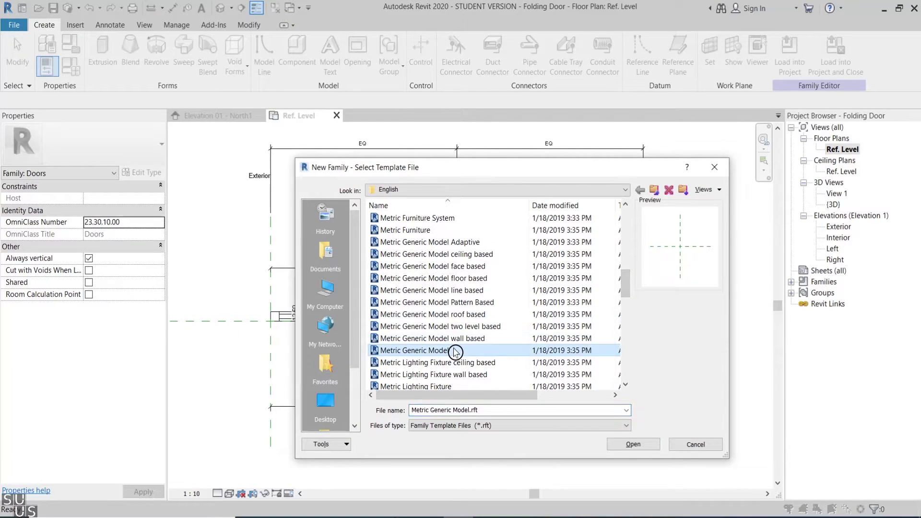
{"action": "double_click", "coordinate": [455, 352]}
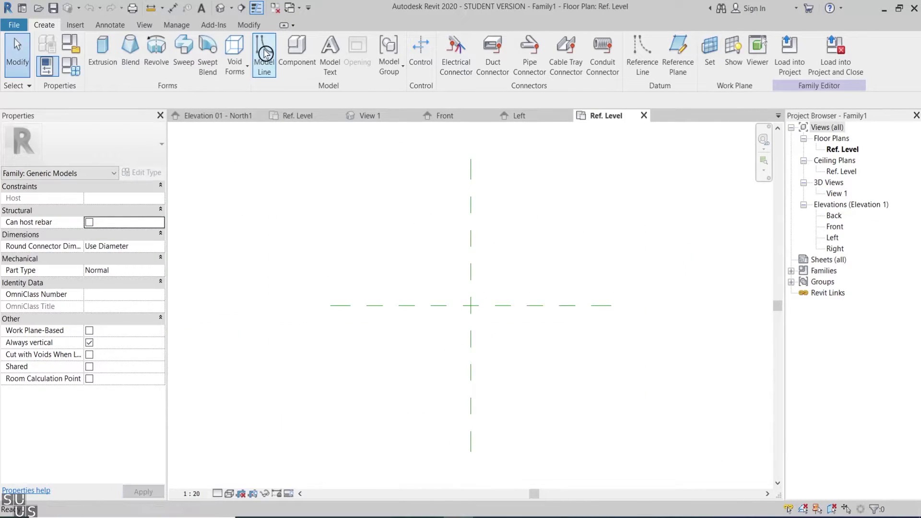
Draw a rectangle of model lines on the Hidden Lines subcategory.
{"action": "left_click", "coordinate": [265, 52]}
{"action": "left_click", "coordinate": [528, 62]}
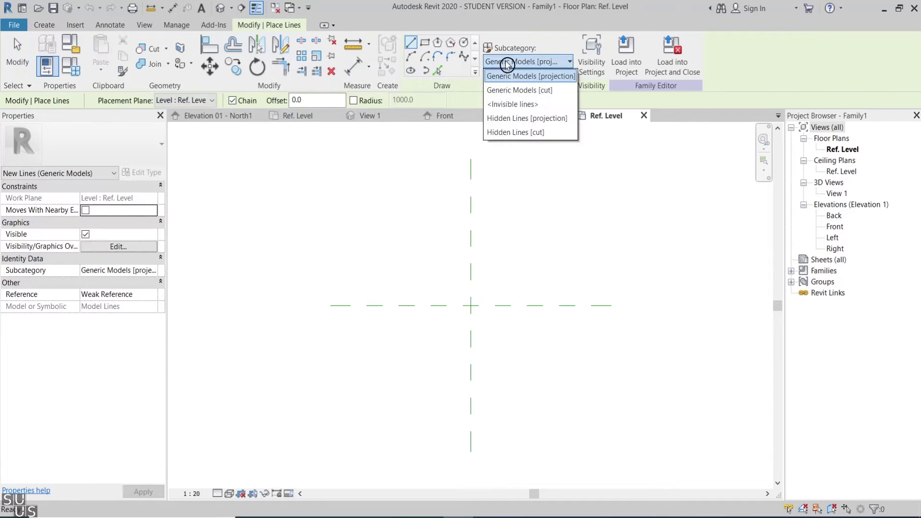
{"action": "left_click", "coordinate": [551, 119]}
{"action": "left_click", "coordinate": [424, 42]}
{"action": "left_click", "coordinate": [472, 305]}
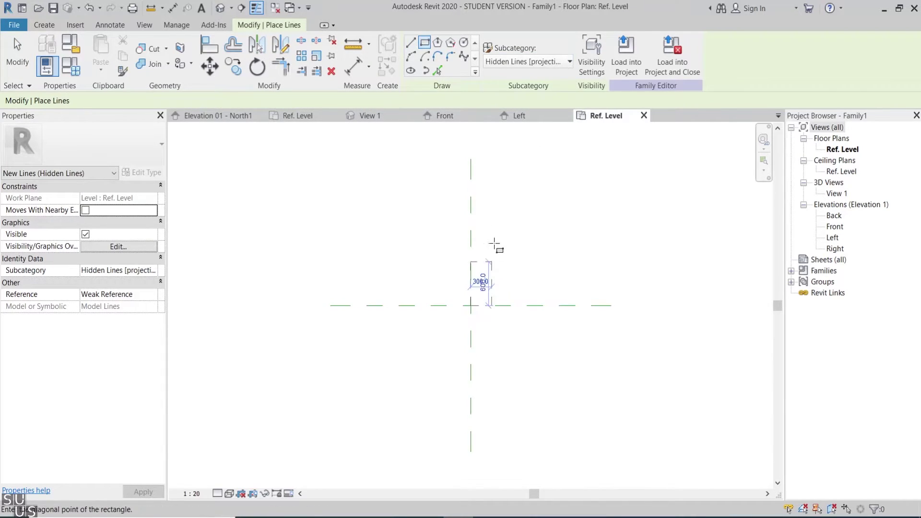
{"action": "left_click", "coordinate": [484, 167]}
{"action": "key", "text": "Escape"}
{"action": "key", "text": "Escape"}
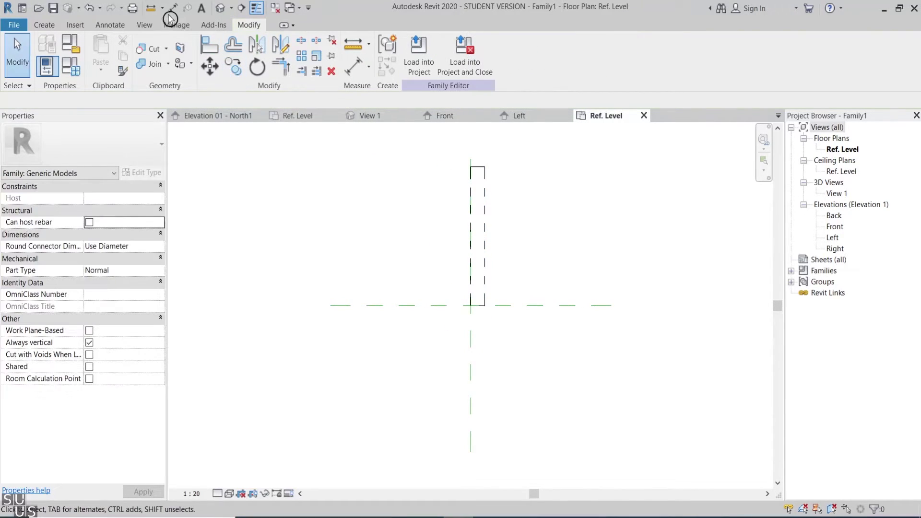
Dimension the rectangle's width and change it from 200 to 50.
{"action": "left_click", "coordinate": [172, 7]}
{"action": "left_click", "coordinate": [471, 209]}
{"action": "left_click", "coordinate": [485, 214]}
{"action": "left_click", "coordinate": [501, 215]}
{"action": "scroll", "coordinate": [489, 206], "scroll_direction": "up", "scroll_amount": 3}
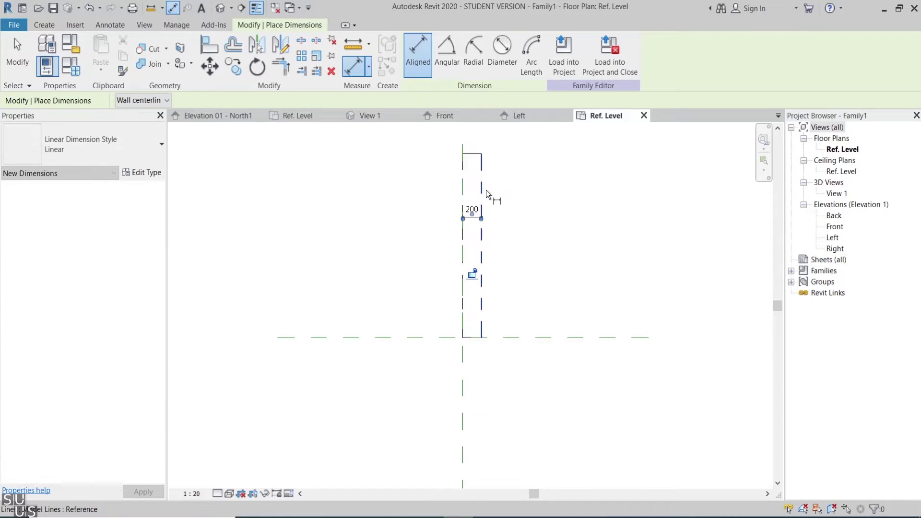
{"action": "key", "text": "Escape"}
{"action": "left_click", "coordinate": [480, 214]}
{"action": "left_click", "coordinate": [470, 209]}
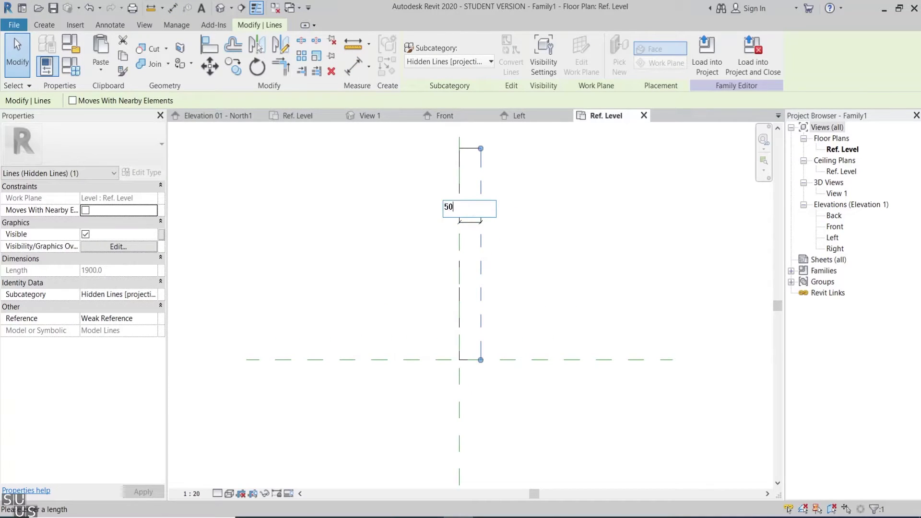
{"action": "type", "text": "50"}
{"action": "key", "text": "Return"}
{"action": "key", "text": "Escape"}
Add a 1900 length dimension and label it with new instance parameter 2D Panel Width.
{"action": "left_click", "coordinate": [462, 219]}
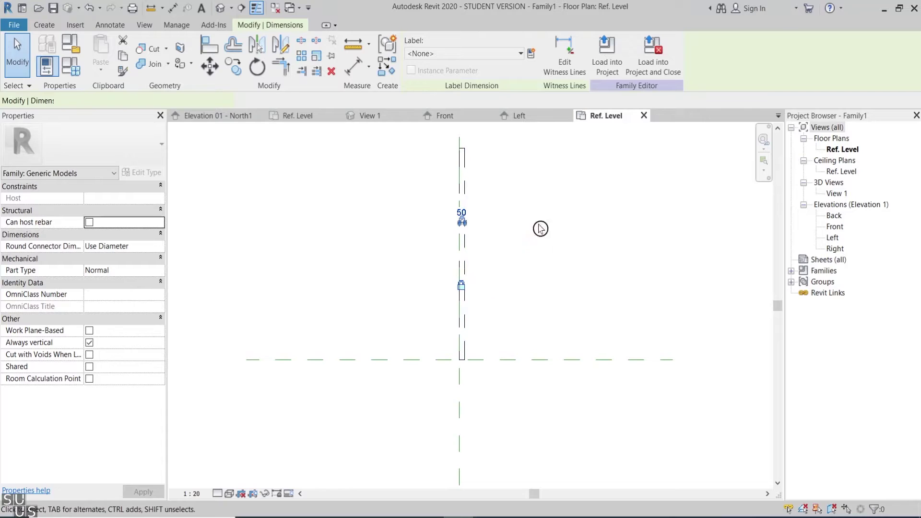
{"action": "key", "text": "d"}
{"action": "key", "text": "i"}
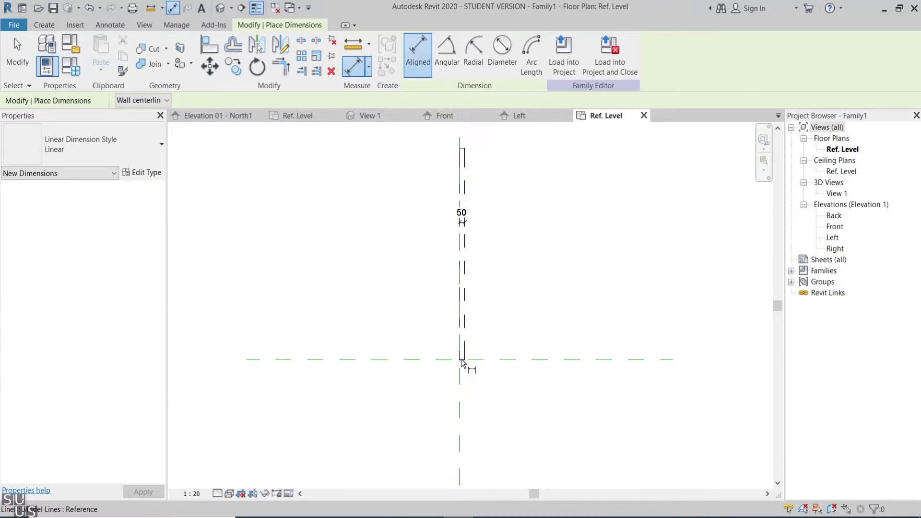
{"action": "left_click", "coordinate": [462, 361]}
{"action": "left_click", "coordinate": [463, 150]}
{"action": "left_click", "coordinate": [437, 169]}
{"action": "key", "text": "Escape"}
{"action": "key", "text": "Escape"}
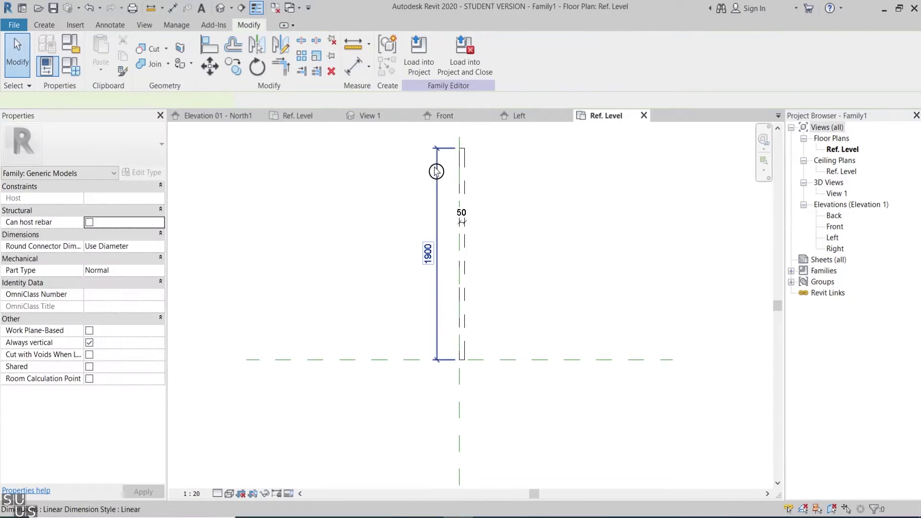
{"action": "left_click", "coordinate": [436, 171]}
{"action": "left_click", "coordinate": [533, 56]}
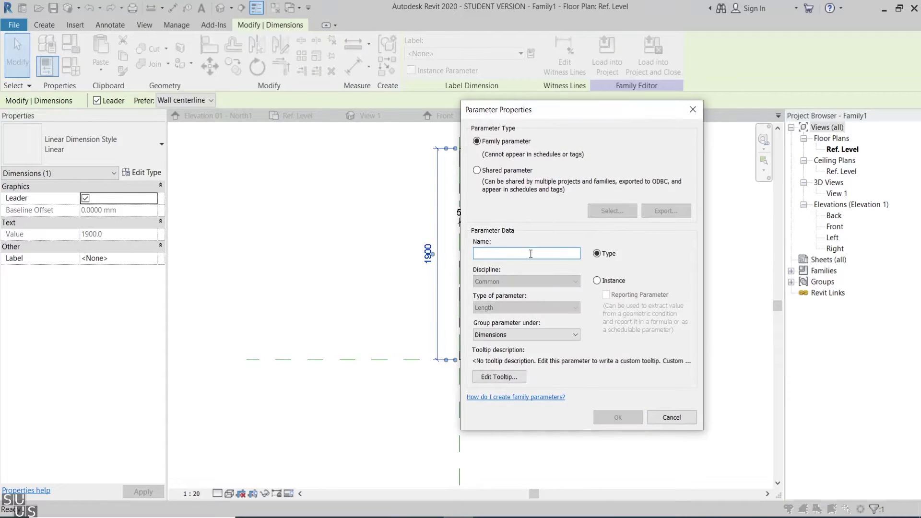
{"action": "left_click", "coordinate": [609, 282]}
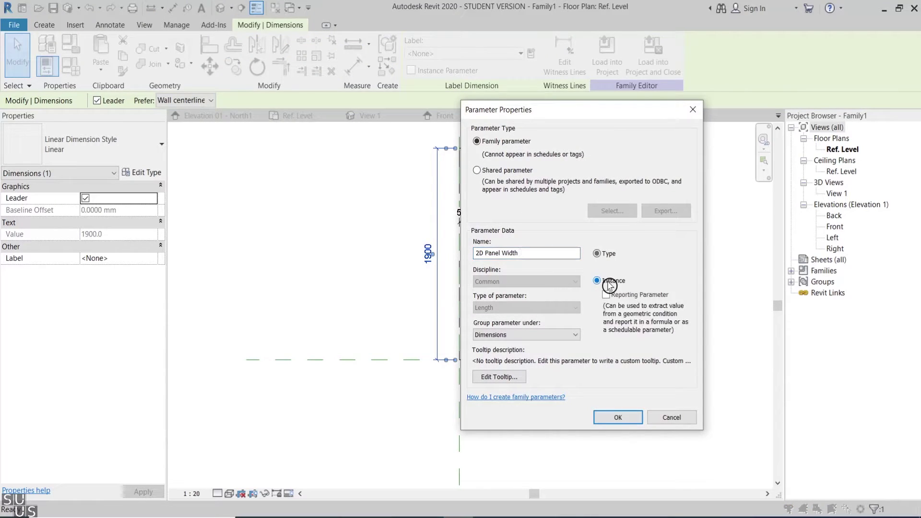
{"action": "left_click", "coordinate": [621, 418]}
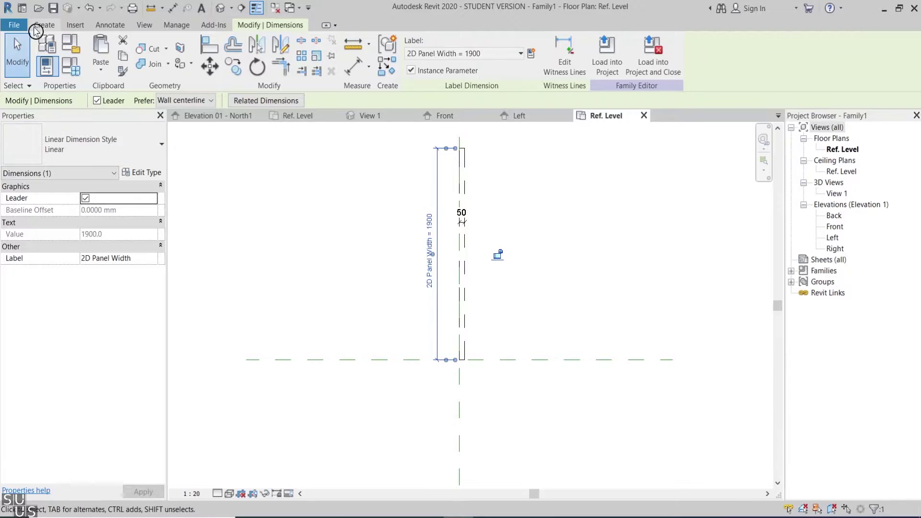
Save the family as '2d Panel' and load it into another family.
{"action": "left_click", "coordinate": [15, 27]}
{"action": "mouse_move", "coordinate": [72, 185]}
{"action": "left_click", "coordinate": [133, 179]}
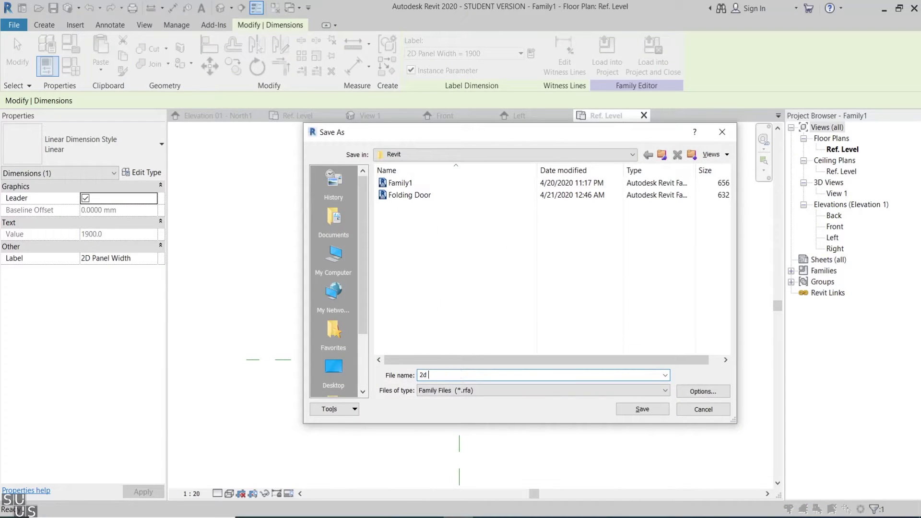
{"action": "left_click", "coordinate": [652, 409]}
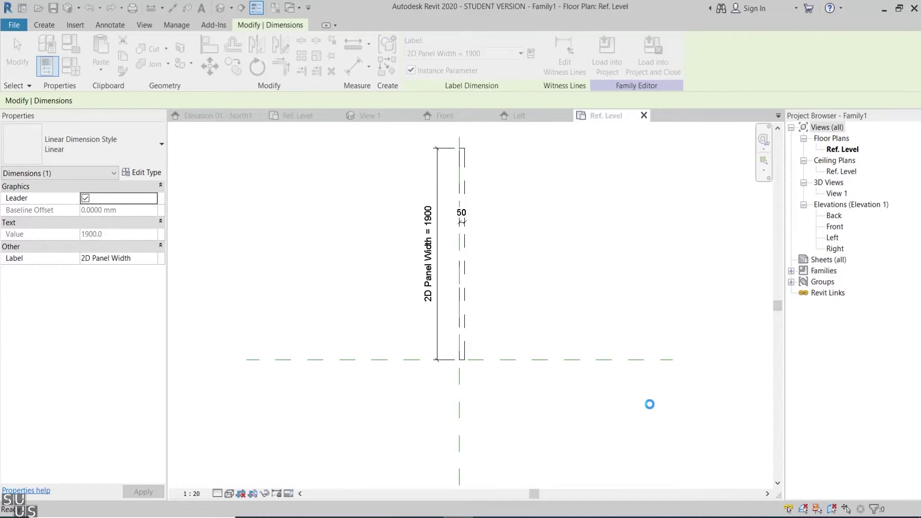
{"action": "left_click", "coordinate": [419, 53]}
Load the 2d Panel into Folding Door and place one instance in the Ref. Level plan.
{"action": "left_click", "coordinate": [384, 208]}
{"action": "left_click", "coordinate": [438, 355]}
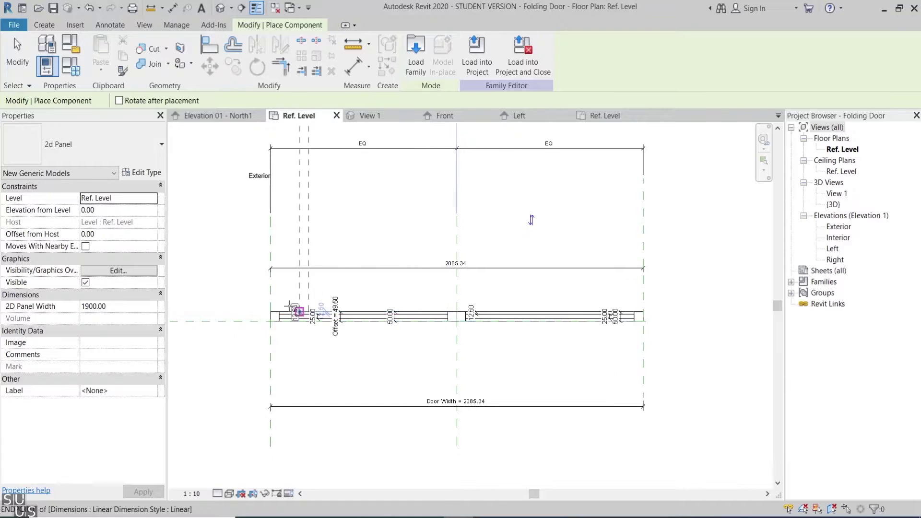
{"action": "key", "text": "Escape"}
{"action": "scroll", "coordinate": [275, 322], "scroll_direction": "up", "scroll_amount": 2}
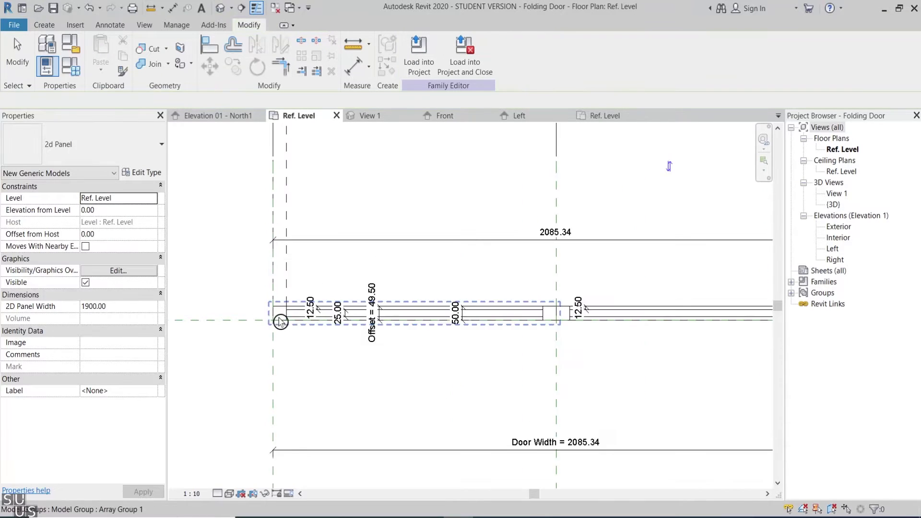
{"action": "key", "text": "Escape"}
{"action": "scroll", "coordinate": [281, 322], "scroll_direction": "up", "scroll_amount": 1}
Align the panel's edge to the left reference plane.
{"action": "left_click", "coordinate": [291, 319]}
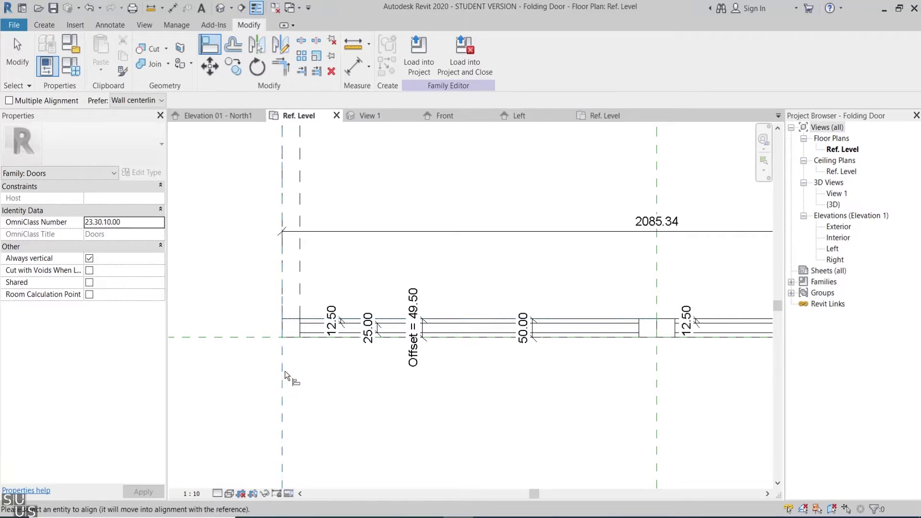
{"action": "left_click", "coordinate": [283, 309]}
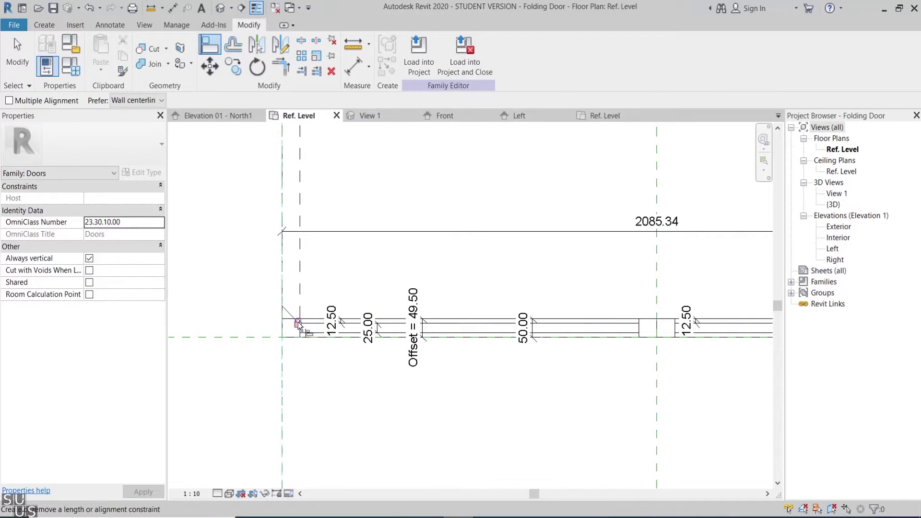
{"action": "scroll", "coordinate": [299, 326], "scroll_direction": "down", "scroll_amount": 3}
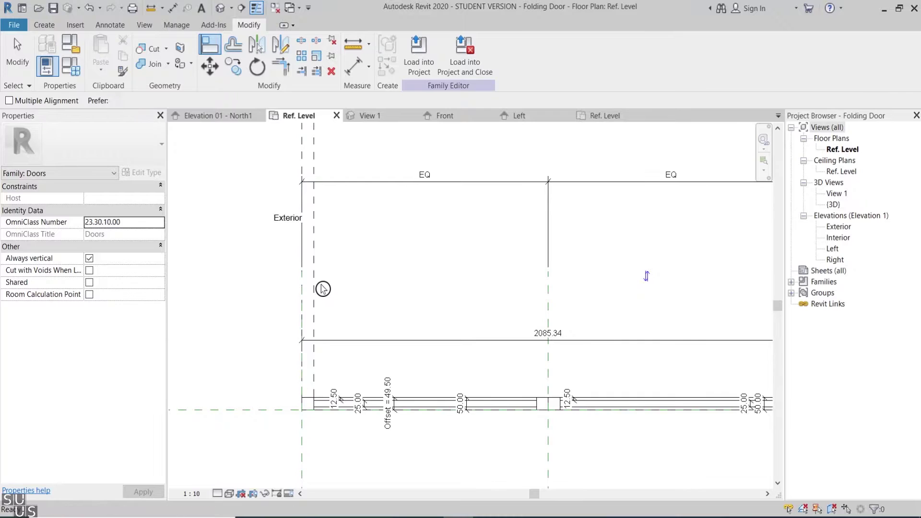
{"action": "key", "text": "Escape"}
Associate the panel's 2D Panel Width with the family's Panel Width parameter.
{"action": "left_click", "coordinate": [318, 289]}
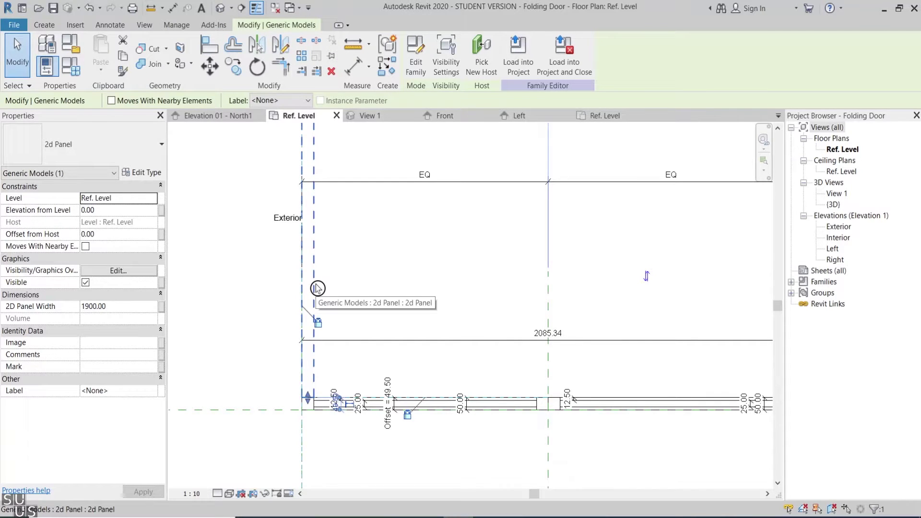
{"action": "left_click", "coordinate": [164, 310]}
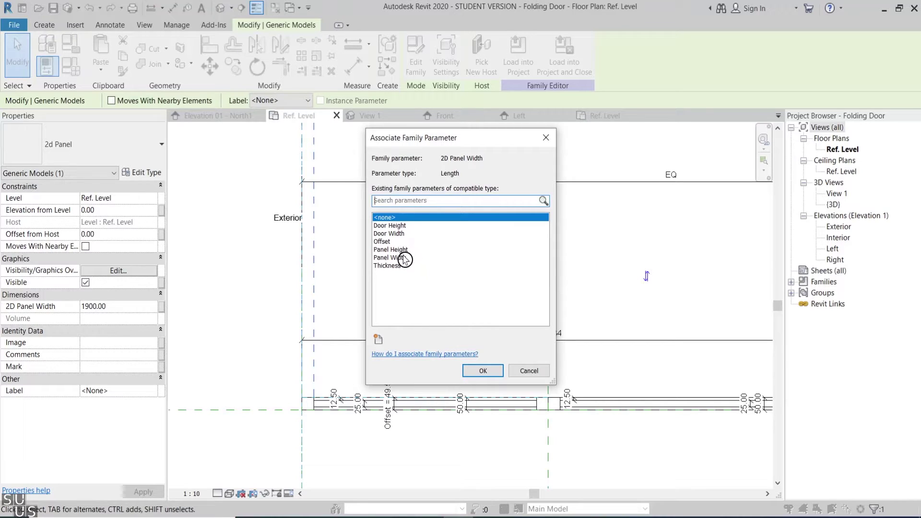
{"action": "left_click", "coordinate": [405, 258]}
{"action": "left_click", "coordinate": [485, 372]}
{"action": "left_click", "coordinate": [582, 438]}
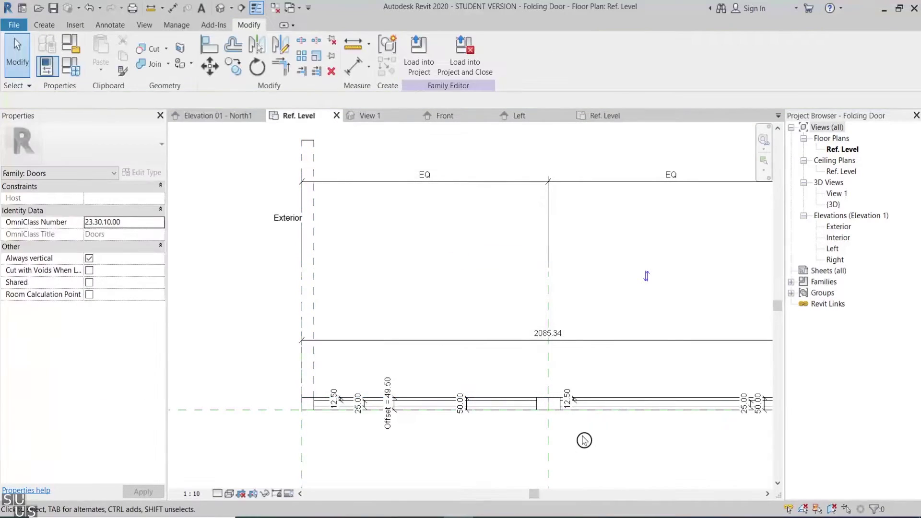
{"action": "scroll", "coordinate": [581, 437], "scroll_direction": "down", "scroll_amount": 2}
Drag the right reference plane left to narrow the door to 2021.38.
{"action": "left_click", "coordinate": [686, 360]}
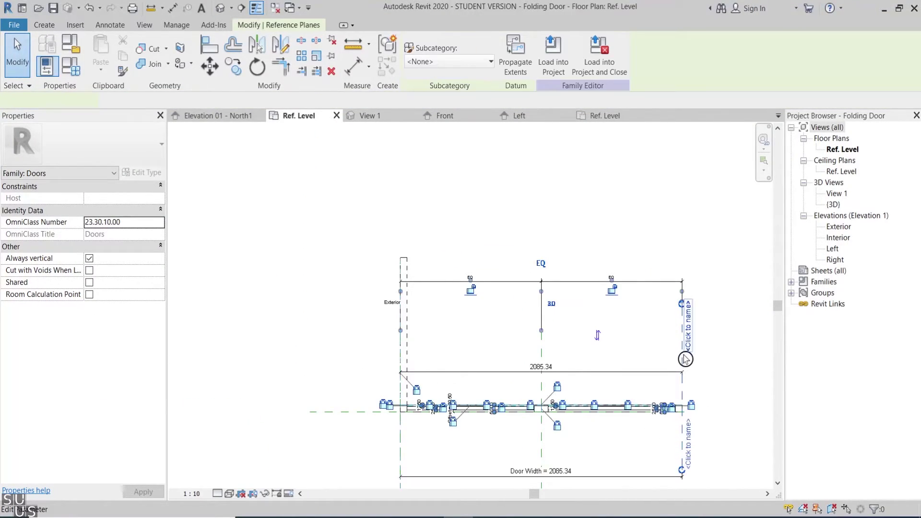
{"action": "mouse_move", "coordinate": [682, 361]}
{"action": "left_mouse_down"}
{"action": "mouse_move", "coordinate": [646, 357]}
{"action": "mouse_move", "coordinate": [678, 364]}
{"action": "left_mouse_up"}
{"action": "left_click", "coordinate": [660, 249]}
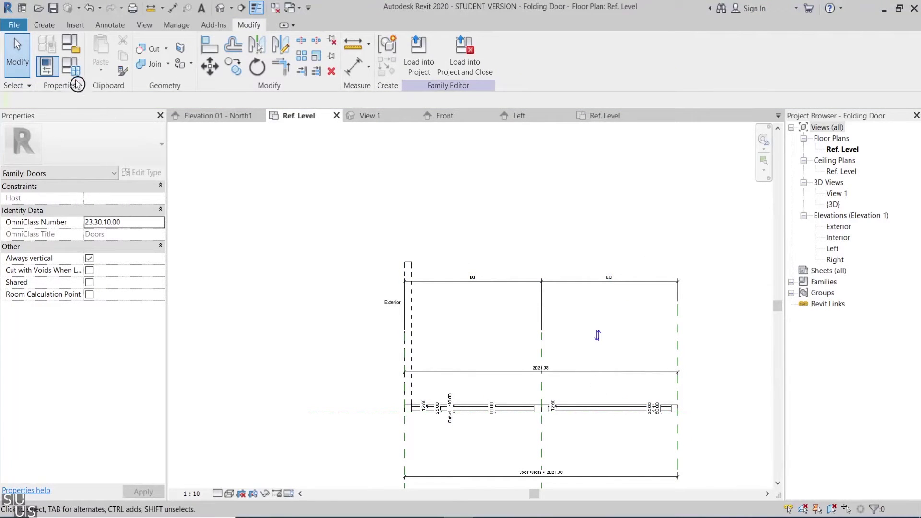
Set Panel Qnt to 4 in Family Types.
{"action": "left_click", "coordinate": [71, 70]}
{"action": "left_click_drag", "start_coordinate": [775, 283], "coordinate": [775, 331]}
{"action": "left_click", "coordinate": [590, 370]}
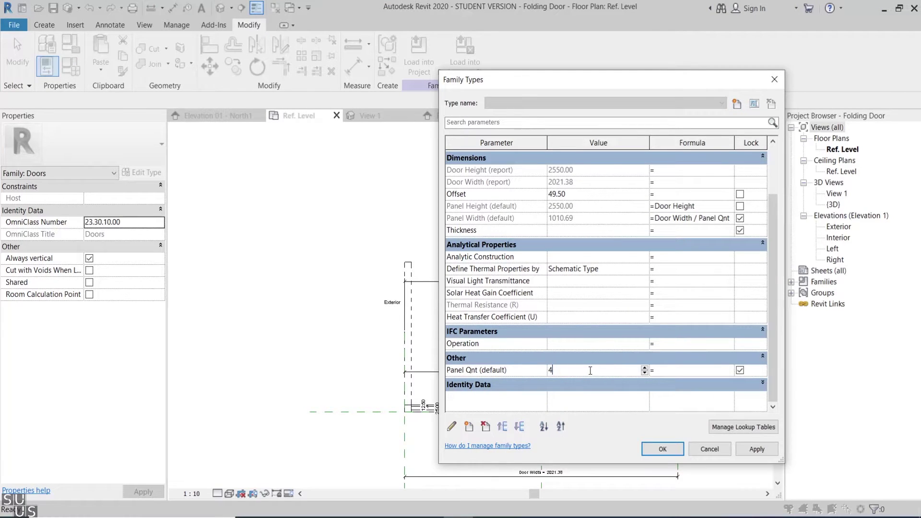
{"action": "left_click", "coordinate": [677, 453]}
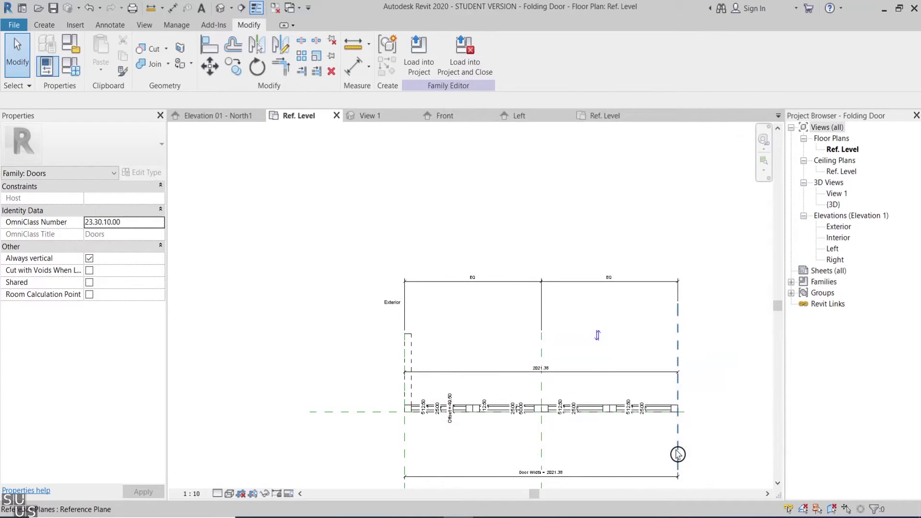
Array the 2d Panel symbol into two copies.
{"action": "left_click", "coordinate": [416, 364]}
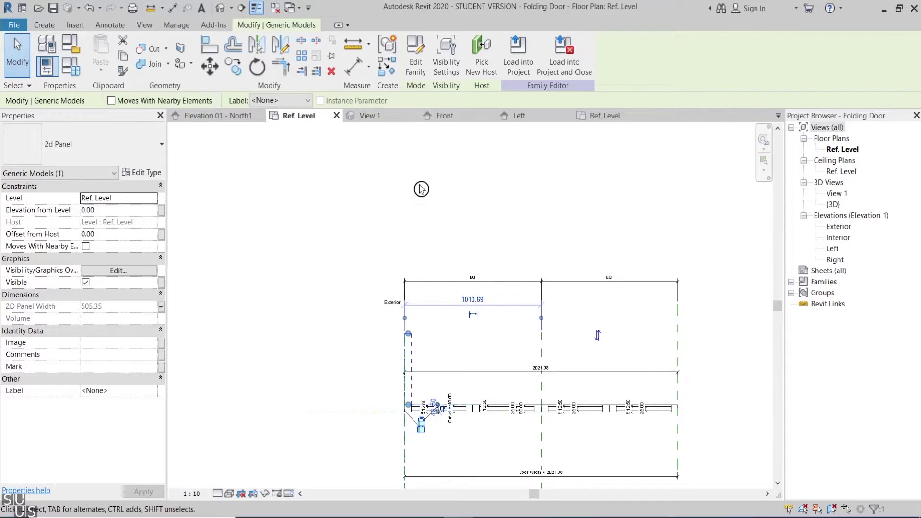
{"action": "left_click", "coordinate": [302, 55]}
{"action": "scroll", "coordinate": [416, 387], "scroll_direction": "up", "scroll_amount": 4}
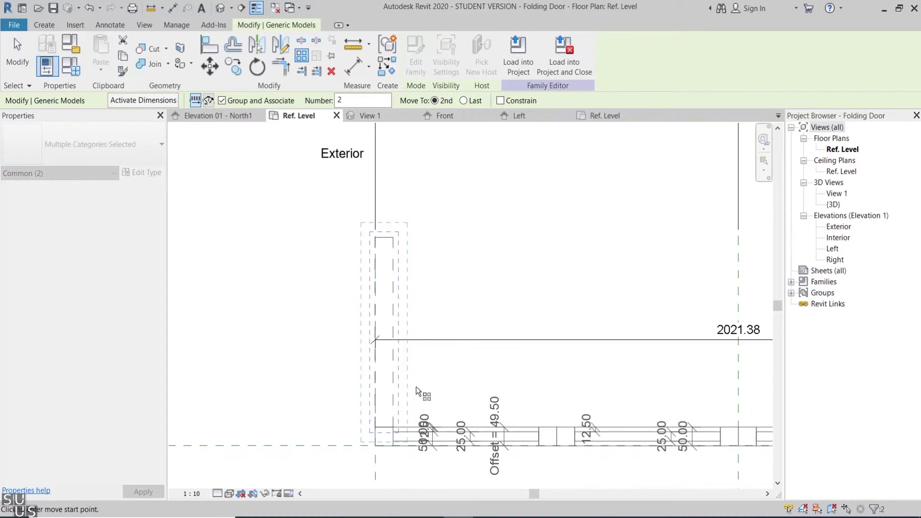
{"action": "left_click", "coordinate": [405, 369]}
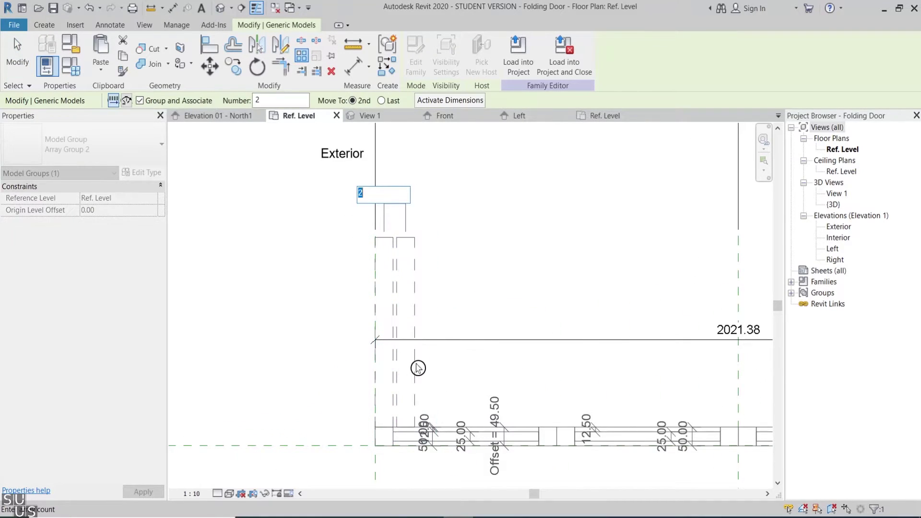
Add a 60.00 dimension between the panel edges and align the panel edge to its reference.
{"action": "left_click", "coordinate": [173, 9]}
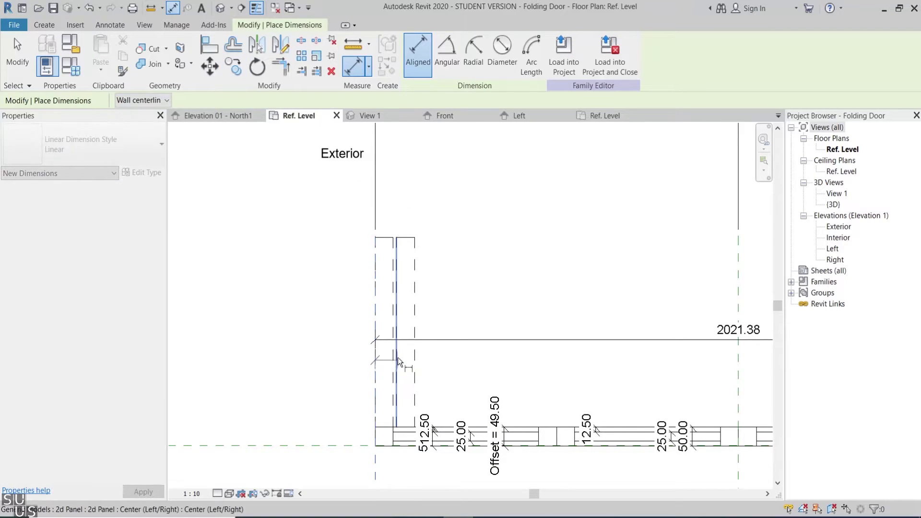
{"action": "left_click", "coordinate": [375, 361]}
{"action": "left_click", "coordinate": [396, 361]}
{"action": "left_click", "coordinate": [425, 369]}
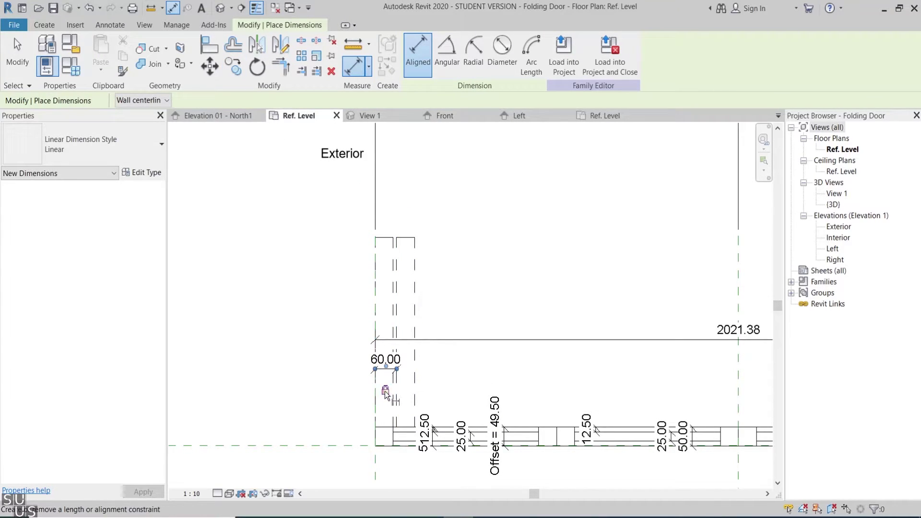
{"action": "key", "text": "a"}
{"action": "key", "text": "l"}
{"action": "left_click", "coordinate": [407, 432]}
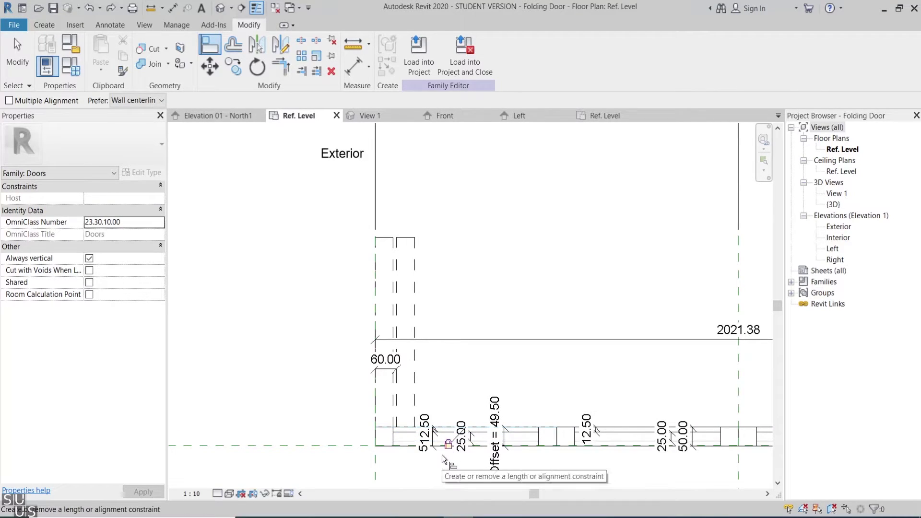
{"action": "key", "text": "Escape"}
Label the array count with a new parameter, 2D Panels Qnt.
{"action": "left_click", "coordinate": [418, 271]}
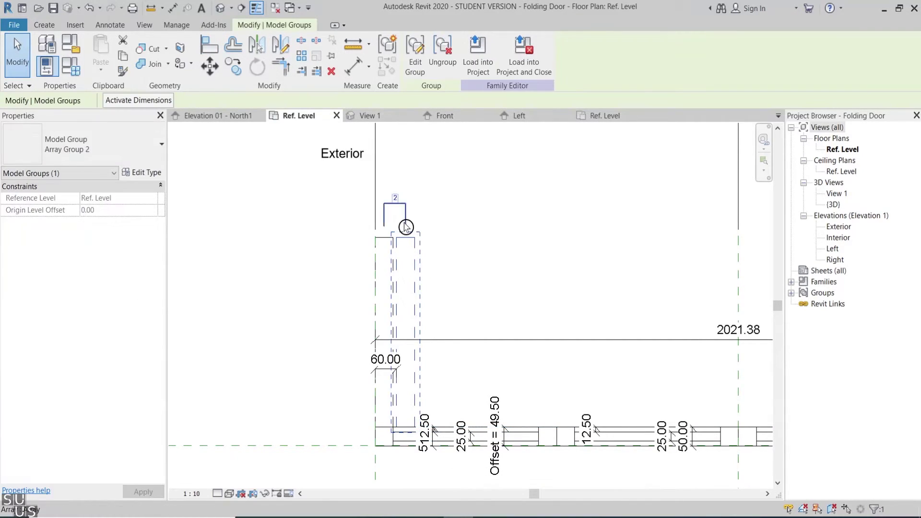
{"action": "left_click", "coordinate": [407, 221]}
{"action": "left_click", "coordinate": [207, 100]}
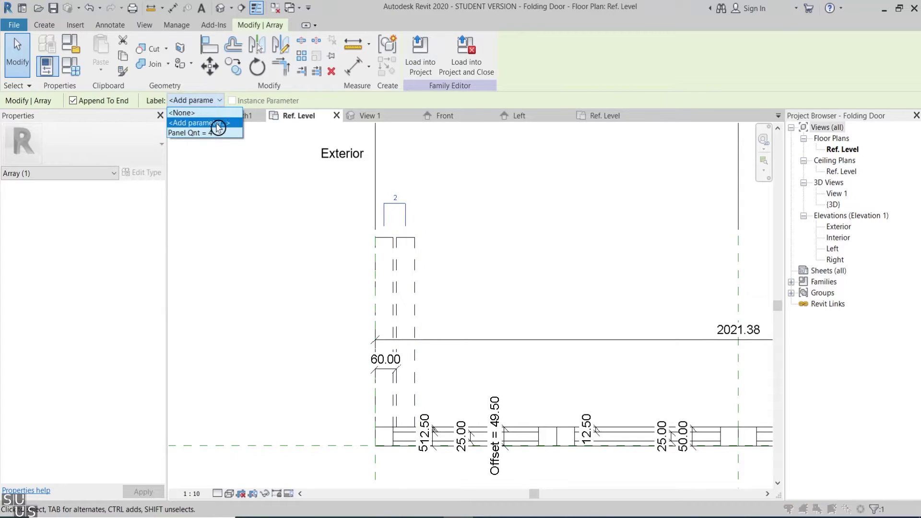
{"action": "left_click", "coordinate": [214, 124]}
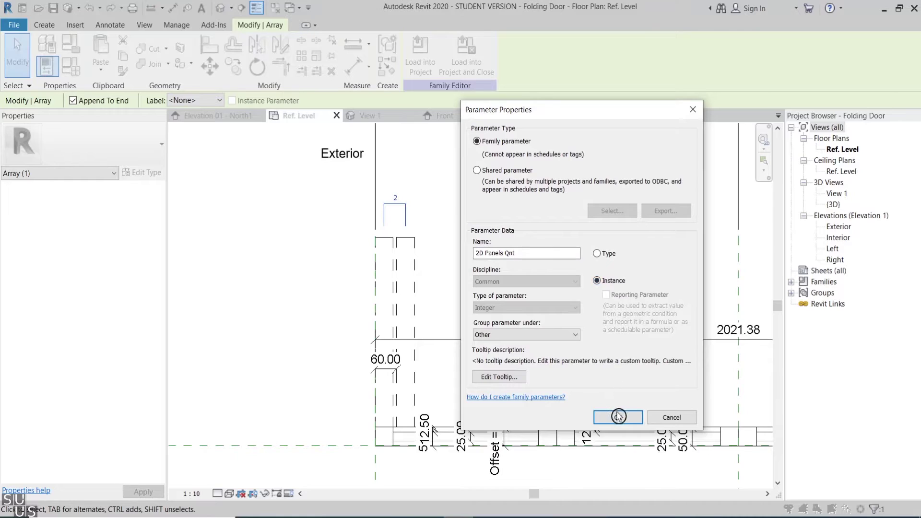
{"action": "left_click", "coordinate": [618, 416]}
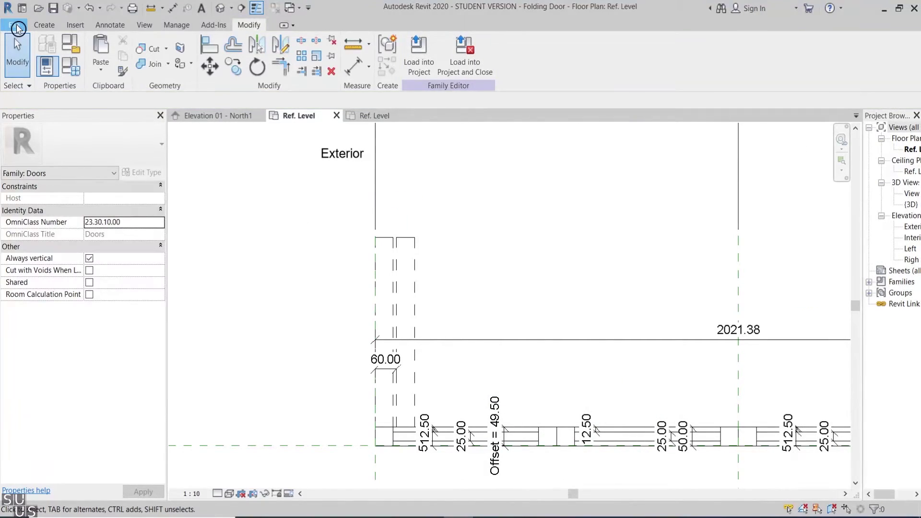
Start a new family and browse the template chooser.
{"action": "left_click", "coordinate": [17, 29]}
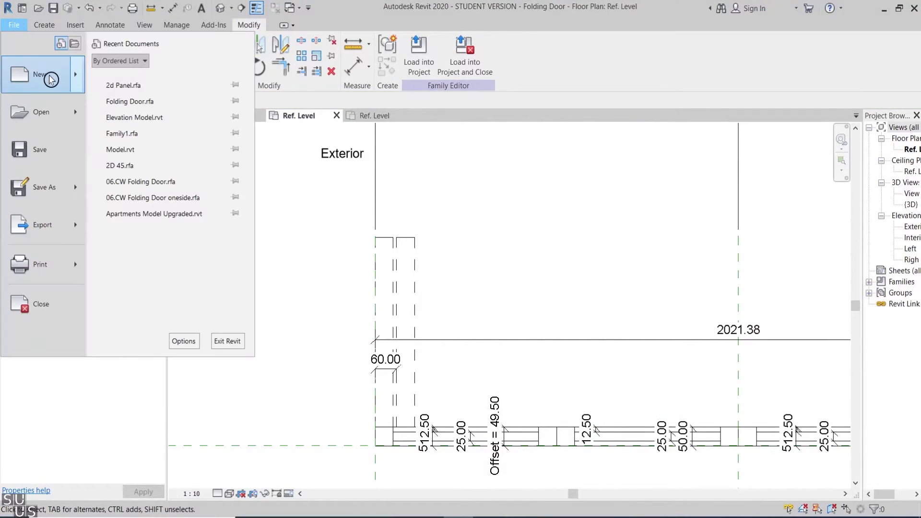
{"action": "mouse_move", "coordinate": [48, 79]}
{"action": "left_click", "coordinate": [144, 101]}
{"action": "left_click_drag", "start_coordinate": [631, 229], "coordinate": [626, 295]}
Create Family5 from the Metric Generic Model template and paste the 2D Panel lines and dimensions into it.
{"action": "double_click", "coordinate": [449, 352]}
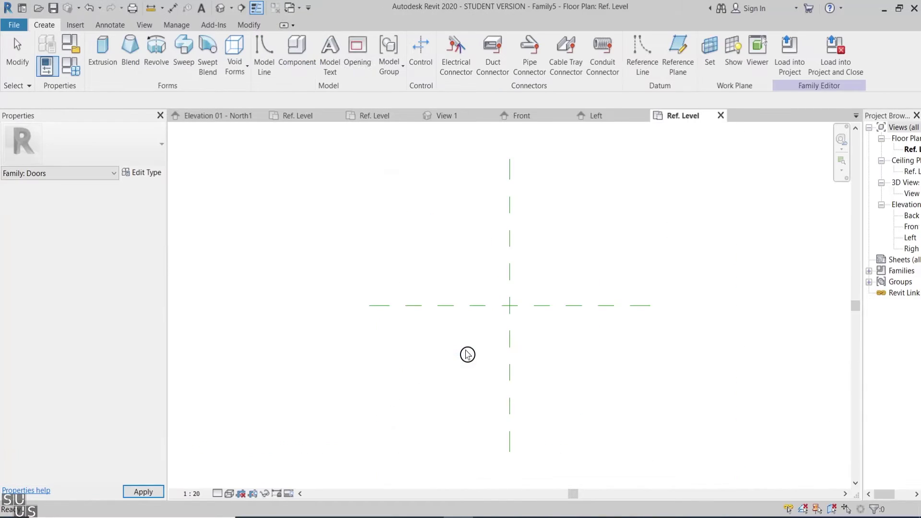
{"action": "left_click", "coordinate": [277, 10]}
{"action": "left_click", "coordinate": [377, 115]}
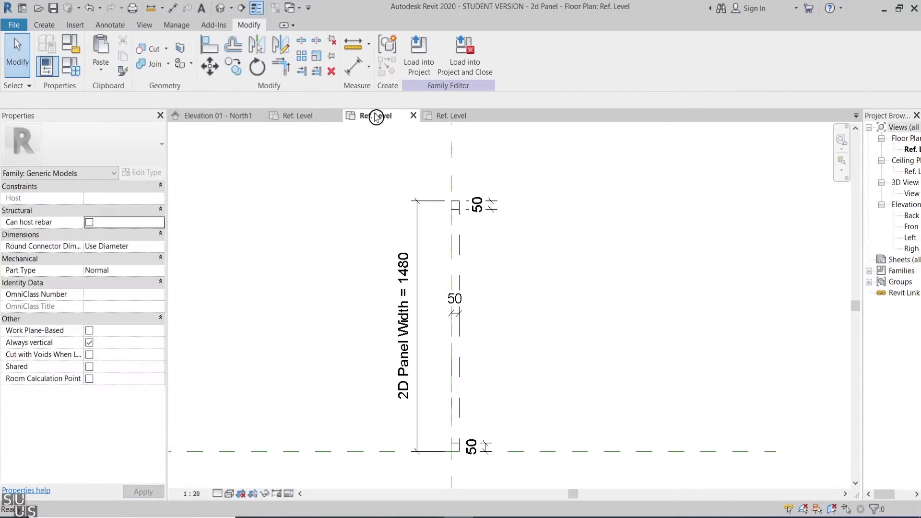
{"action": "left_click_drag", "start_coordinate": [361, 475], "coordinate": [592, 159]}
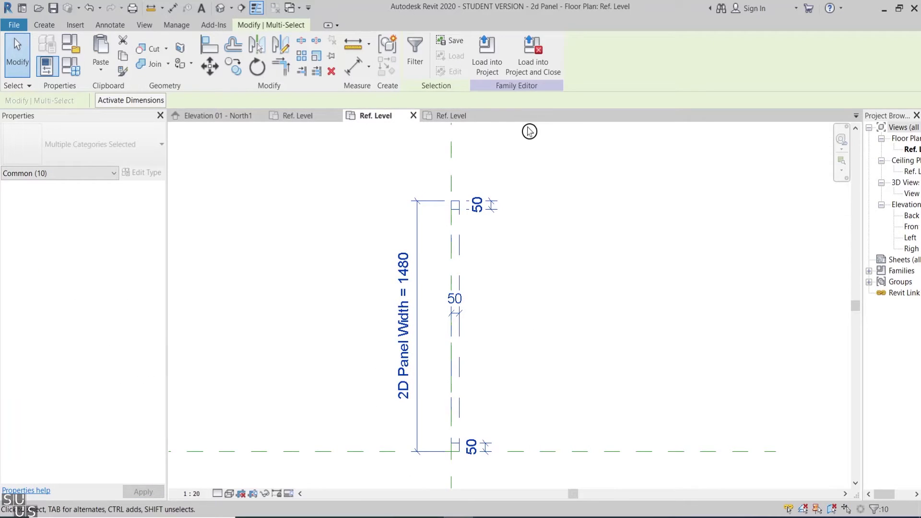
{"action": "left_click", "coordinate": [464, 117]}
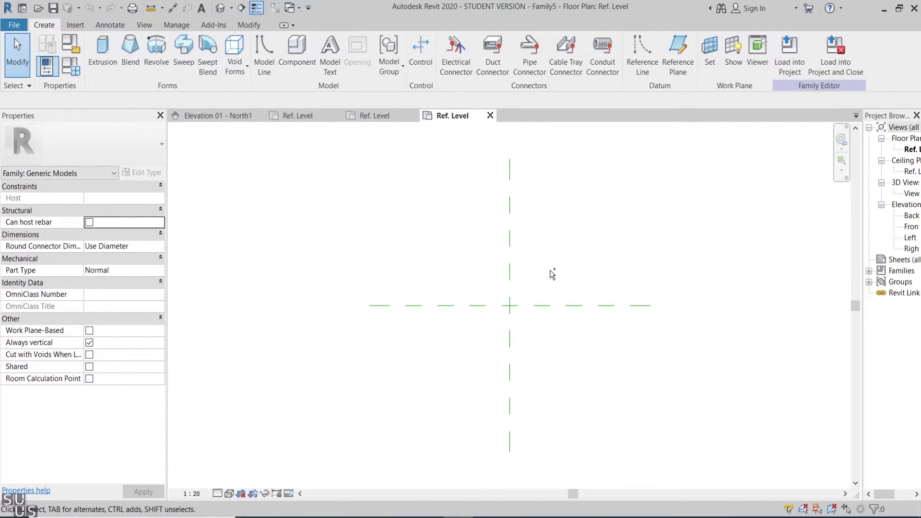
{"action": "key", "text": "ctrl+v"}
{"action": "scroll", "coordinate": [510, 305], "scroll_direction": "up", "scroll_amount": 5}
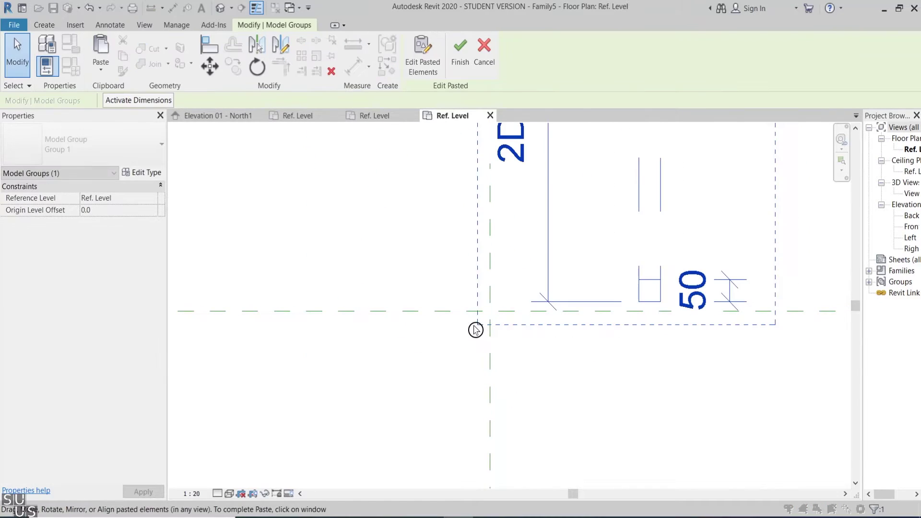
{"action": "scroll", "coordinate": [475, 330], "scroll_direction": "down", "scroll_amount": 2}
Move the pasted panel so its corner sits on the reference-plane intersection, then select it.
{"action": "left_click", "coordinate": [210, 66]}
{"action": "scroll", "coordinate": [579, 305], "scroll_direction": "up", "scroll_amount": 3}
{"action": "left_click", "coordinate": [578, 304]}
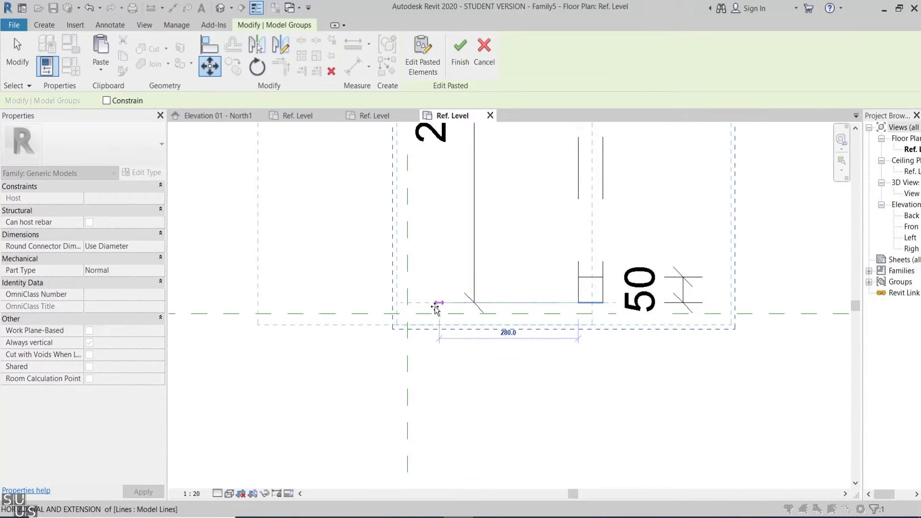
{"action": "left_click", "coordinate": [407, 312]}
{"action": "scroll", "coordinate": [453, 360], "scroll_direction": "down", "scroll_amount": 2}
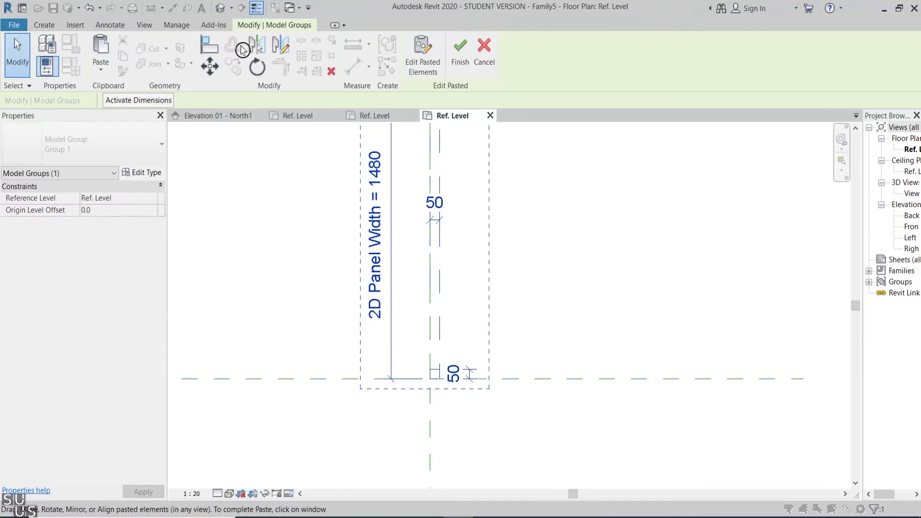
{"action": "left_click", "coordinate": [354, 264]}
{"action": "scroll", "coordinate": [365, 331], "scroll_direction": "down", "scroll_amount": 1}
{"action": "left_click_drag", "start_coordinate": [355, 411], "coordinate": [531, 135]}
{"action": "left_click", "coordinate": [257, 66]}
{"action": "scroll", "coordinate": [425, 378], "scroll_direction": "up", "scroll_amount": 3}
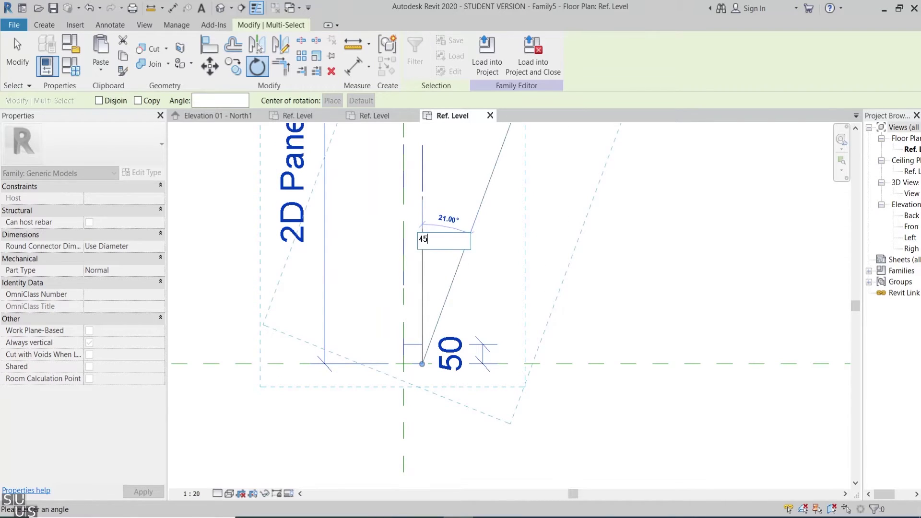
Rotate the selected panel by 45°.
{"action": "key", "text": "Return"}
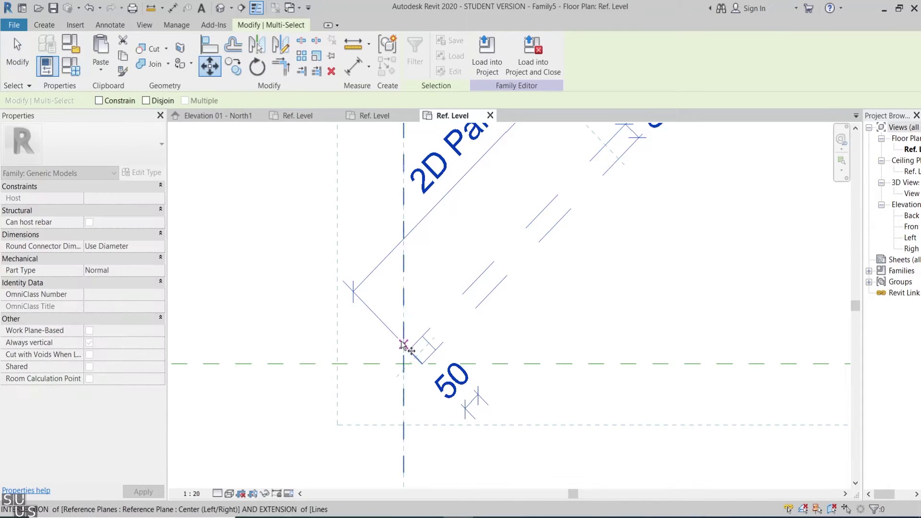
{"action": "scroll", "coordinate": [408, 346], "scroll_direction": "up", "scroll_amount": 2}
{"action": "scroll", "coordinate": [422, 343], "scroll_direction": "down", "scroll_amount": 1}
{"action": "scroll", "coordinate": [433, 339], "scroll_direction": "down", "scroll_amount": 3}
{"action": "key", "text": "Escape"}
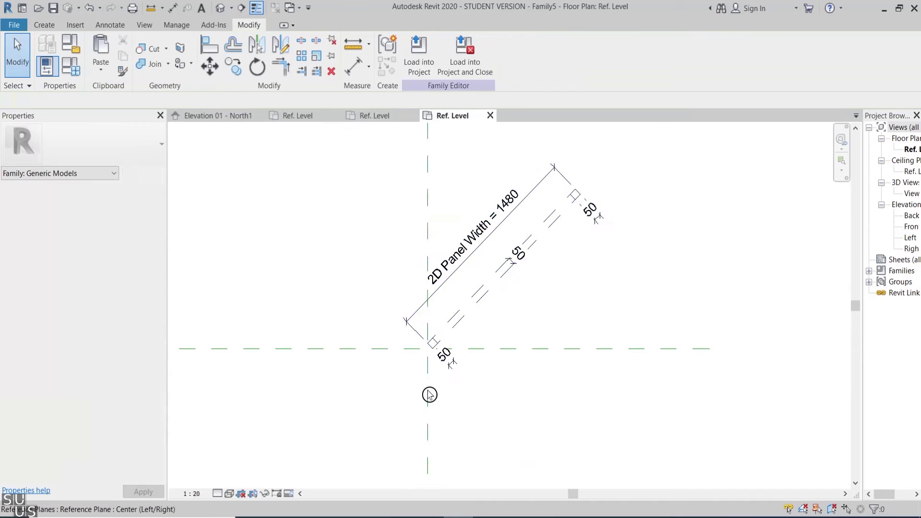
Draw a vertical reference plane left of the panel and mirror a copy of the panel across it.
{"action": "key", "text": "r"}
{"action": "key", "text": "p"}
{"action": "left_click", "coordinate": [384, 398]}
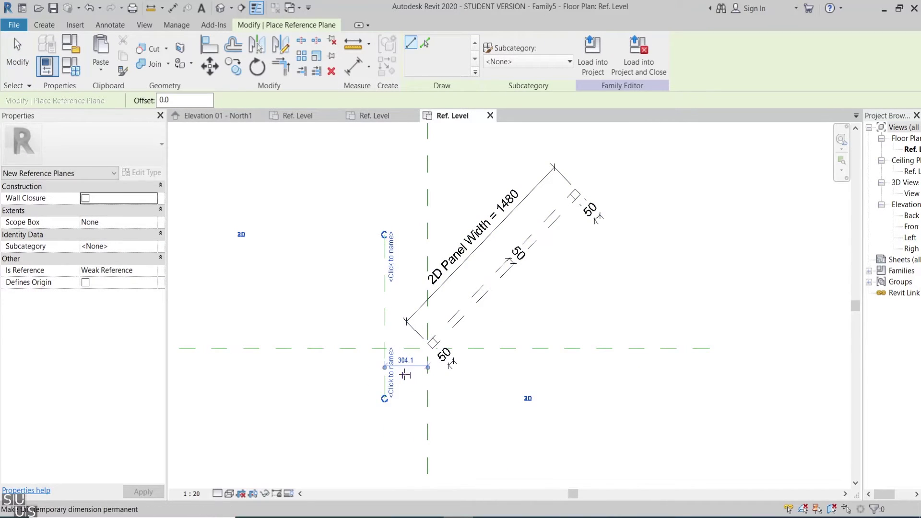
{"action": "key", "text": "Escape"}
{"action": "left_click_drag", "start_coordinate": [377, 144], "coordinate": [683, 401]}
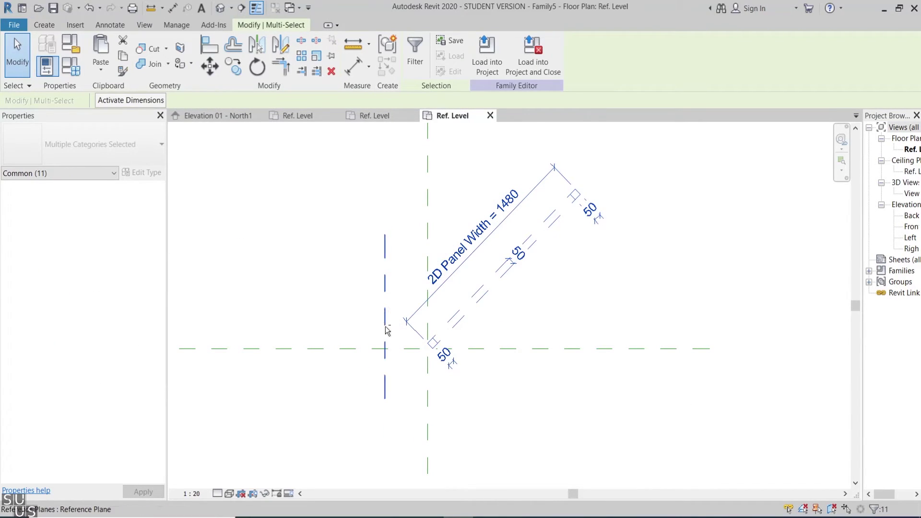
{"action": "left_click", "coordinate": [257, 44]}
{"action": "left_click", "coordinate": [384, 263]}
{"action": "middle_click_drag", "start_coordinate": [385, 263], "coordinate": [438, 270]}
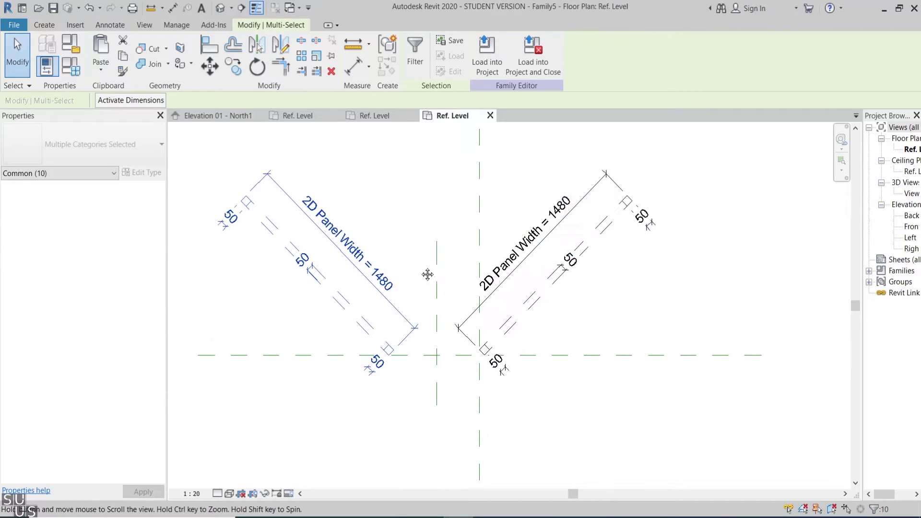
{"action": "key", "text": "Escape"}
{"action": "left_click_drag", "start_coordinate": [200, 154], "coordinate": [433, 415]}
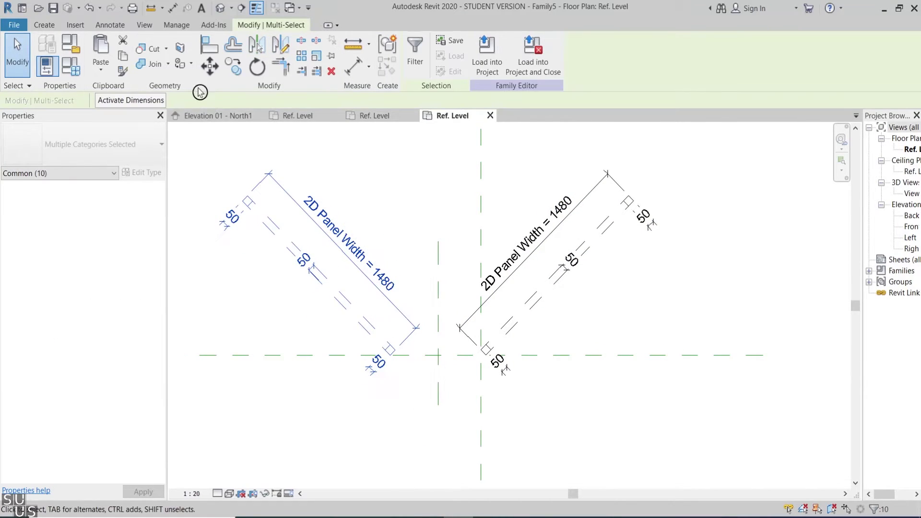
Start moving the mirrored copy from a base point on its edge.
{"action": "left_click", "coordinate": [209, 66]}
{"action": "scroll", "coordinate": [245, 192], "scroll_direction": "up", "scroll_amount": 2}
{"action": "left_click", "coordinate": [245, 192]}
{"action": "middle_click_drag", "start_coordinate": [652, 235], "coordinate": [489, 239]}
{"action": "scroll", "coordinate": [552, 207], "scroll_direction": "up", "scroll_amount": 3}
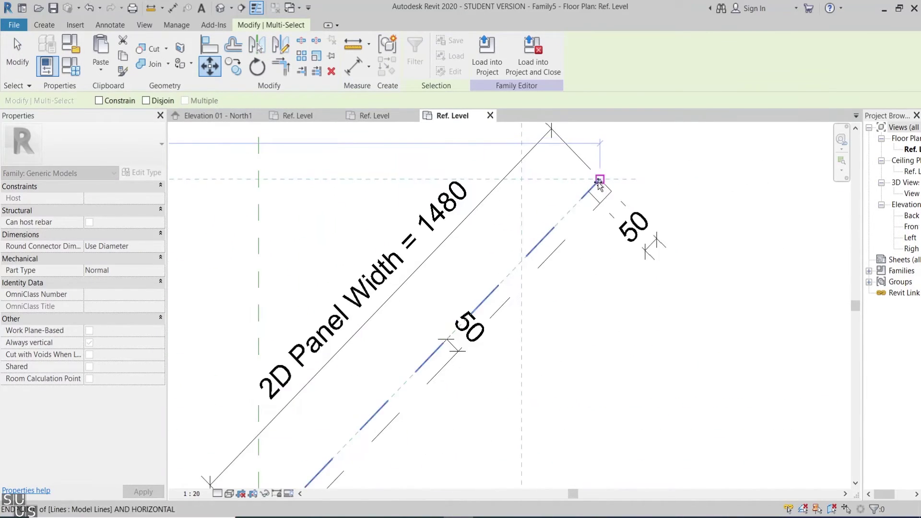
Place the mirrored copy so the two tilted panels meet at the top in a V.
{"action": "left_click", "coordinate": [597, 185]}
{"action": "scroll", "coordinate": [596, 240], "scroll_direction": "down", "scroll_amount": 2}
{"action": "middle_click_drag", "start_coordinate": [597, 270], "coordinate": [551, 304]}
{"action": "key", "text": "Escape"}
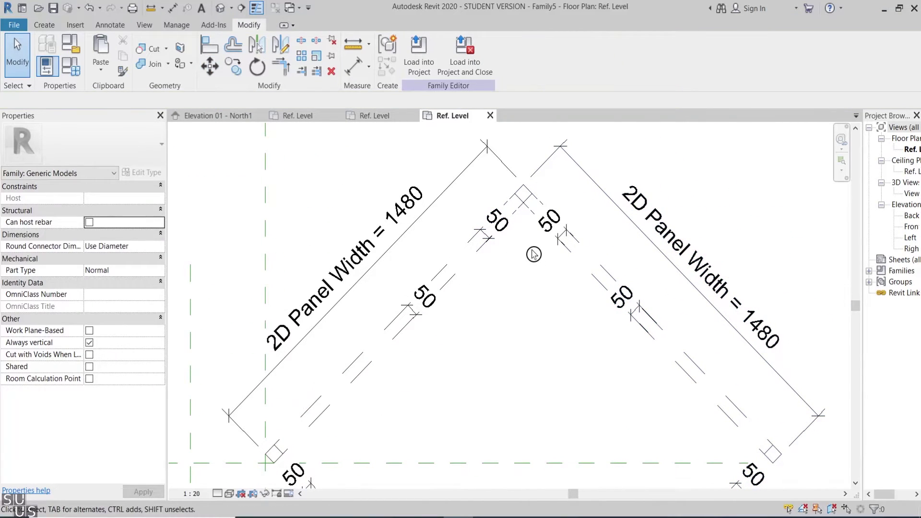
{"action": "scroll", "coordinate": [528, 254], "scroll_direction": "up", "scroll_amount": 1}
{"action": "key", "text": "a"}
{"action": "key", "text": "l"}
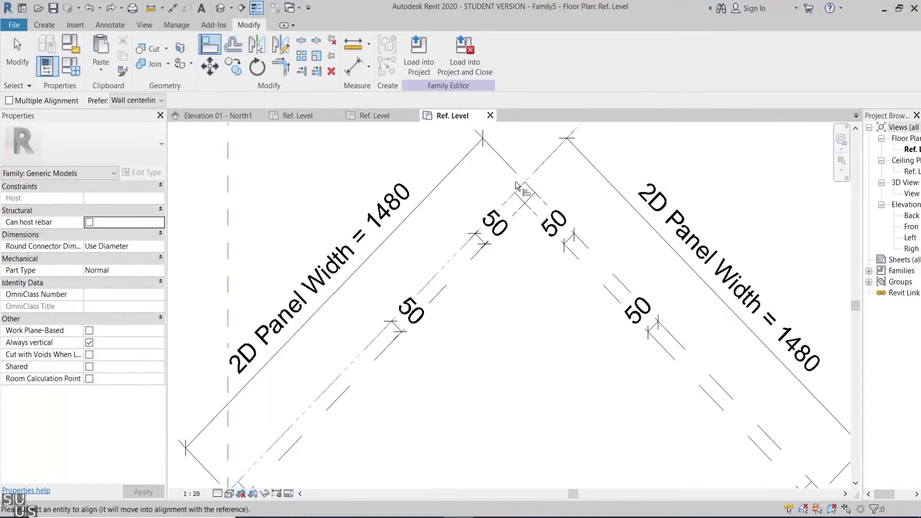
{"action": "scroll", "coordinate": [528, 263], "scroll_direction": "down", "scroll_amount": 4}
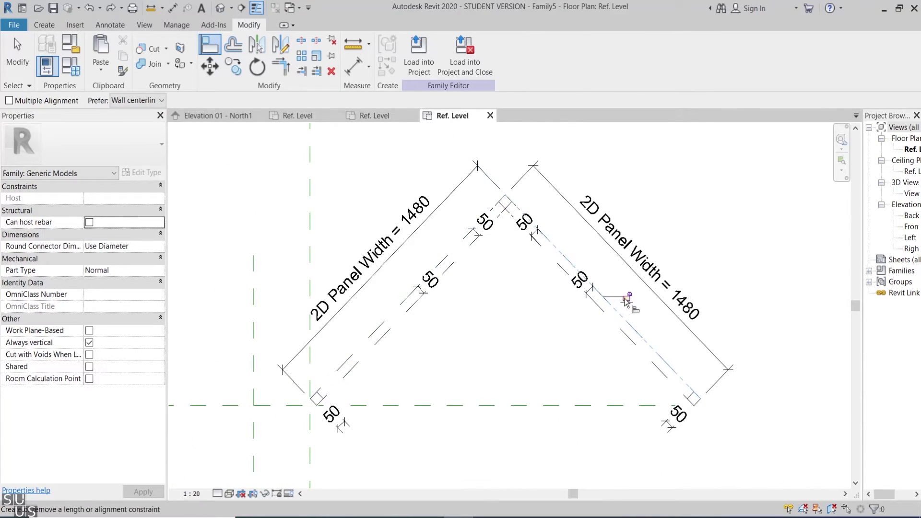
{"action": "scroll", "coordinate": [612, 299], "scroll_direction": "down", "scroll_amount": 1}
{"action": "key", "text": "Escape"}
Group all the V-shaped panel elements as Group 1.
{"action": "left_click_drag", "start_coordinate": [303, 457], "coordinate": [739, 181]}
{"action": "key", "text": "g"}
{"action": "key", "text": "p"}
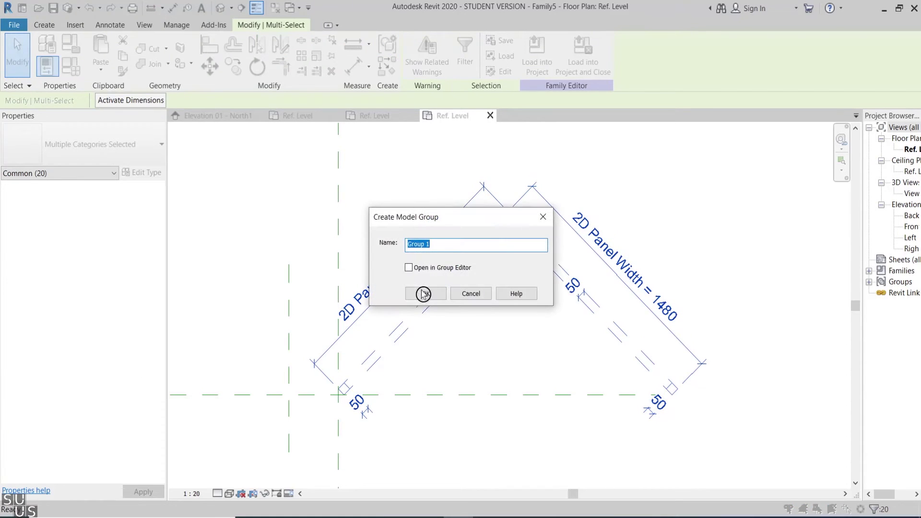
{"action": "left_click", "coordinate": [423, 293]}
{"action": "key", "text": "Escape"}
Align the group to the horizontal and vertical reference planes.
{"action": "key", "text": "a"}
{"action": "key", "text": "l"}
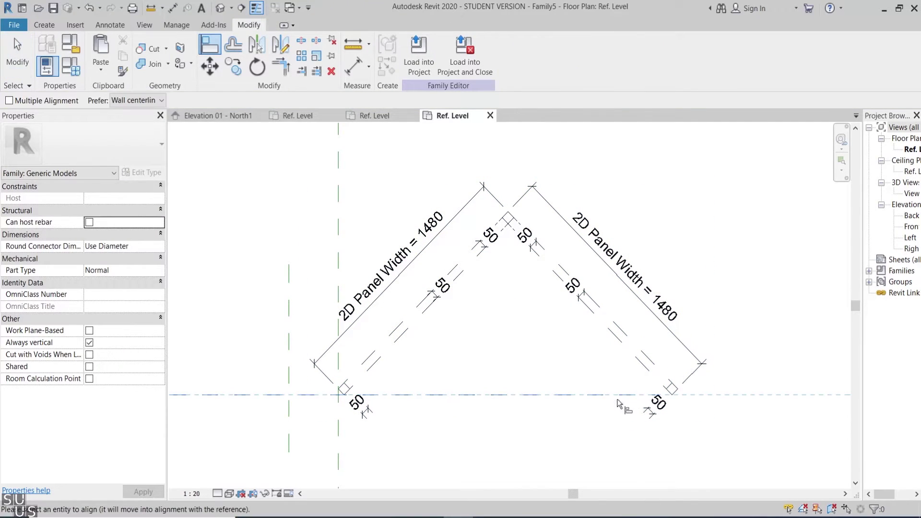
{"action": "left_click", "coordinate": [347, 395]}
{"action": "left_click", "coordinate": [339, 392]}
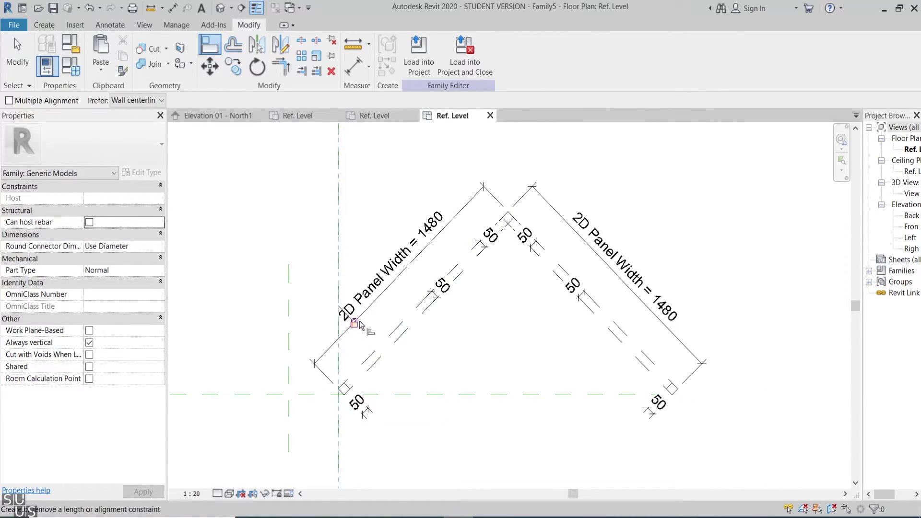
{"action": "left_click", "coordinate": [14, 25]}
Save the family as 45 Panel.
{"action": "mouse_move", "coordinate": [43, 188]}
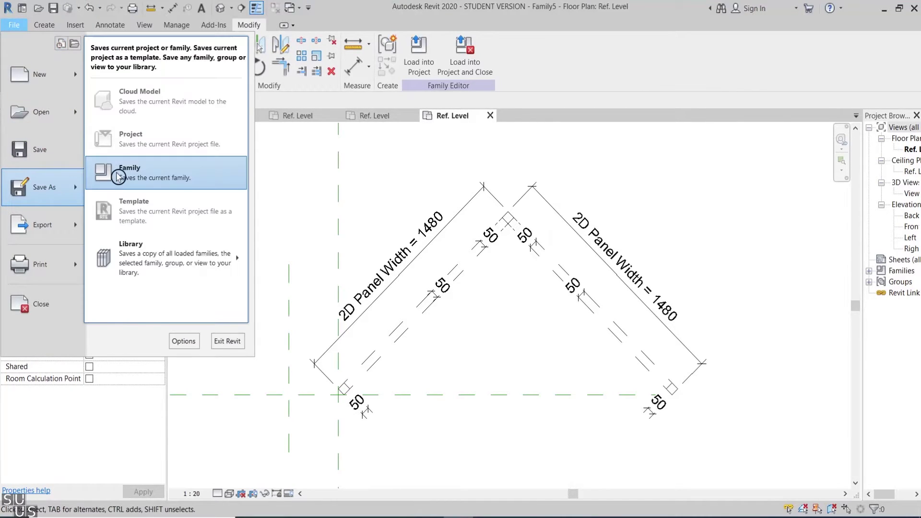
{"action": "left_click", "coordinate": [118, 177]}
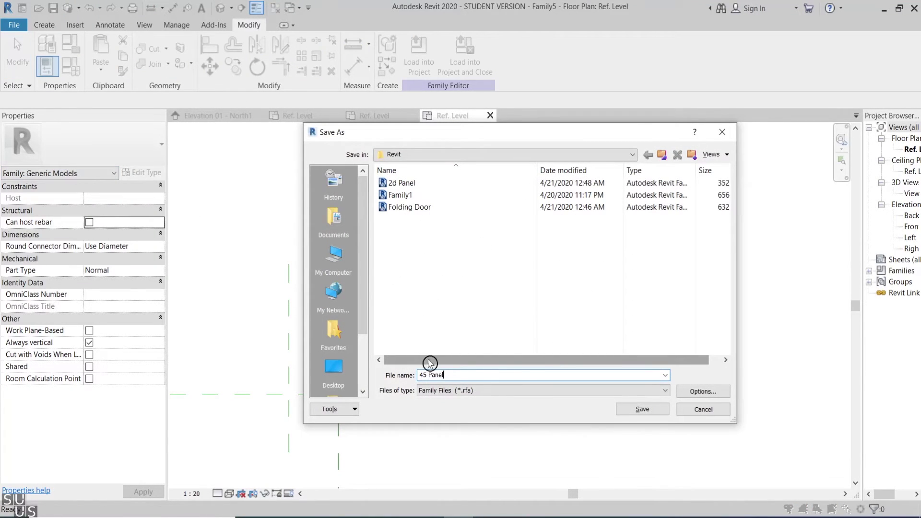
{"action": "left_click", "coordinate": [642, 408]}
Load 45 Panel into the Folding Door family and align it to the top door line.
{"action": "left_click", "coordinate": [423, 58]}
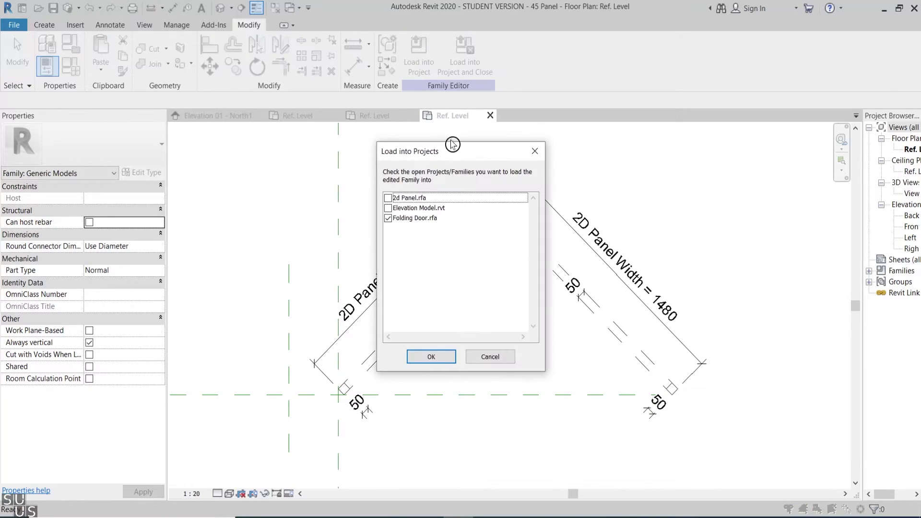
{"action": "left_click", "coordinate": [440, 356]}
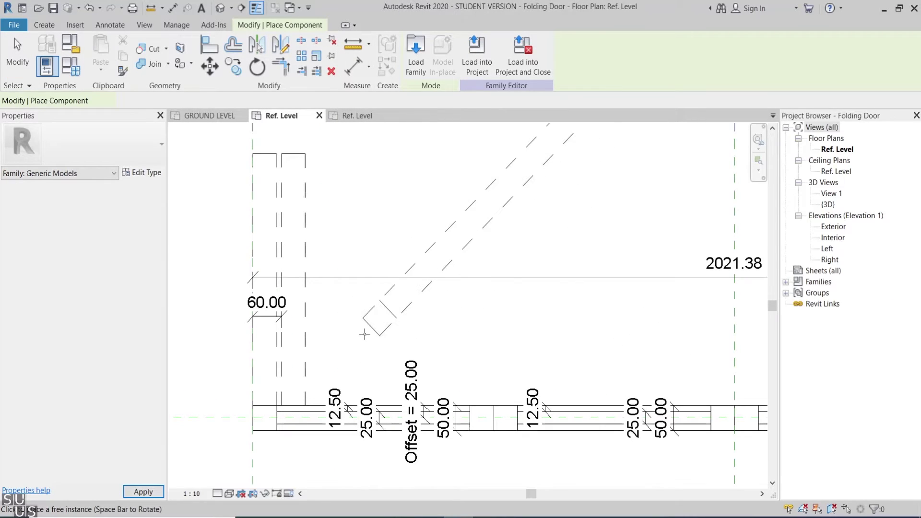
{"action": "key", "text": "Escape"}
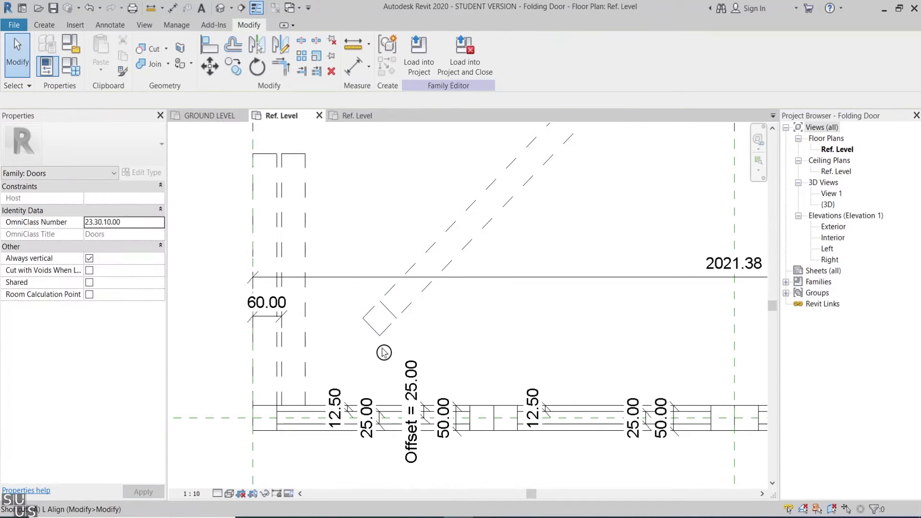
{"action": "key", "text": "a"}
{"action": "key", "text": "l"}
{"action": "left_click", "coordinate": [389, 406]}
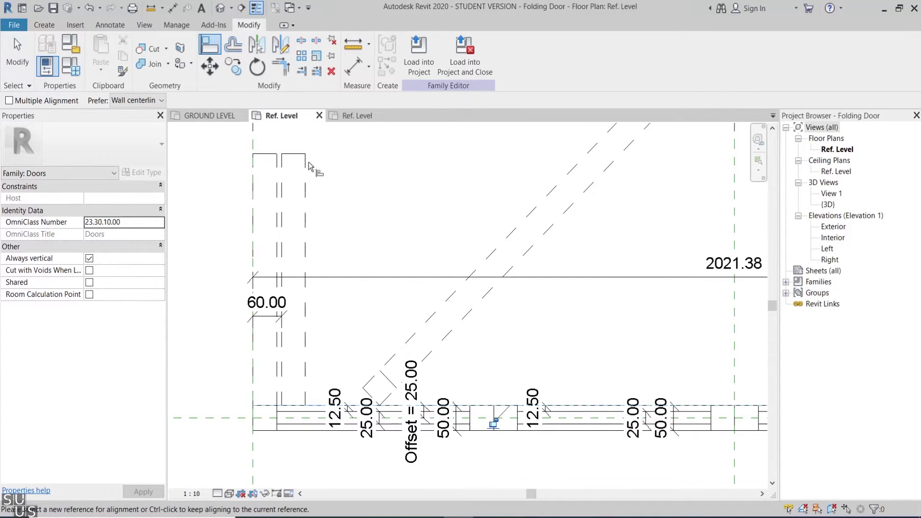
{"action": "key", "text": "Escape"}
{"action": "key", "text": "Escape"}
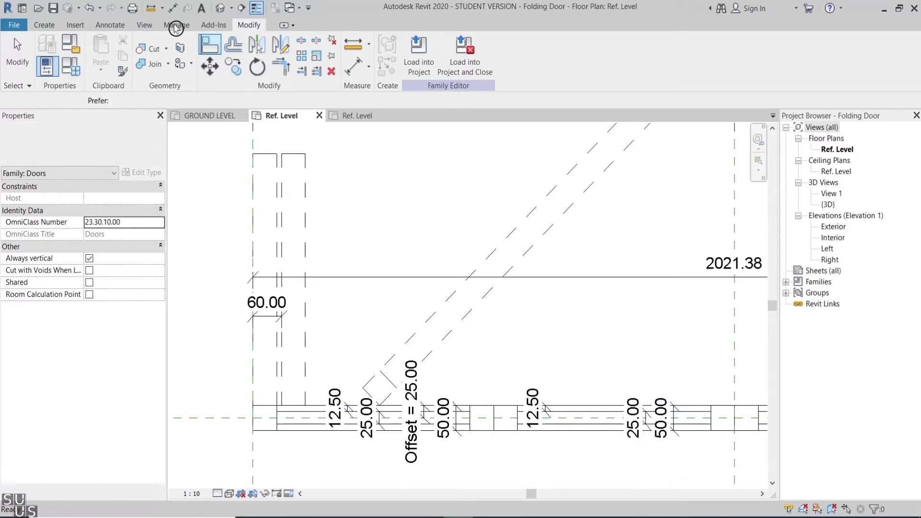
Dimension the 230.69 panel offset from the left plane and label it with instance parameter 45 Panel Offset.
{"action": "key", "text": "d"}
{"action": "key", "text": "i"}
{"action": "left_click", "coordinate": [254, 468]}
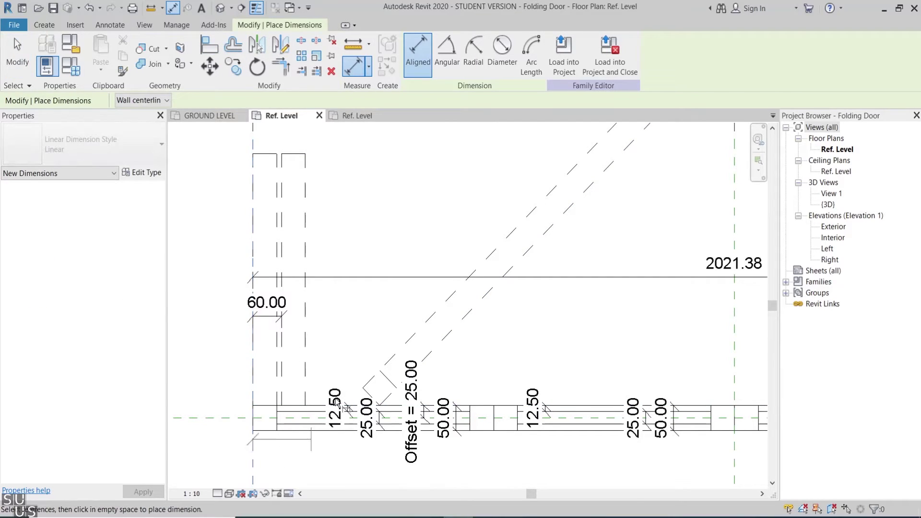
{"action": "left_click", "coordinate": [351, 474]}
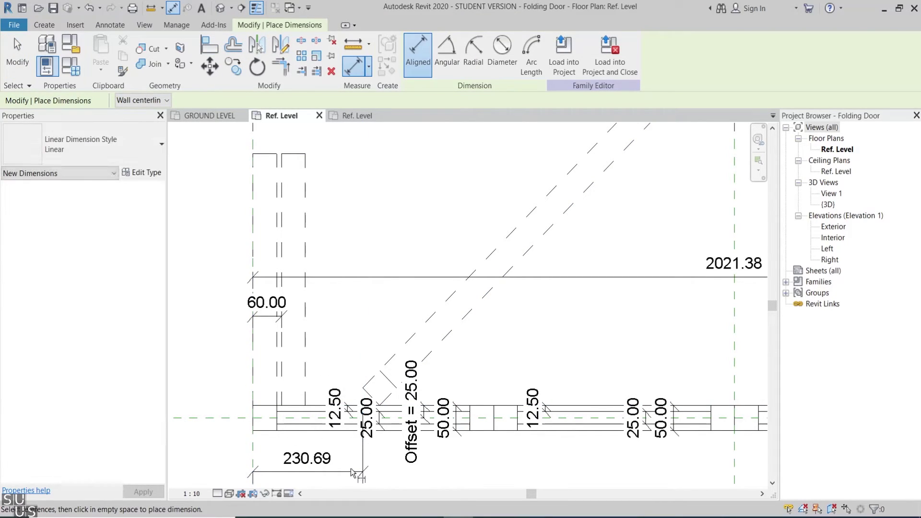
{"action": "left_click", "coordinate": [352, 475]}
{"action": "key", "text": "Escape"}
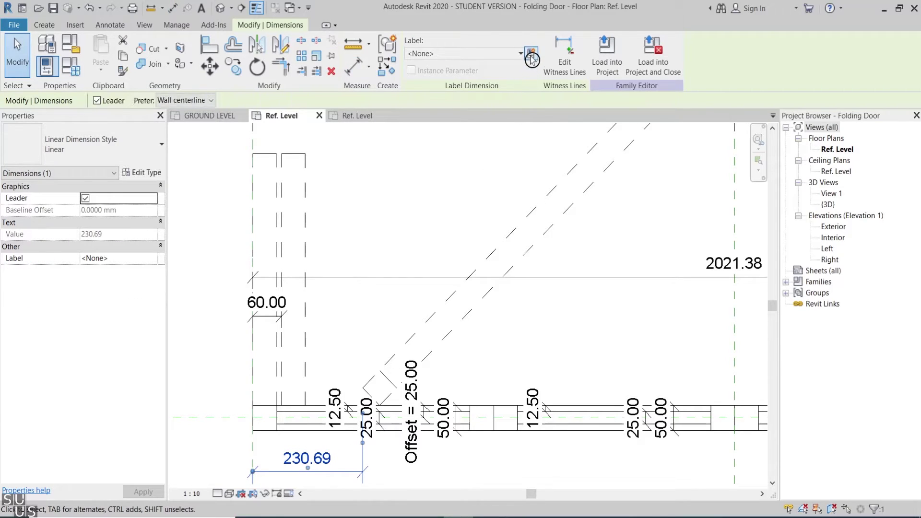
{"action": "left_click", "coordinate": [533, 56]}
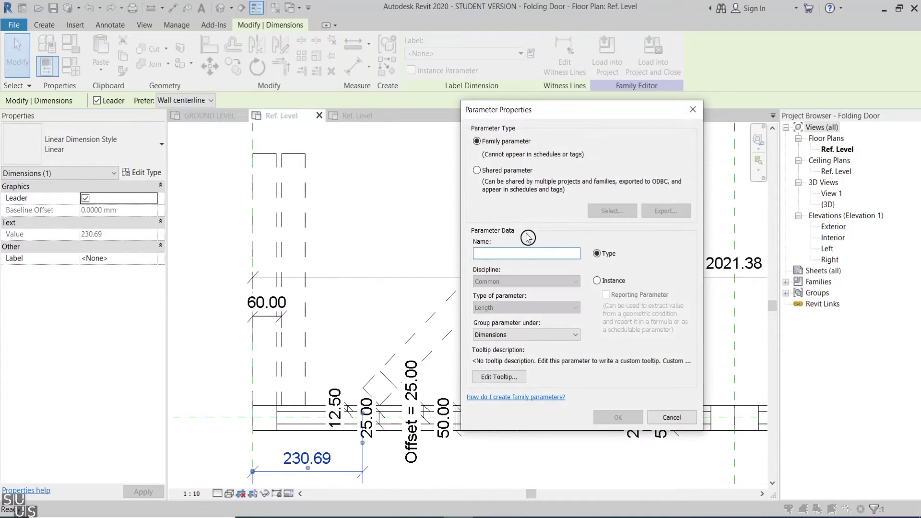
{"action": "left_click", "coordinate": [599, 281]}
{"action": "left_click", "coordinate": [619, 417]}
{"action": "key", "text": "Escape"}
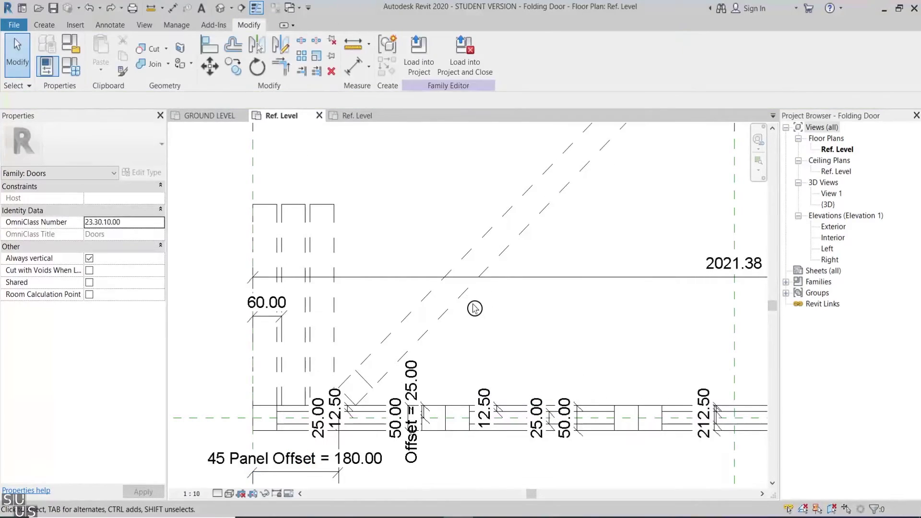
Link the nested 45 Panel's 2D Panel Width to the Panel Width parameter.
{"action": "left_click", "coordinate": [463, 301]}
{"action": "left_click", "coordinate": [464, 300]}
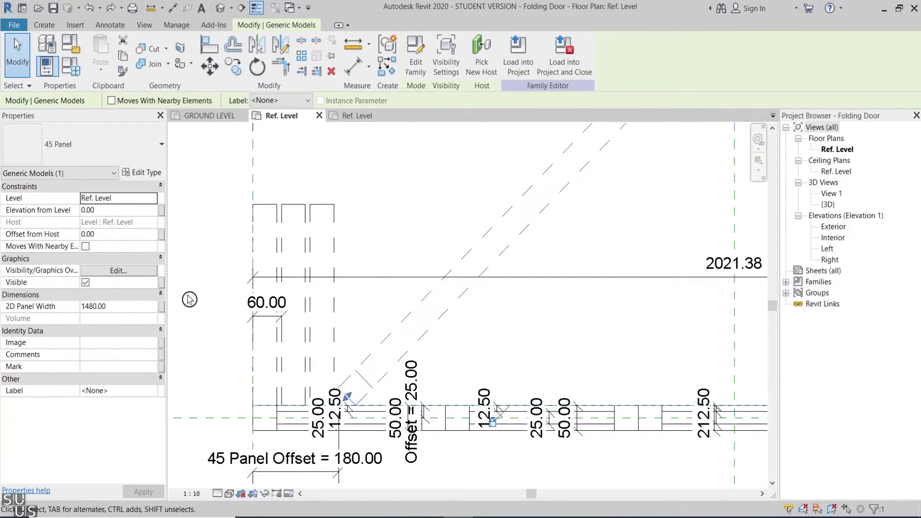
{"action": "left_click", "coordinate": [163, 309]}
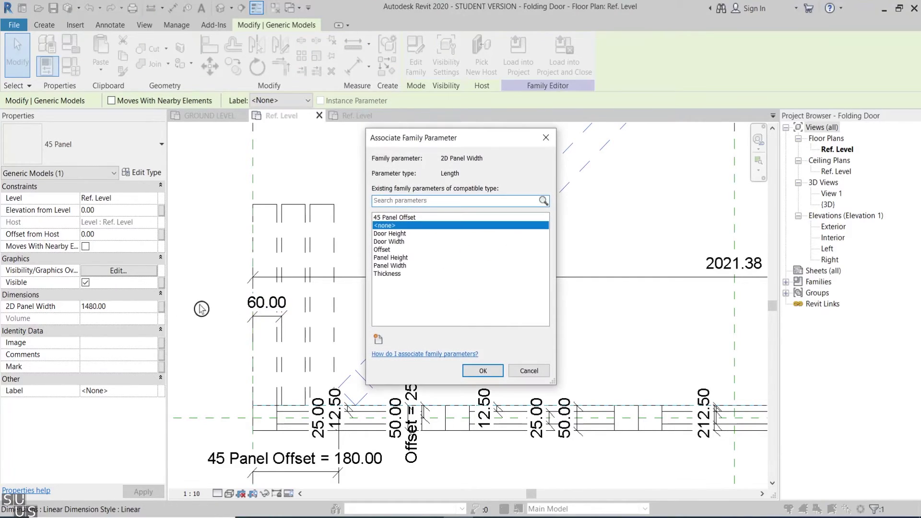
{"action": "left_click", "coordinate": [484, 370]}
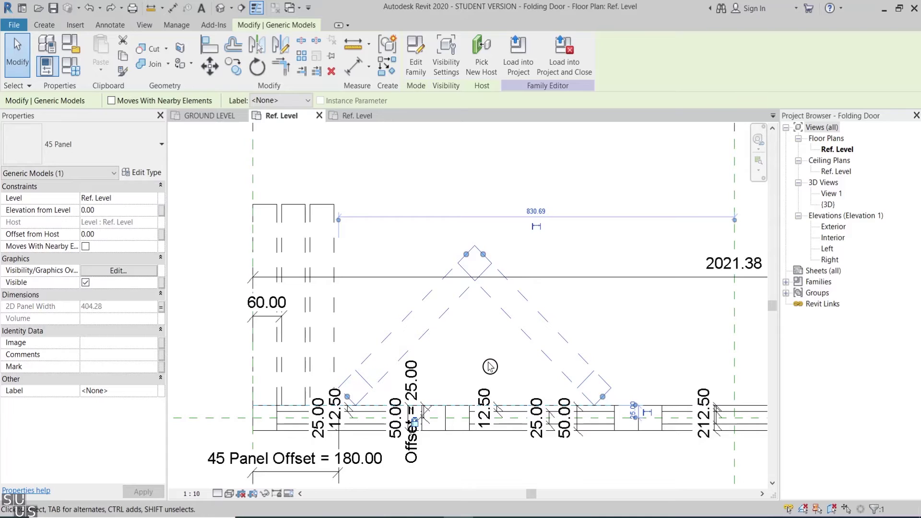
{"action": "left_click", "coordinate": [490, 367]}
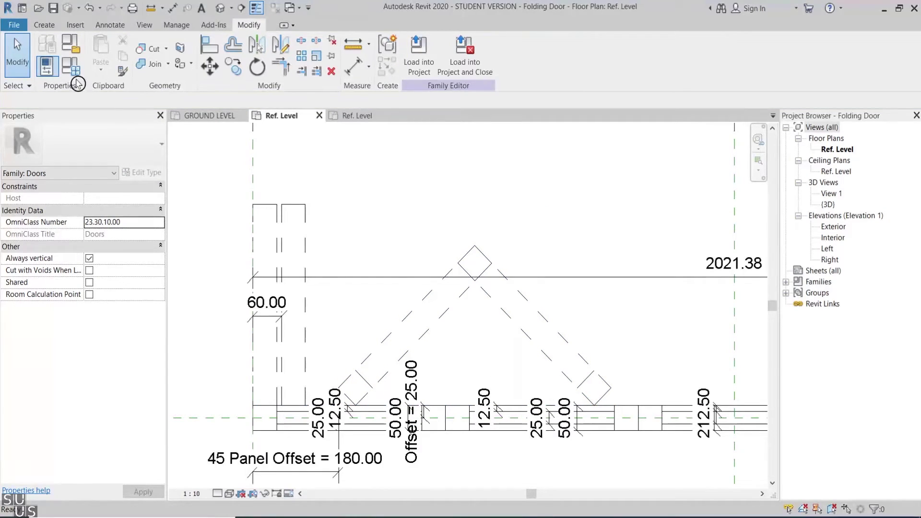
In Family Types, give 2D Panels Qnt 'Panel Qnt - 2' and 45 Panel Offset '[2D Panels Qnt] * 60 mm'.
{"action": "left_click", "coordinate": [72, 77]}
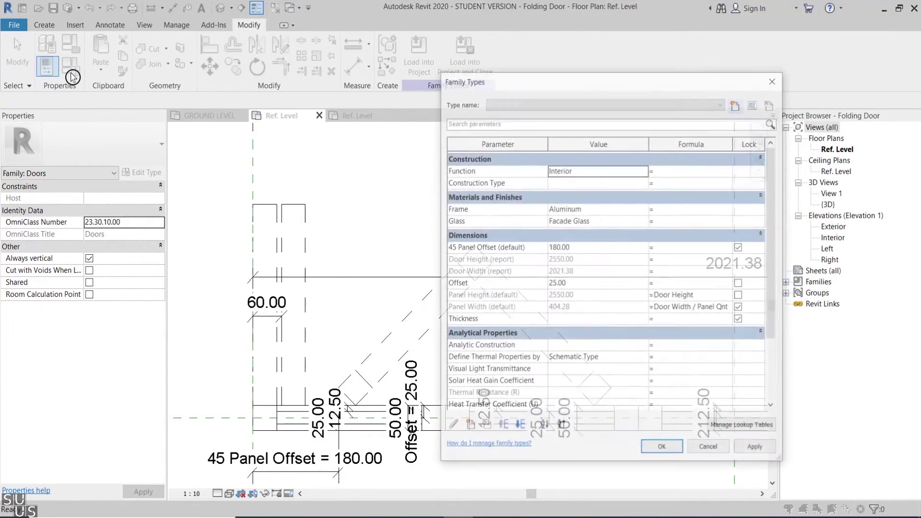
{"action": "left_click_drag", "start_coordinate": [772, 212], "coordinate": [774, 276]}
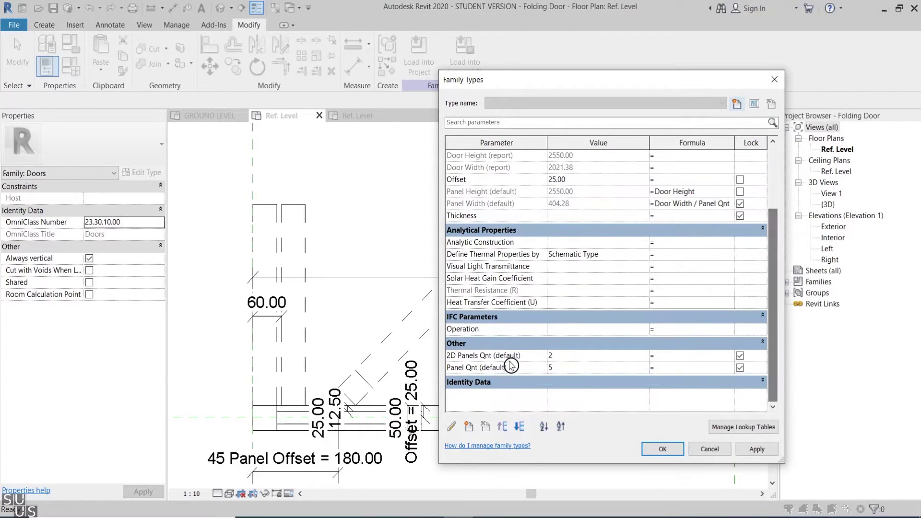
{"action": "left_click", "coordinate": [482, 367]}
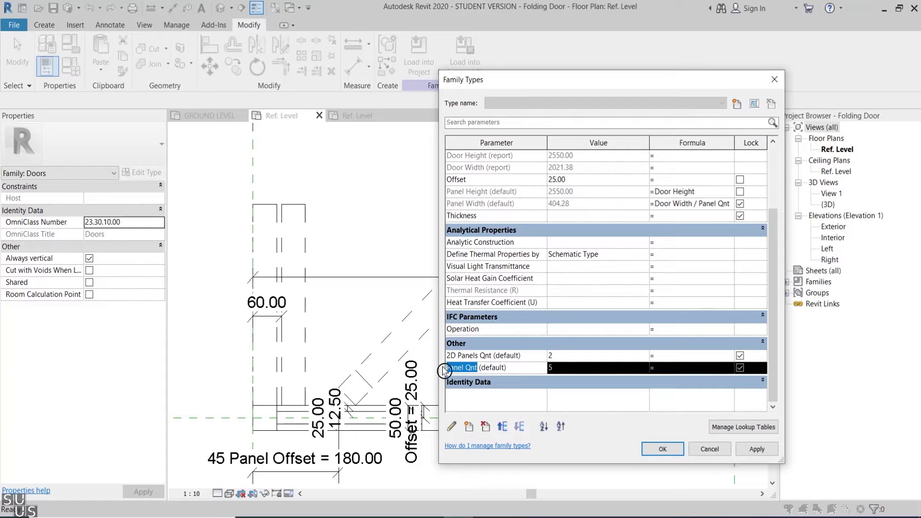
{"action": "left_click", "coordinate": [666, 356]}
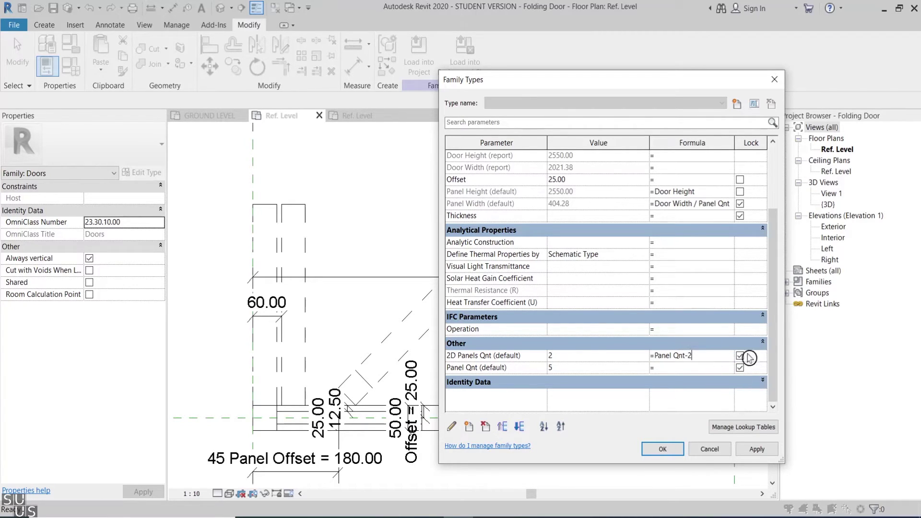
{"action": "left_click", "coordinate": [751, 450]}
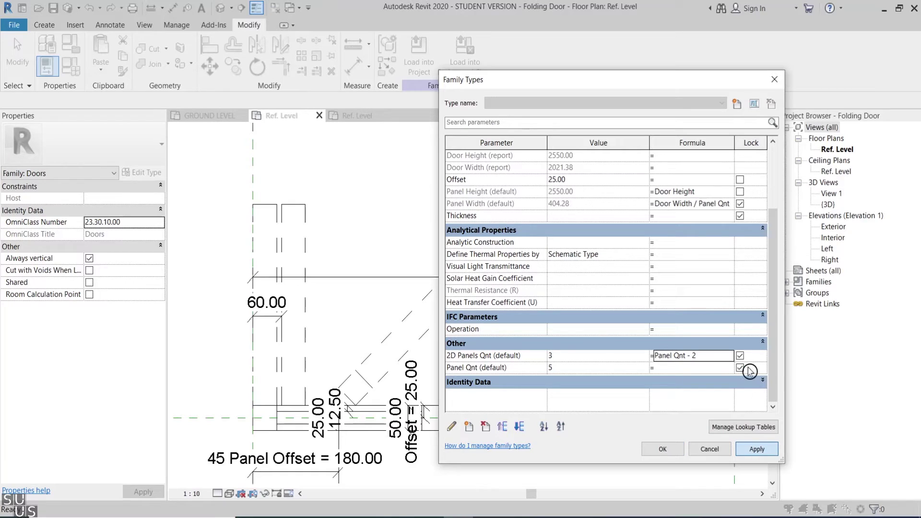
{"action": "mouse_move", "coordinate": [777, 348]}
{"action": "left_mouse_down"}
{"action": "mouse_move", "coordinate": [775, 304]}
{"action": "mouse_move", "coordinate": [778, 331]}
{"action": "left_mouse_up"}
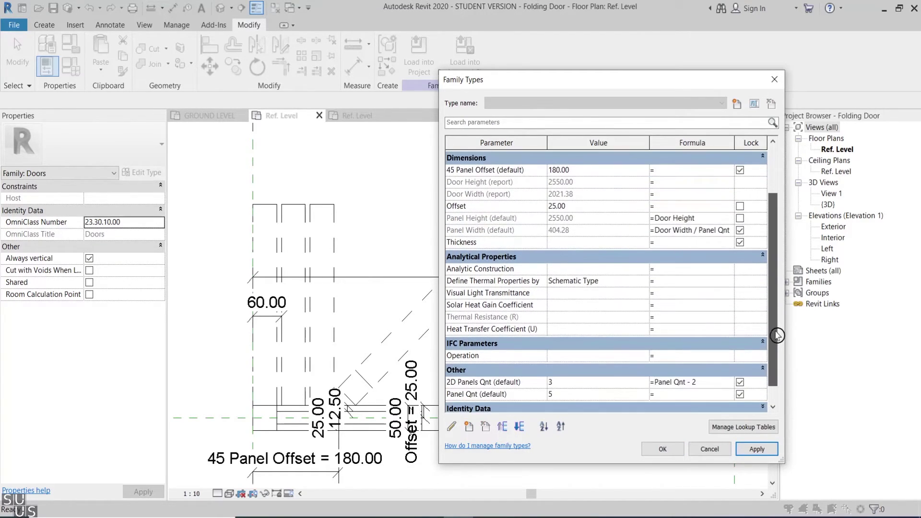
{"action": "left_click", "coordinate": [488, 382]}
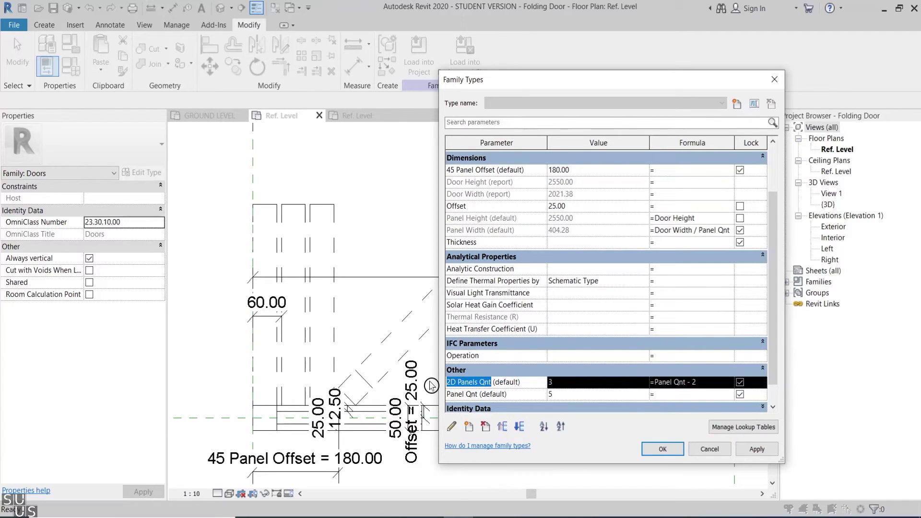
{"action": "left_click_drag", "start_coordinate": [785, 326], "coordinate": [771, 288]}
{"action": "left_click", "coordinate": [687, 247]}
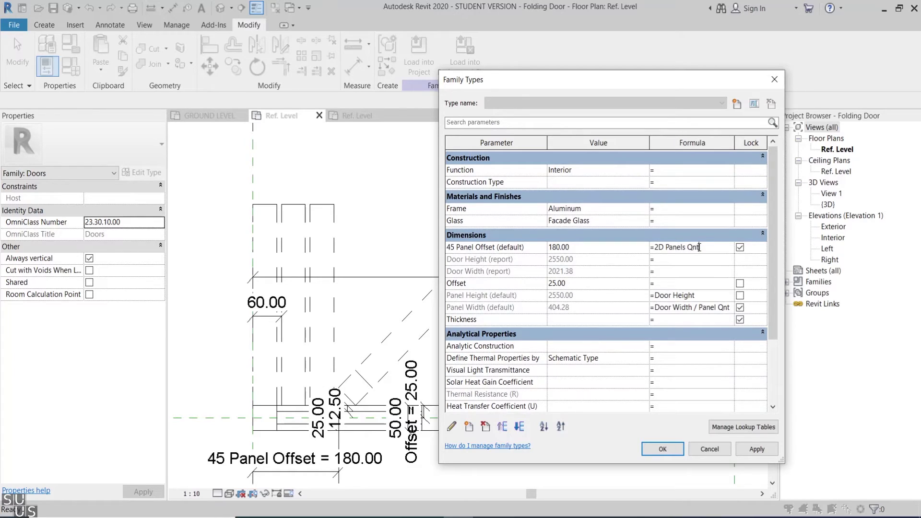
{"action": "left_click", "coordinate": [675, 446]}
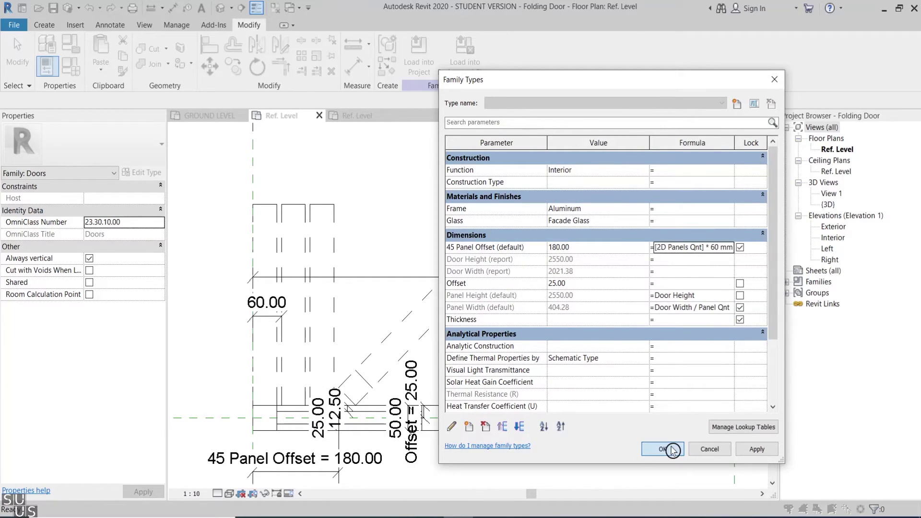
Load the Folding Door into Elevation Model, overwriting the existing version and parameter values.
{"action": "left_click", "coordinate": [421, 57]}
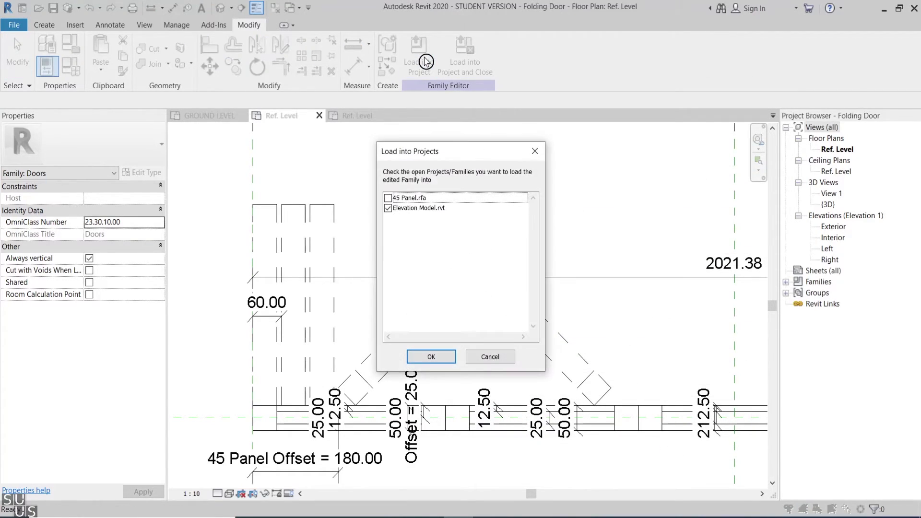
{"action": "left_click", "coordinate": [443, 358]}
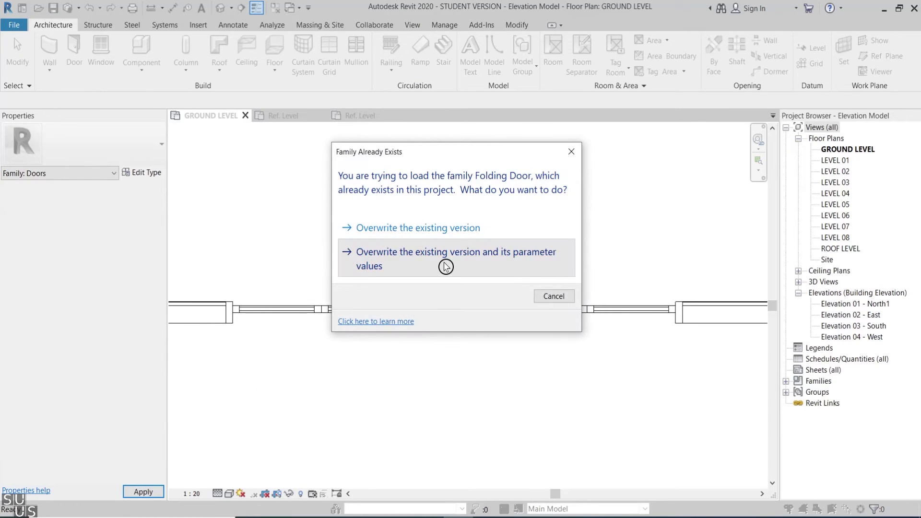
{"action": "left_click", "coordinate": [442, 264]}
Widen the door's curtain bay by moving the grid lines on both sides.
{"action": "left_click", "coordinate": [708, 286]}
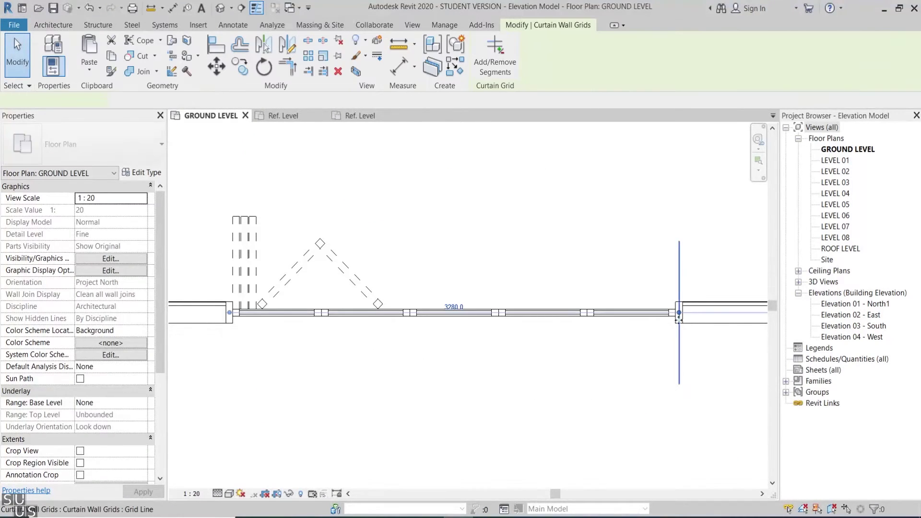
{"action": "left_click_drag", "start_coordinate": [709, 287], "coordinate": [710, 288]}
{"action": "left_click", "coordinate": [233, 363]}
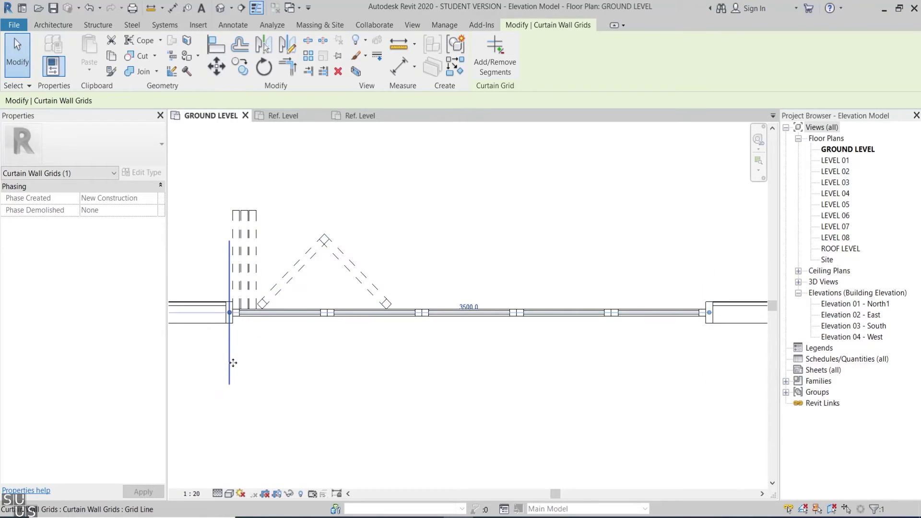
{"action": "left_click_drag", "start_coordinate": [192, 368], "coordinate": [192, 370]}
Set the folding door's Panel Qnt to 6.
{"action": "left_click", "coordinate": [319, 302]}
{"action": "left_click", "coordinate": [117, 455]}
{"action": "type", "text": "7"}
{"action": "key", "text": "Return"}
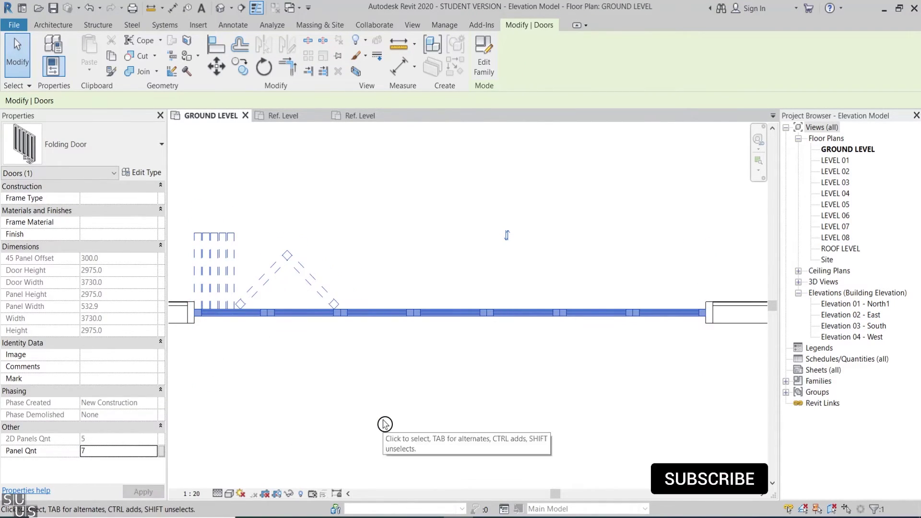
{"action": "type", "text": "6"}
{"action": "key", "text": "Return"}
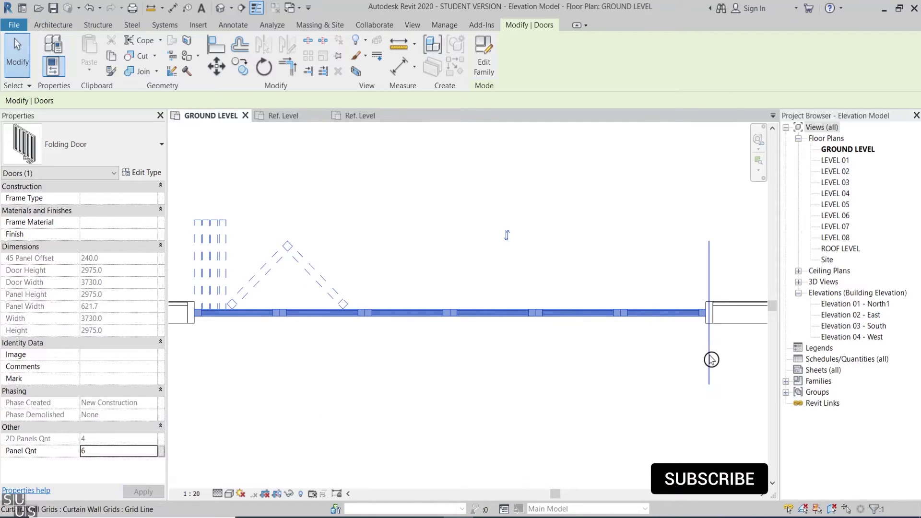
Move the right curtain grid line left to narrow the door bay, then return to the family plan.
{"action": "left_click", "coordinate": [710, 273]}
{"action": "left_click_drag", "start_coordinate": [608, 273], "coordinate": [606, 270]}
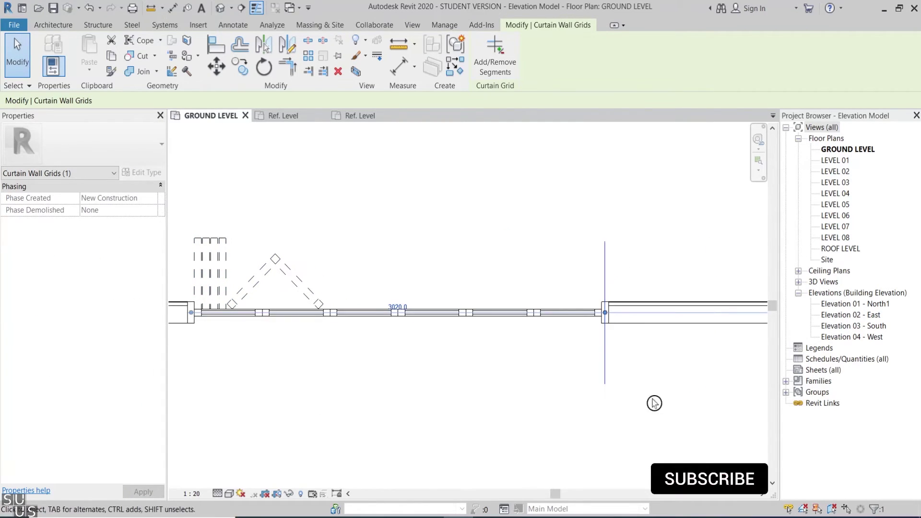
{"action": "left_click", "coordinate": [654, 403]}
{"action": "left_click", "coordinate": [288, 114]}
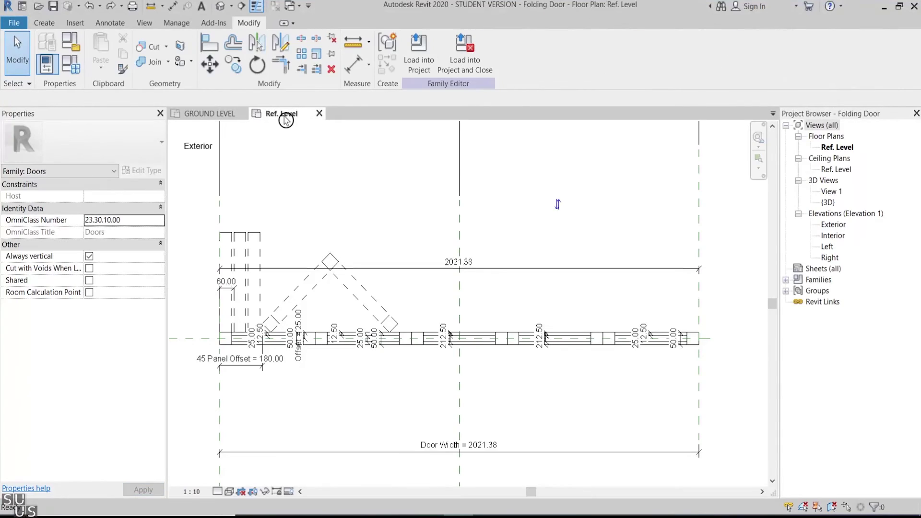
Draw a rectangle of lintel model lines across the door opening.
{"action": "left_click", "coordinate": [265, 54]}
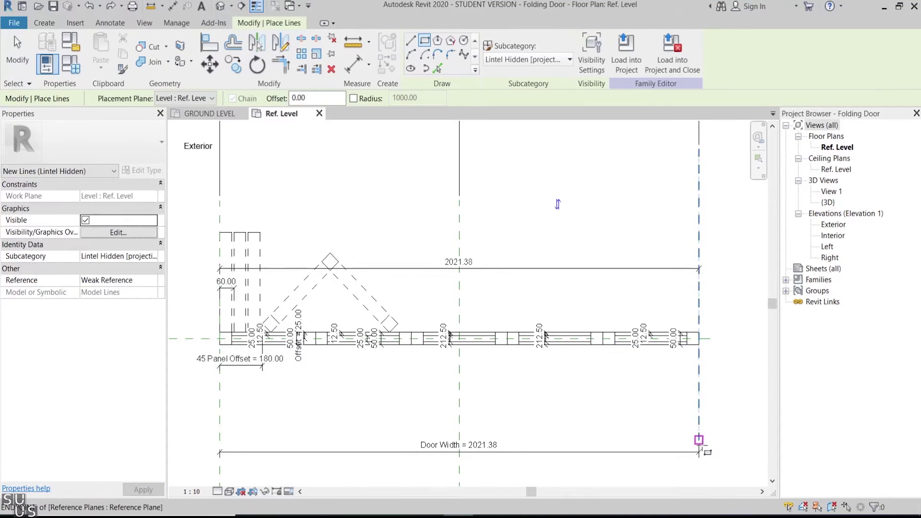
{"action": "left_click", "coordinate": [699, 422]}
{"action": "left_click", "coordinate": [219, 396]}
{"action": "key", "text": "d"}
{"action": "key", "text": "i"}
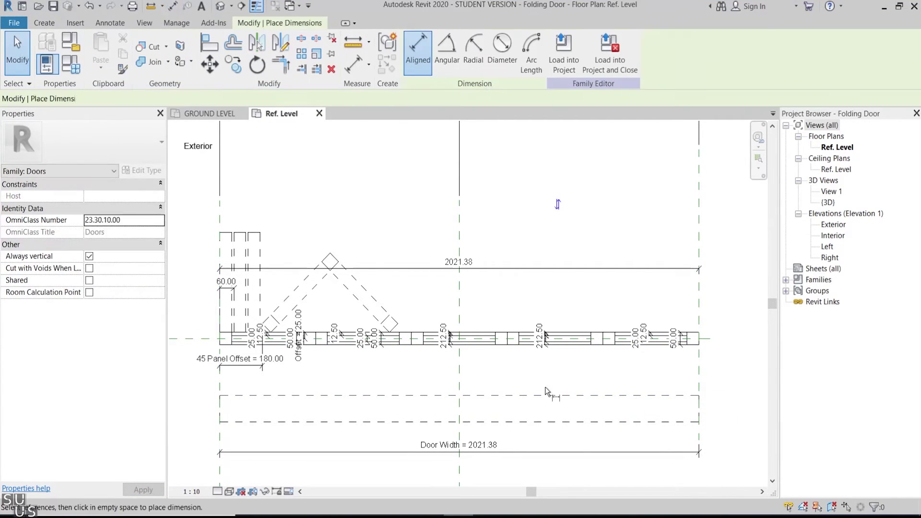
{"action": "key", "text": "Escape"}
{"action": "key", "text": "Escape"}
Set the lintel lines 150 apart.
{"action": "left_click", "coordinate": [551, 395]}
{"action": "left_click", "coordinate": [546, 408]}
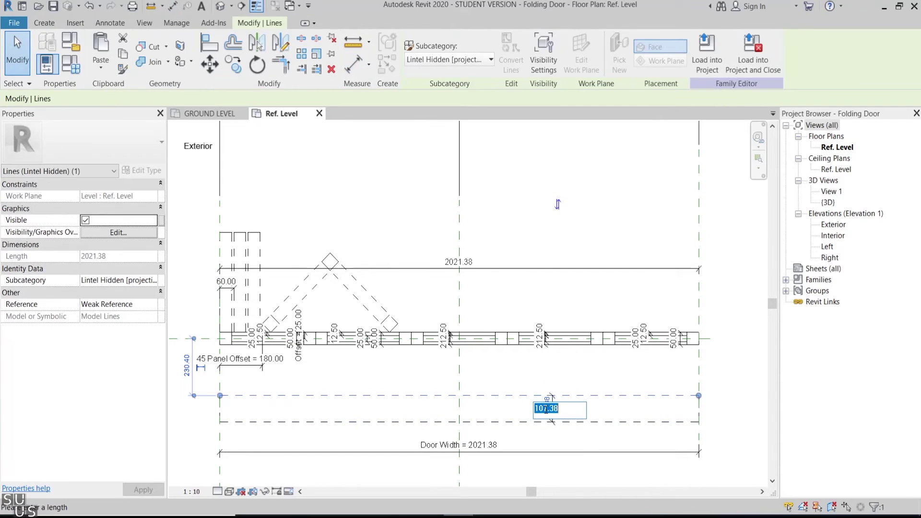
{"action": "type", "text": "150"}
{"action": "key", "text": "Return"}
{"action": "key", "text": "Escape"}
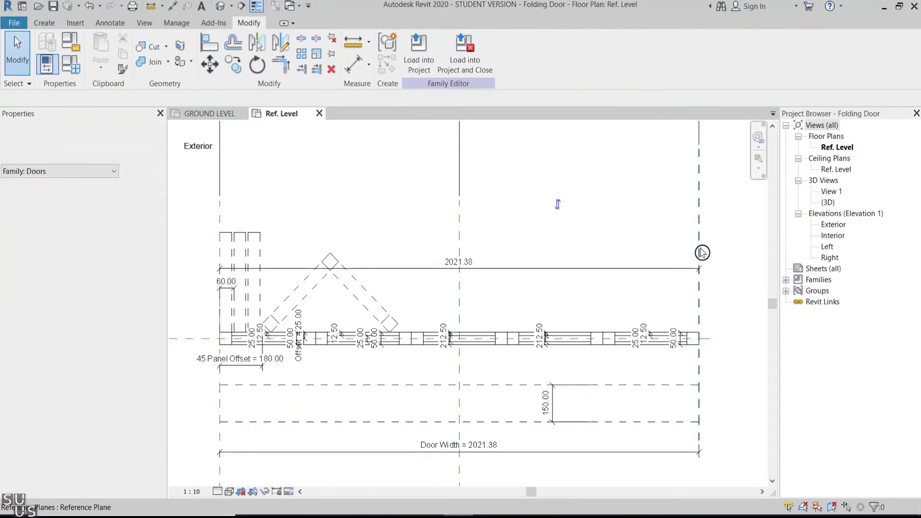
Align the lintel rectangle to the reference plane, adjust its position, and load the family into Elevation Model.
{"action": "key", "text": "a"}
{"action": "key", "text": "l"}
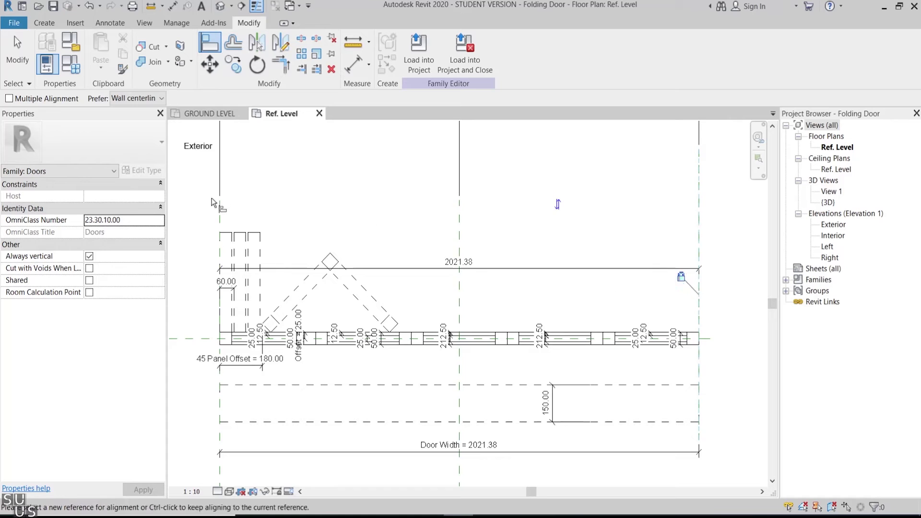
{"action": "left_click", "coordinate": [224, 404]}
{"action": "key", "text": "Escape"}
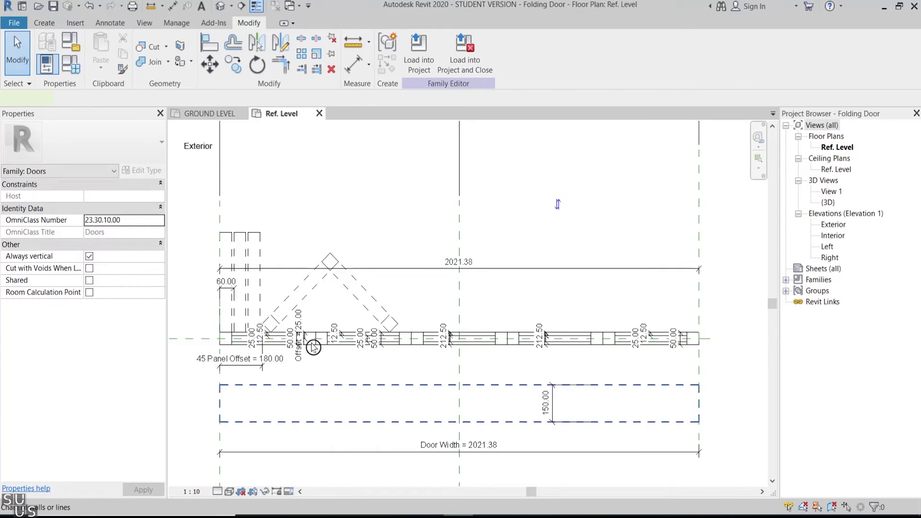
{"action": "left_click", "coordinate": [329, 385]}
{"action": "key", "text": "m"}
{"action": "key", "text": "v"}
{"action": "scroll", "coordinate": [700, 404], "scroll_direction": "up", "scroll_amount": 4}
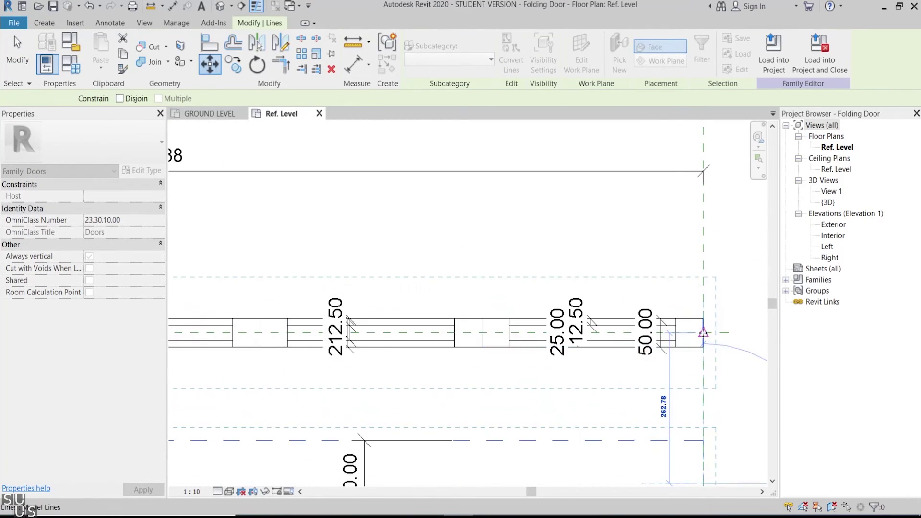
{"action": "left_click", "coordinate": [699, 339]}
{"action": "left_click", "coordinate": [416, 54]}
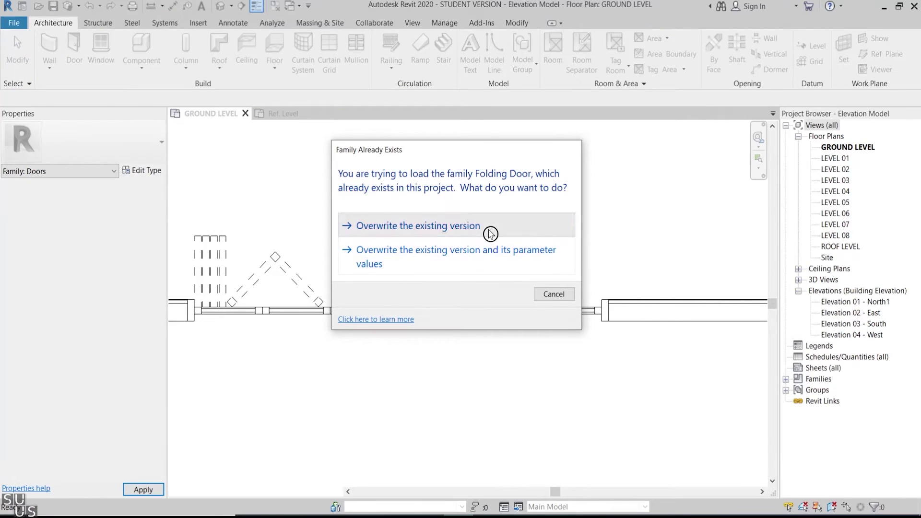
Overwrite the existing Folding Door family, then view Family6's Front elevation.
{"action": "left_click", "coordinate": [489, 233]}
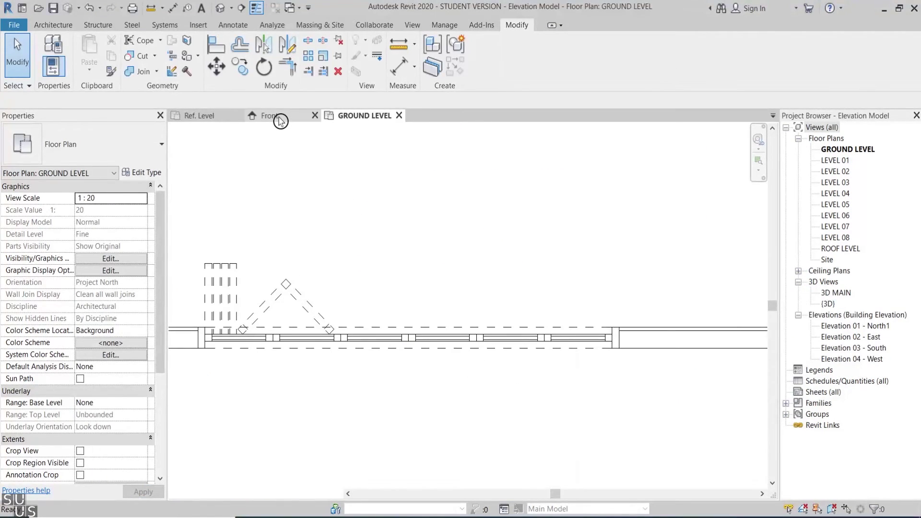
{"action": "left_click", "coordinate": [279, 120]}
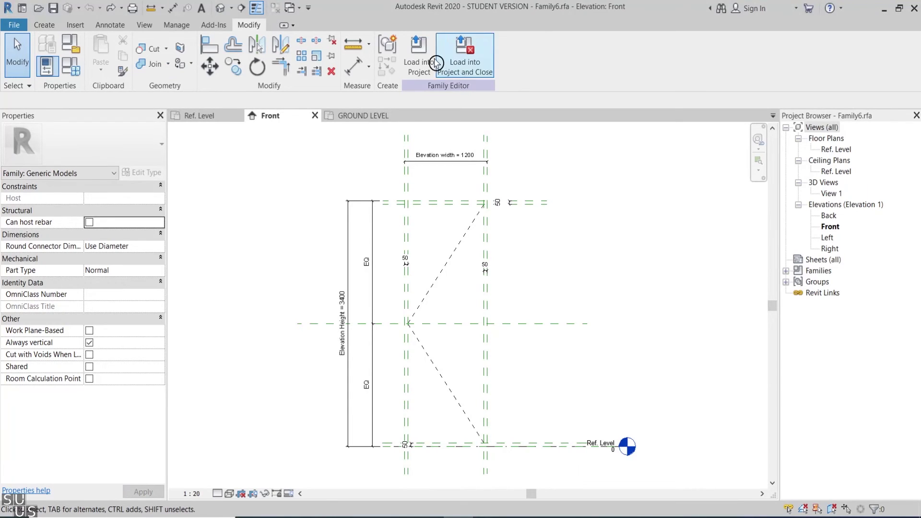
Load Family6 into the Folding Door family and open the Exterior elevation.
{"action": "left_click", "coordinate": [418, 53]}
{"action": "left_click", "coordinate": [441, 355]}
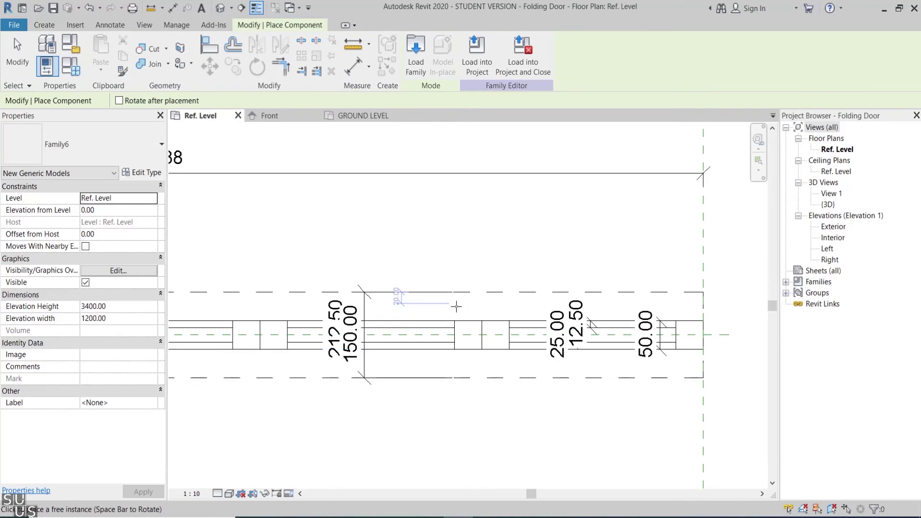
{"action": "key", "text": "Escape"}
{"action": "key", "text": "l"}
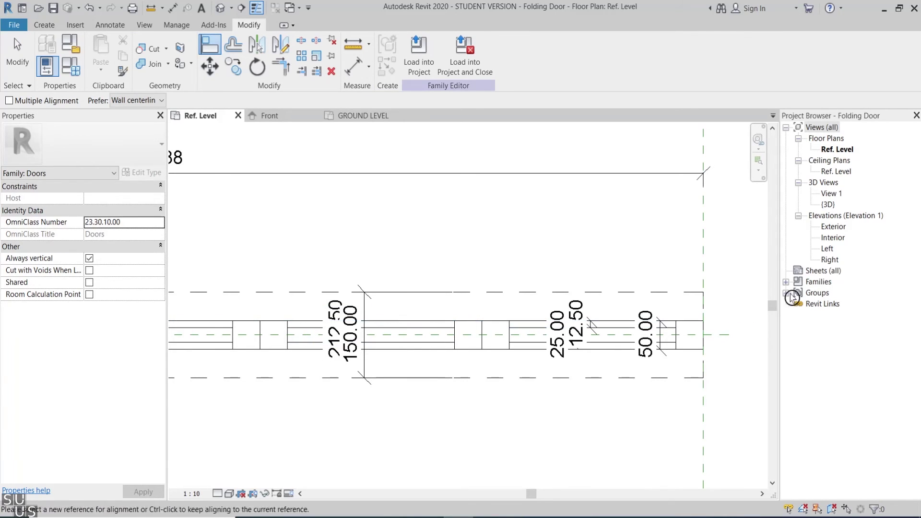
{"action": "double_click", "coordinate": [834, 226]}
Associate the fold symbol's Elevation Height and Elevation width with Panel Height and Panel Width.
{"action": "left_click", "coordinate": [418, 177]}
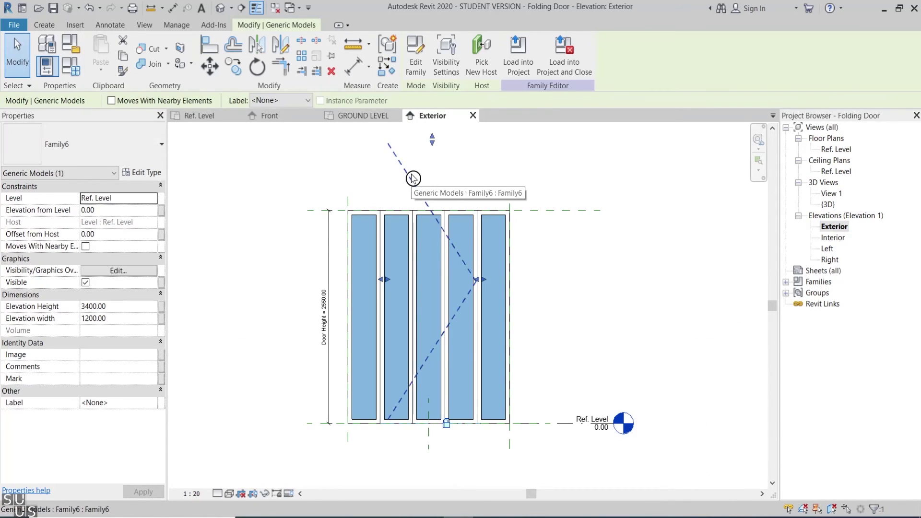
{"action": "left_click", "coordinate": [162, 307]}
{"action": "left_click", "coordinate": [406, 258]}
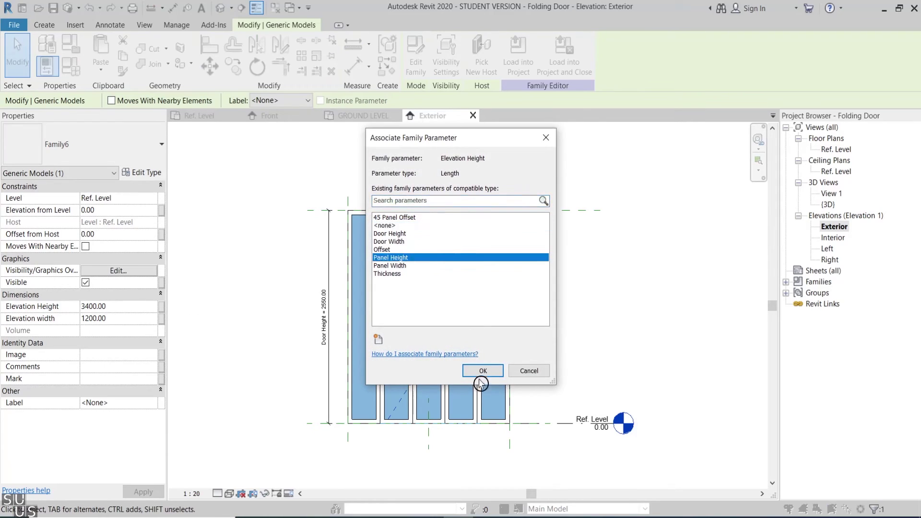
{"action": "left_click", "coordinate": [483, 371]}
{"action": "left_click", "coordinate": [162, 318]}
{"action": "left_click", "coordinate": [393, 266]}
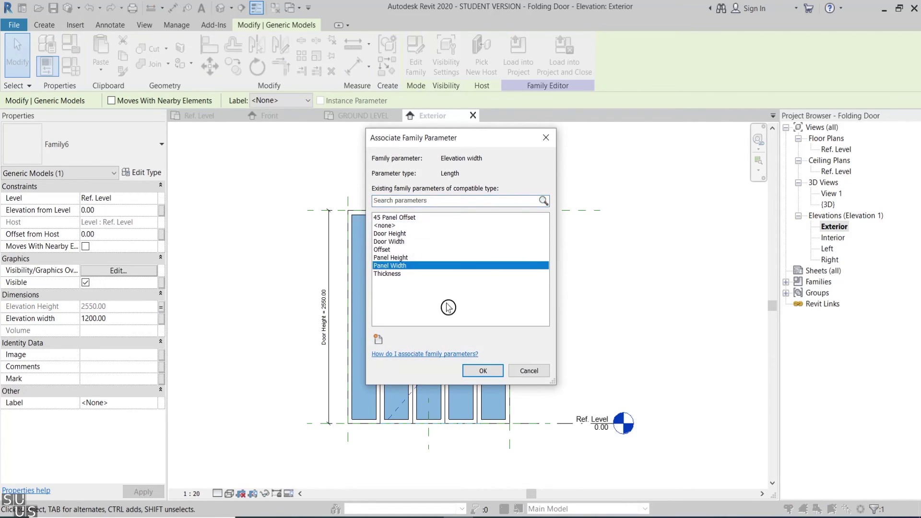
{"action": "left_click", "coordinate": [483, 371]}
{"action": "left_click", "coordinate": [609, 327]}
Align the fold symbol onto the first door panel.
{"action": "key", "text": "l"}
{"action": "left_click", "coordinate": [354, 352]}
{"action": "left_click", "coordinate": [391, 324]}
{"action": "key", "text": "Escape"}
Add the fold symbol to Array Group 1 and set its visibility settings.
{"action": "left_click", "coordinate": [380, 349]}
{"action": "left_click", "coordinate": [415, 62]}
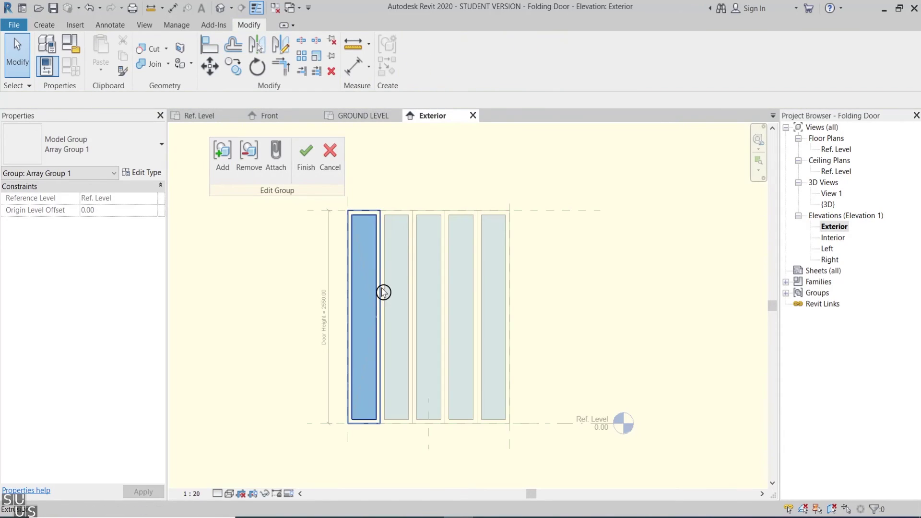
{"action": "left_click", "coordinate": [222, 158]}
{"action": "left_click", "coordinate": [372, 283]}
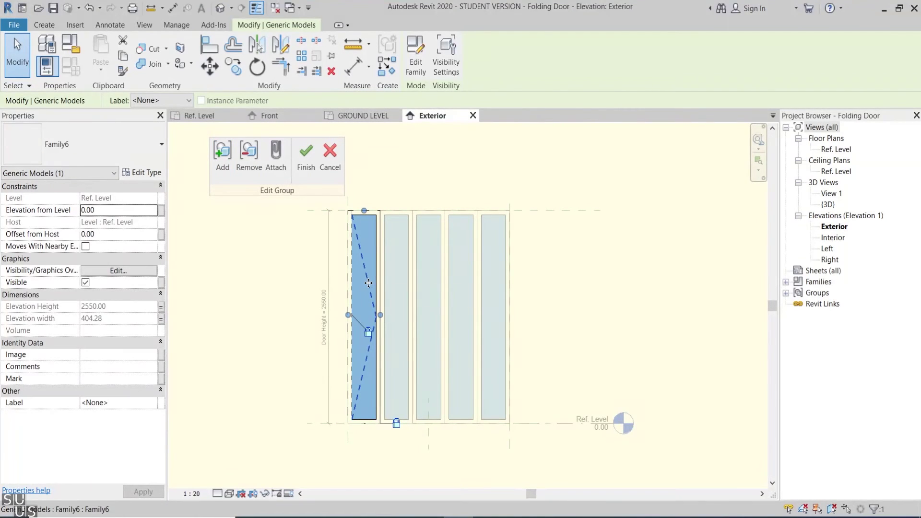
{"action": "left_click", "coordinate": [446, 53]}
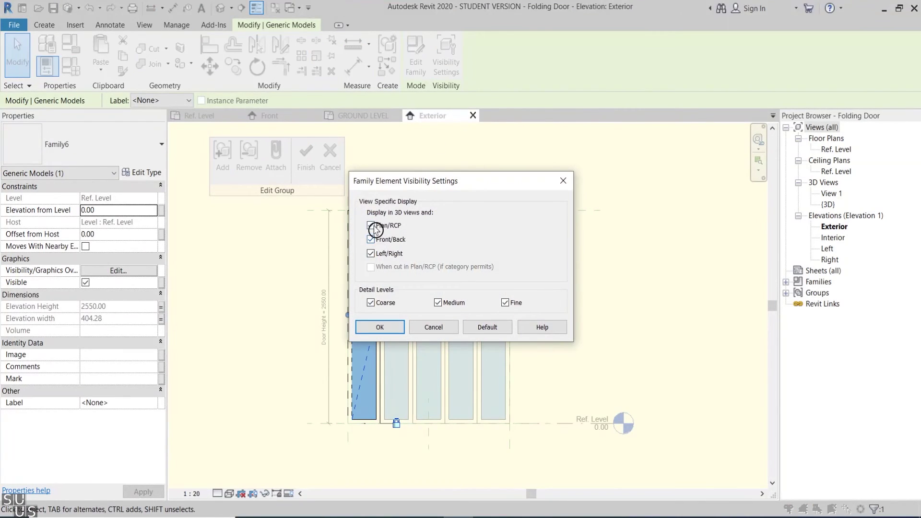
{"action": "left_click", "coordinate": [397, 326]}
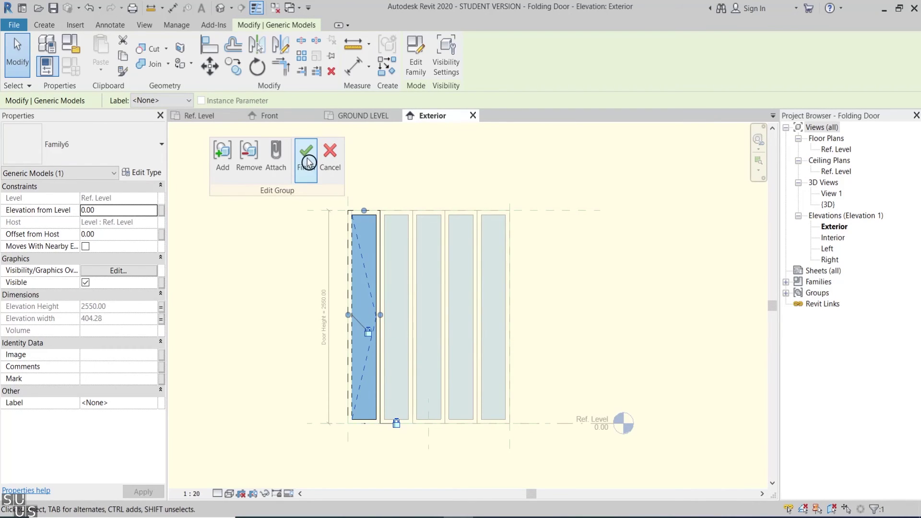
{"action": "left_click", "coordinate": [305, 154]}
{"action": "left_click", "coordinate": [599, 192]}
{"action": "left_click", "coordinate": [211, 116]}
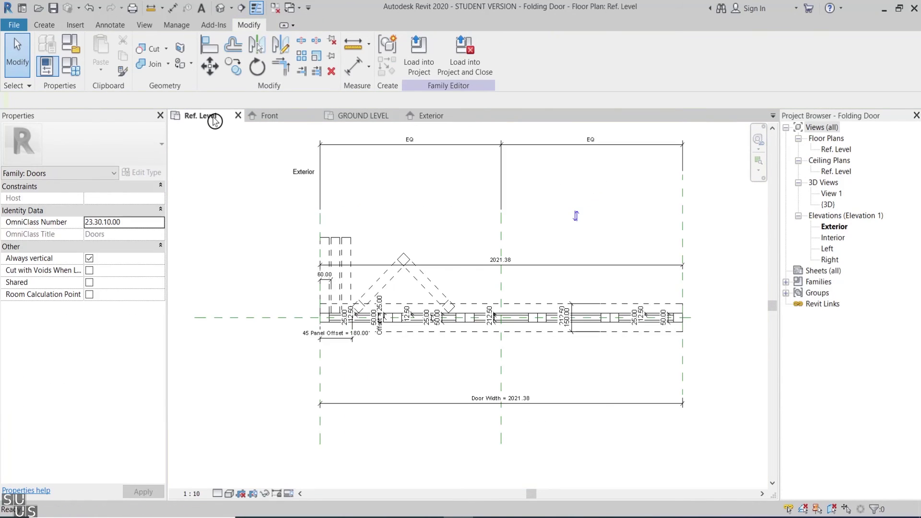
Set visibility settings for the 45 Panel and, inside the array group, the 2d Panel.
{"action": "left_click", "coordinate": [430, 280]}
{"action": "left_click", "coordinate": [446, 54]}
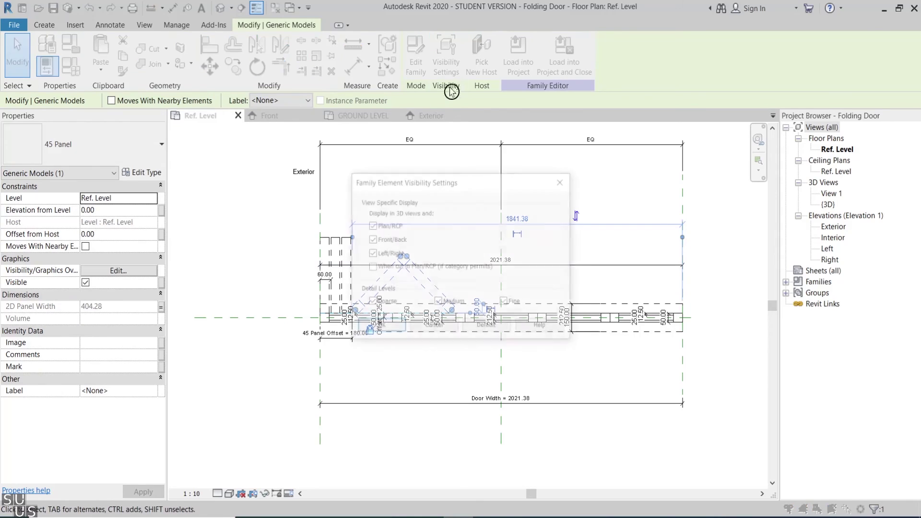
{"action": "left_click", "coordinate": [379, 327]}
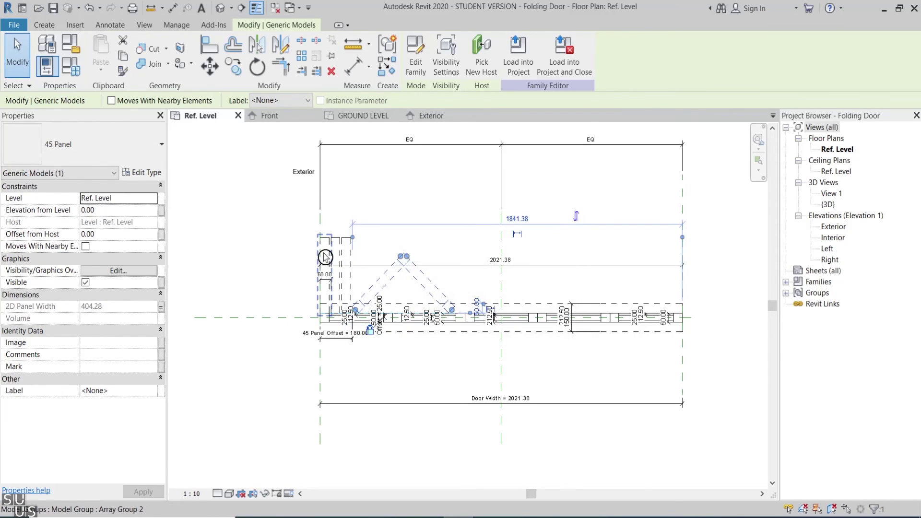
{"action": "left_click", "coordinate": [319, 253]}
{"action": "left_click", "coordinate": [438, 41]}
{"action": "left_click", "coordinate": [336, 235]}
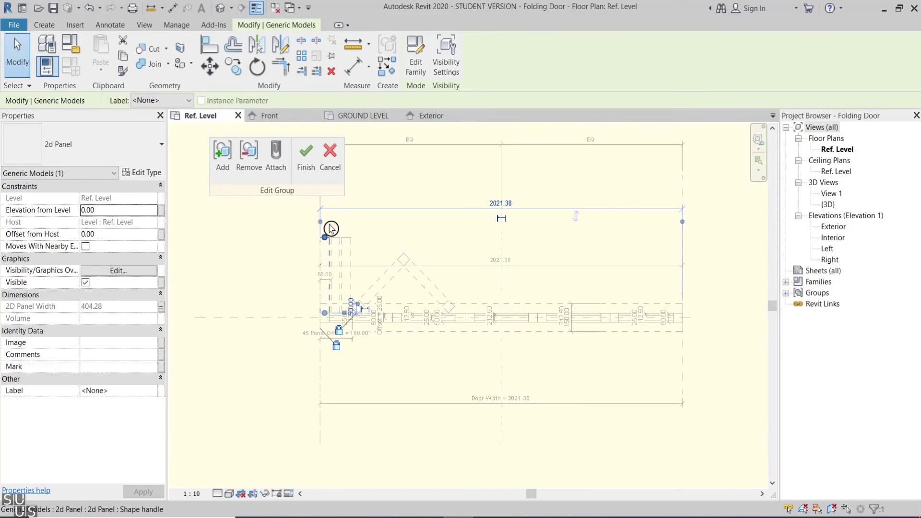
{"action": "left_click", "coordinate": [446, 61]}
{"action": "left_click", "coordinate": [393, 329]}
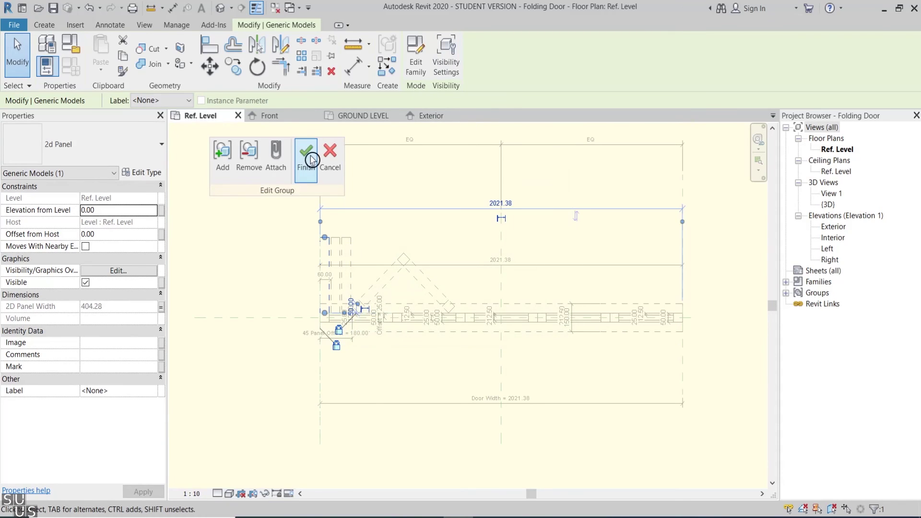
{"action": "left_click", "coordinate": [306, 155]}
{"action": "key", "text": "Escape"}
Load the Folding Door family into Elevation Model.rvt.
{"action": "left_click", "coordinate": [419, 53]}
{"action": "left_click", "coordinate": [389, 197]}
{"action": "left_click", "coordinate": [431, 357]}
Overwrite the existing Folding Door and move the curtain grid up above the door with MV.
{"action": "left_click", "coordinate": [448, 229]}
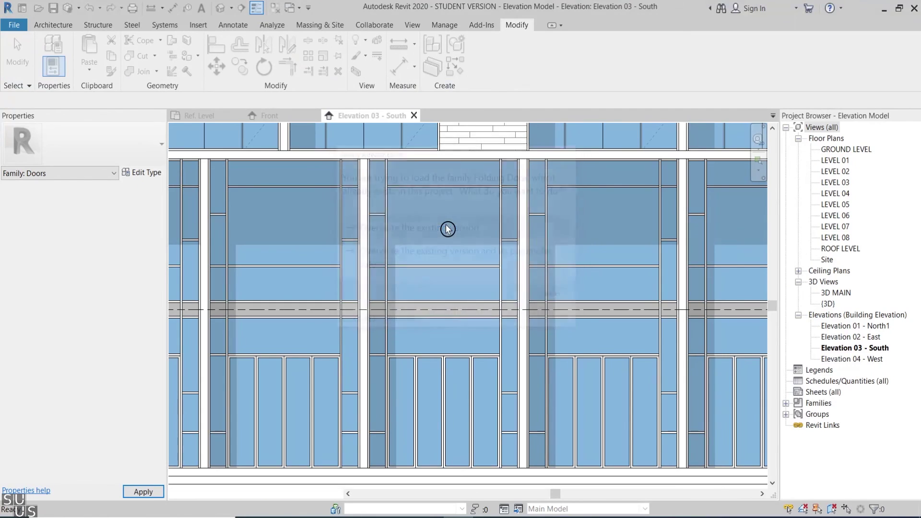
{"action": "scroll", "coordinate": [503, 340], "scroll_direction": "up", "scroll_amount": 2}
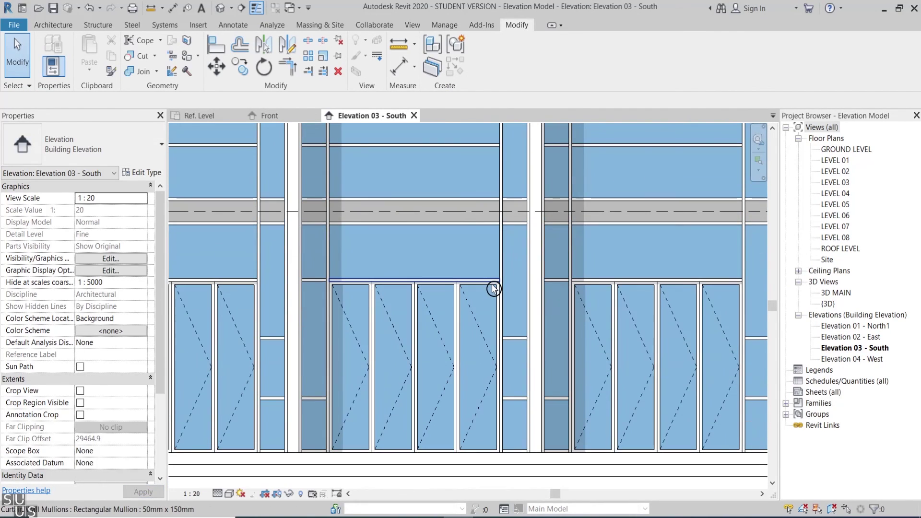
{"action": "left_click", "coordinate": [499, 283]}
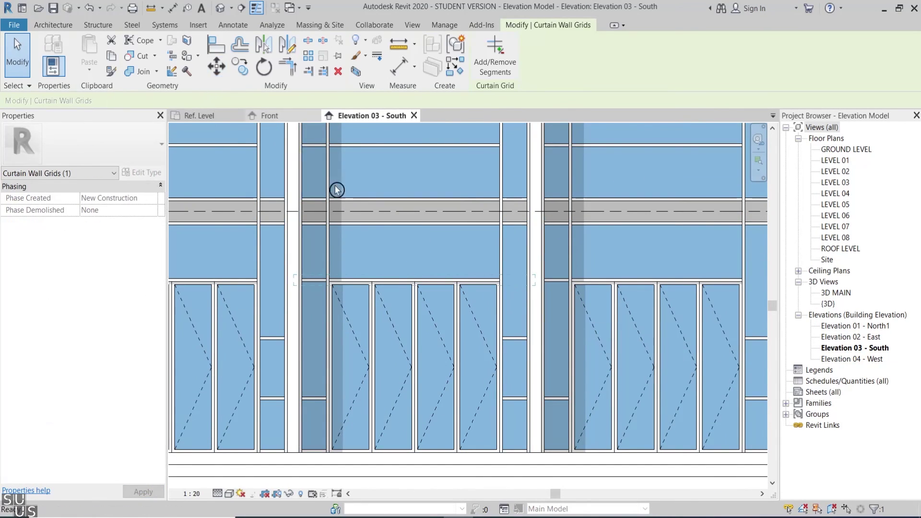
{"action": "key", "text": "m"}
{"action": "key", "text": "v"}
{"action": "left_click", "coordinate": [382, 262]}
{"action": "left_click", "coordinate": [383, 241]}
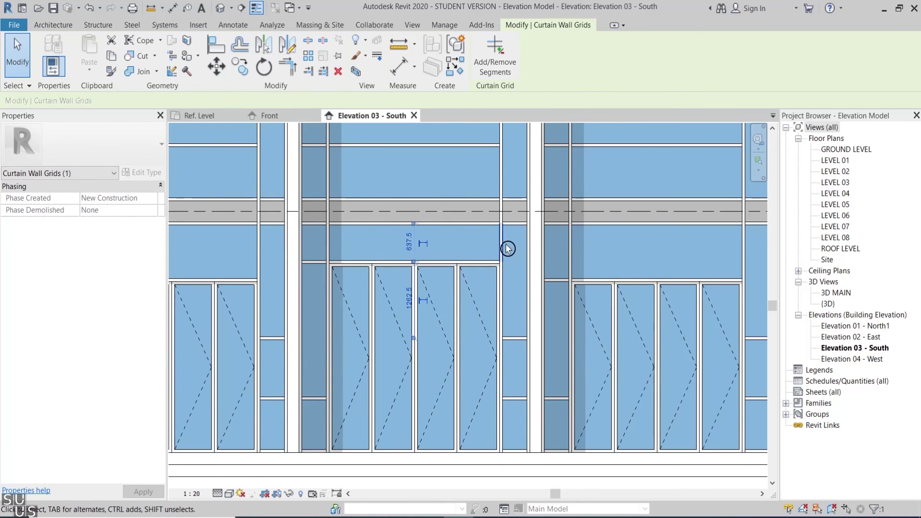
{"action": "key", "text": "m"}
{"action": "key", "text": "v"}
{"action": "left_click", "coordinate": [505, 249]}
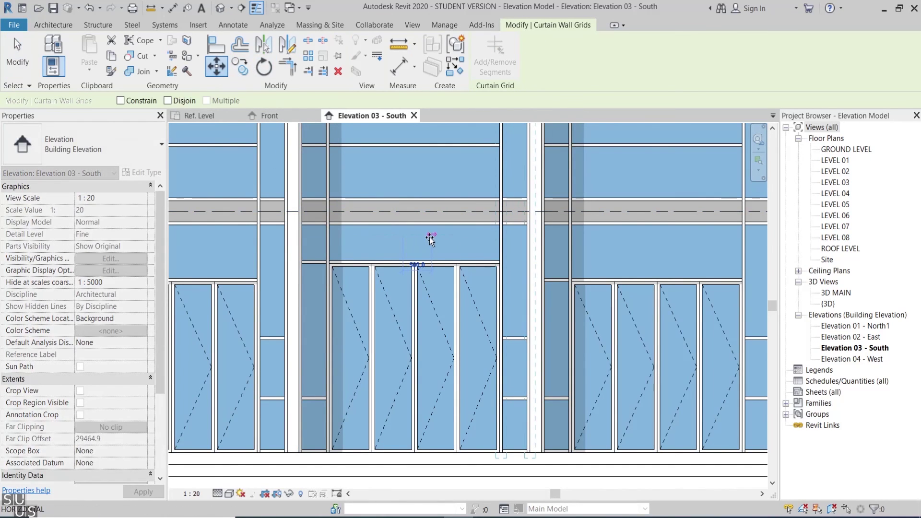
{"action": "left_click", "coordinate": [422, 240]}
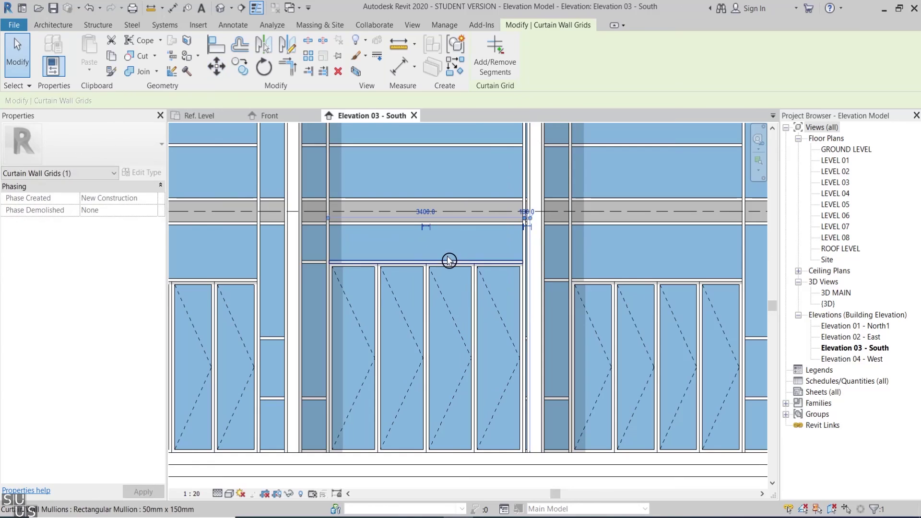
{"action": "key", "text": "Escape"}
Set the folding door's Panel Qnt to 5.
{"action": "left_click", "coordinate": [474, 286]}
{"action": "left_click", "coordinate": [113, 450]}
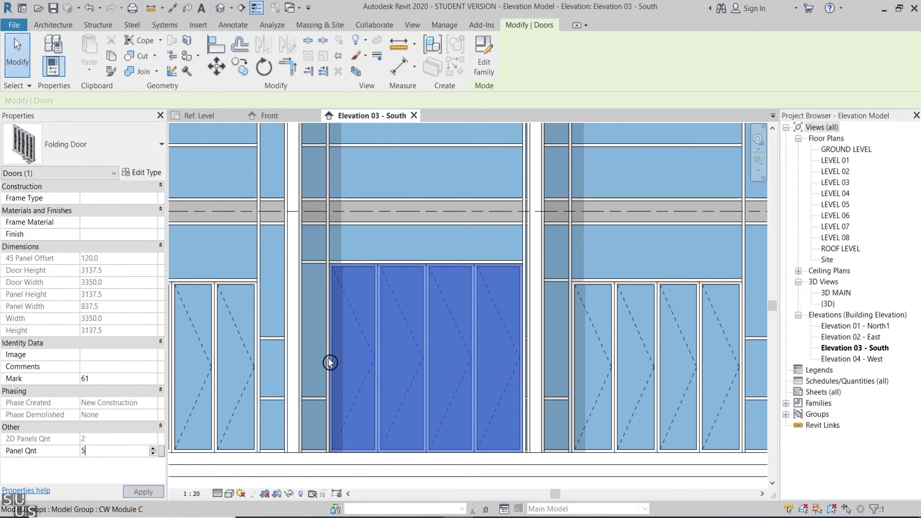
{"action": "key", "text": "Escape"}
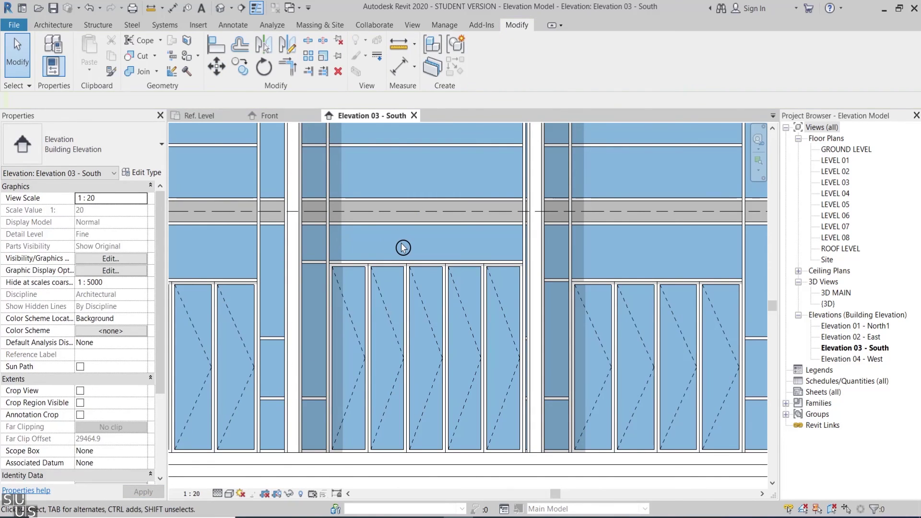